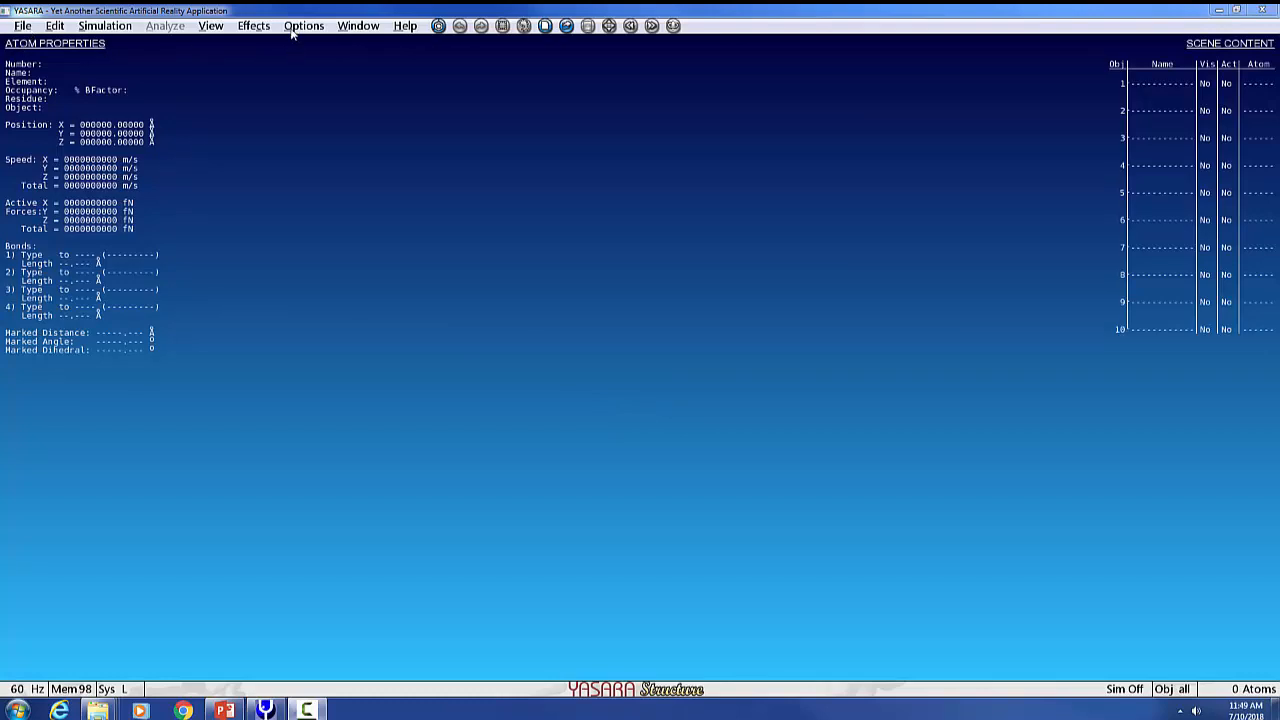
Set the scene background colour to White.
left_click(212, 26)
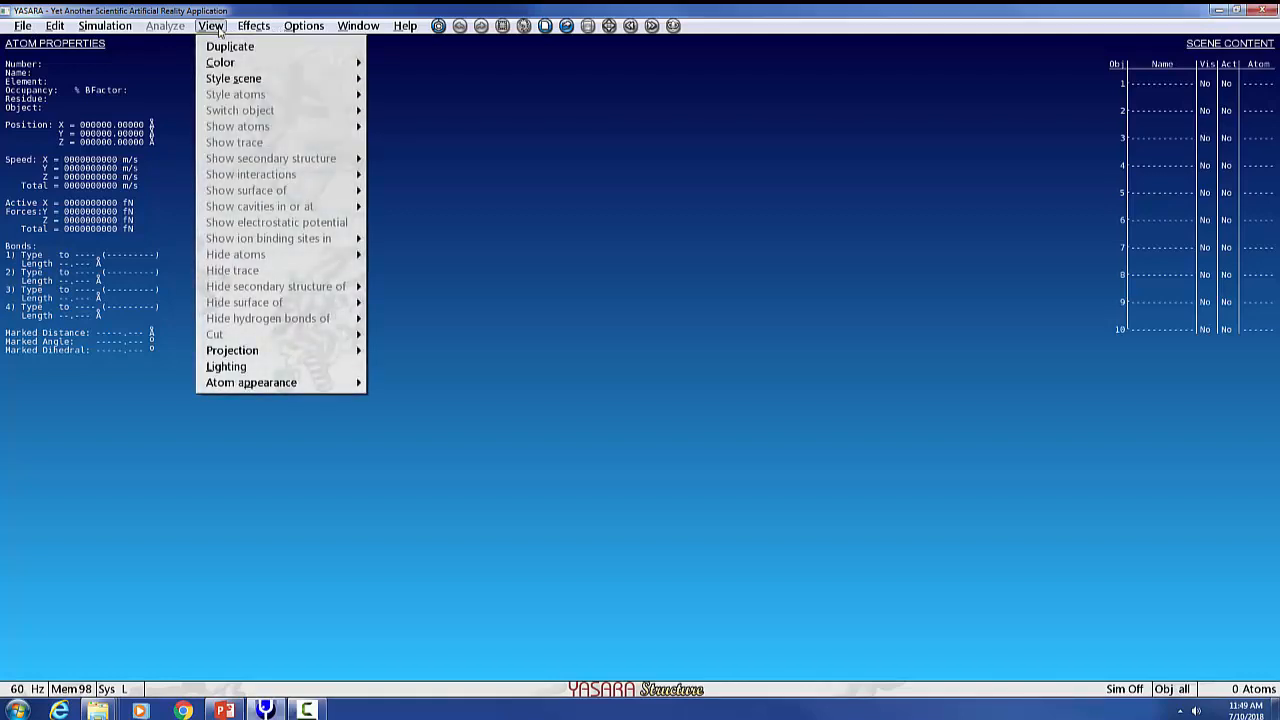
mouse_move(224, 64)
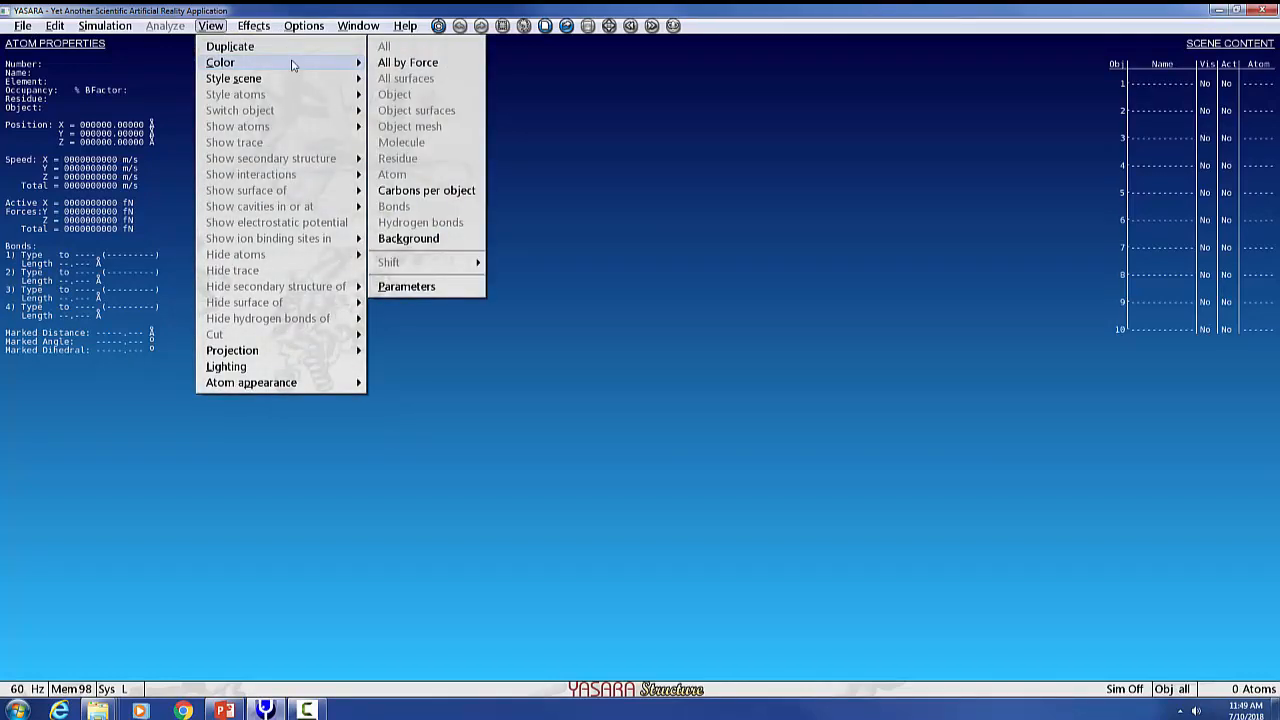
left_click(422, 241)
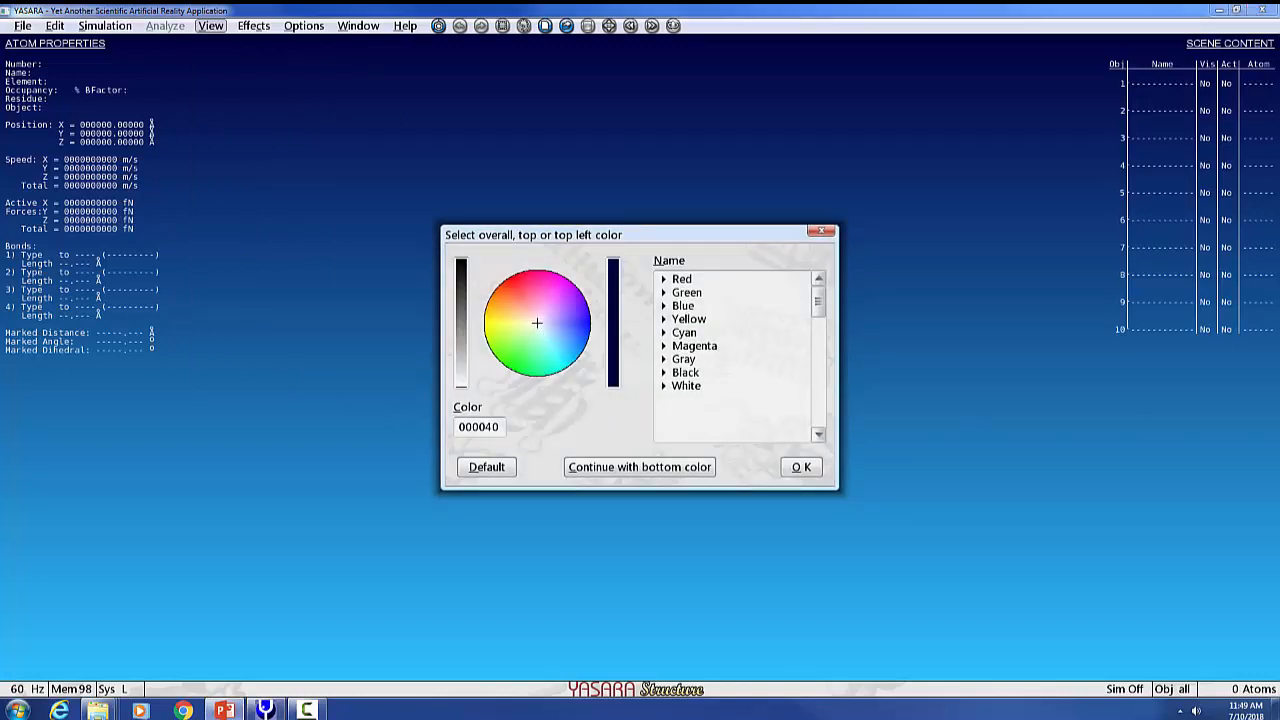
left_click(693, 389)
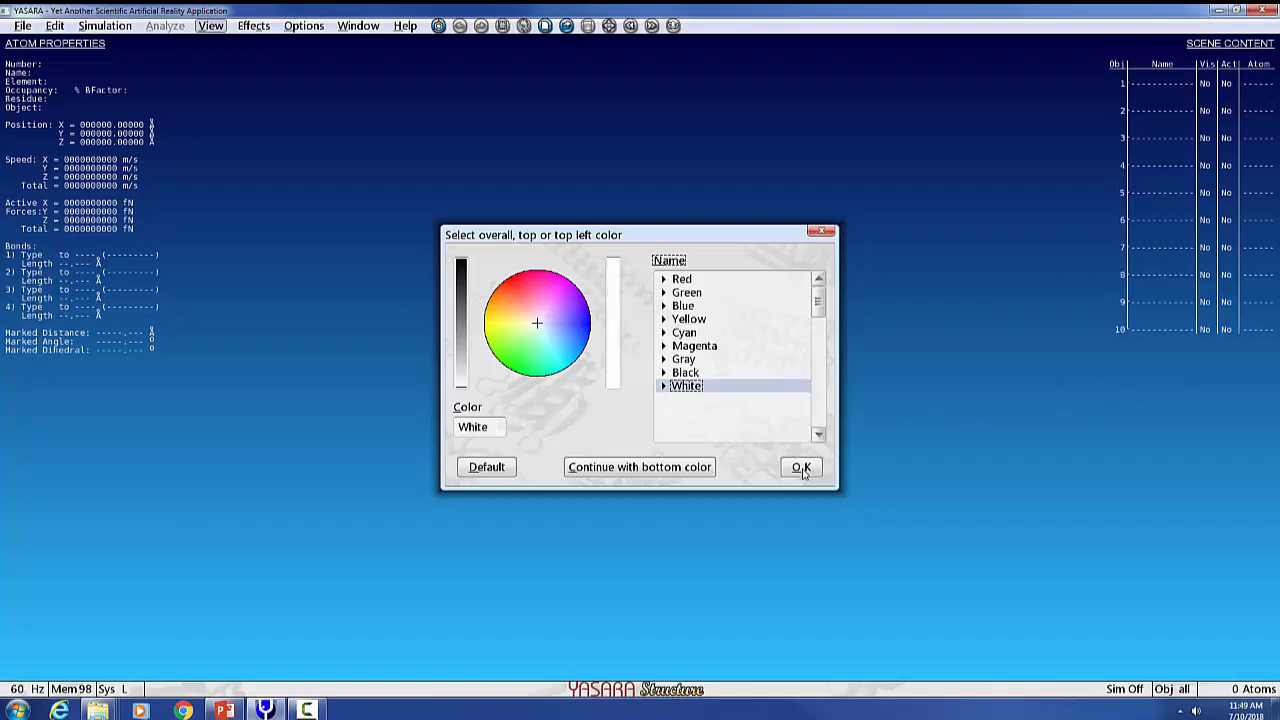
left_click(802, 469)
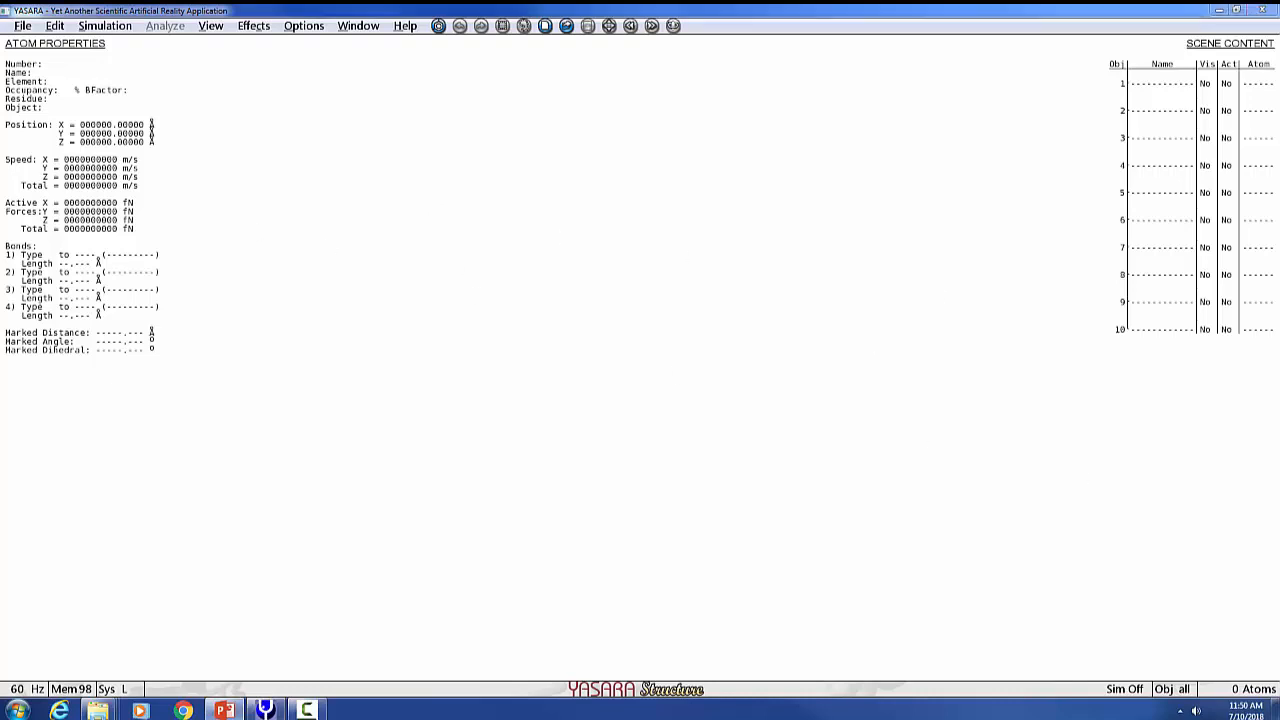
Load the KRAS.pdb file from the F: drive as a PDB file.
left_click(24, 30)
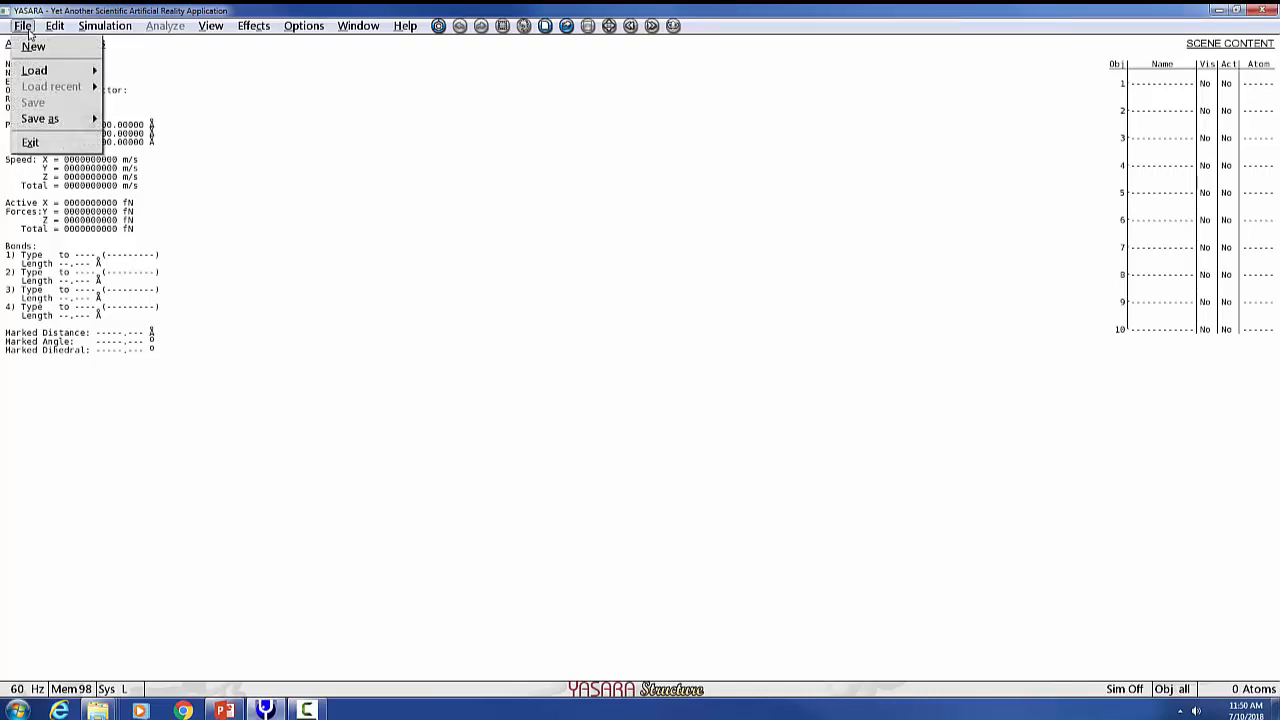
mouse_move(40, 72)
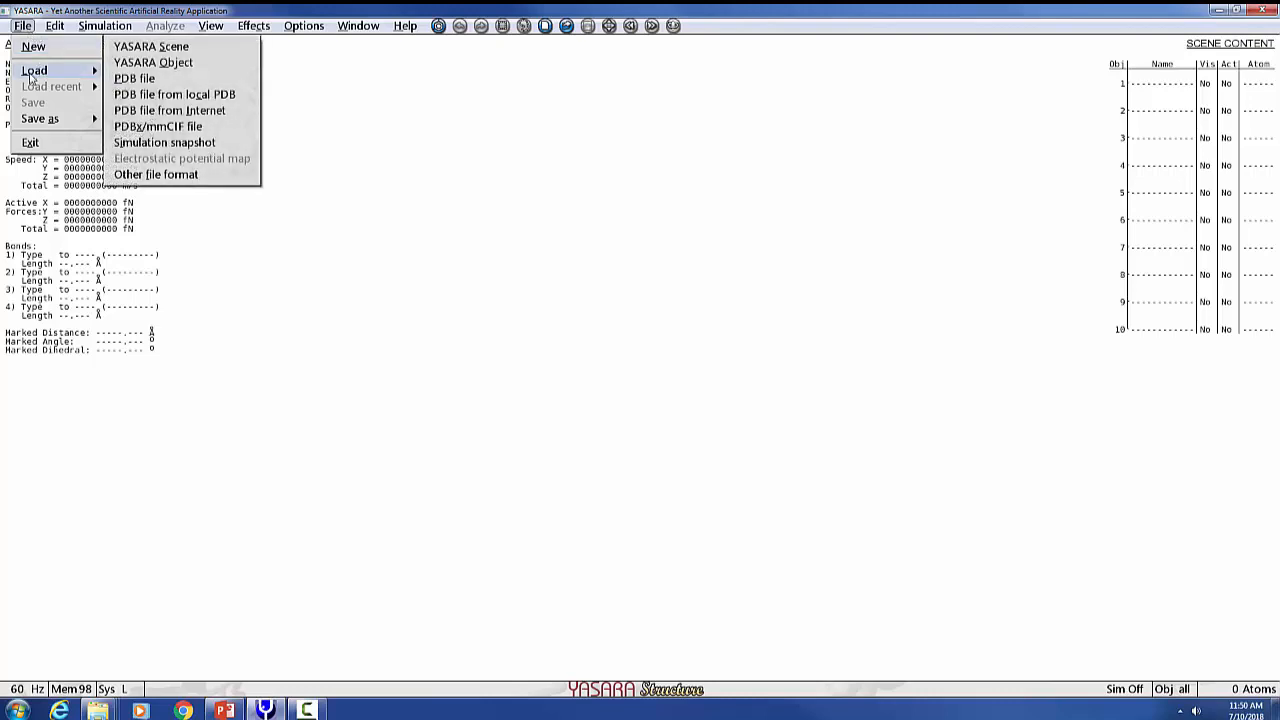
left_click(136, 80)
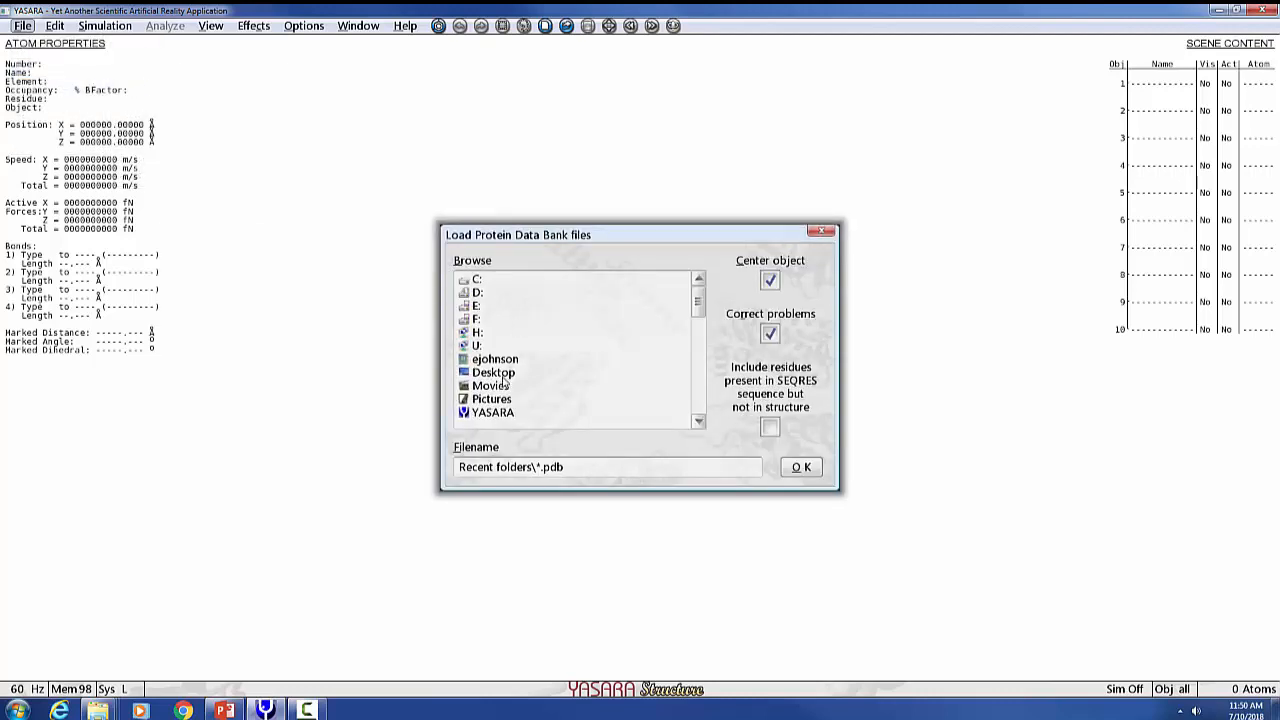
left_click(477, 282)
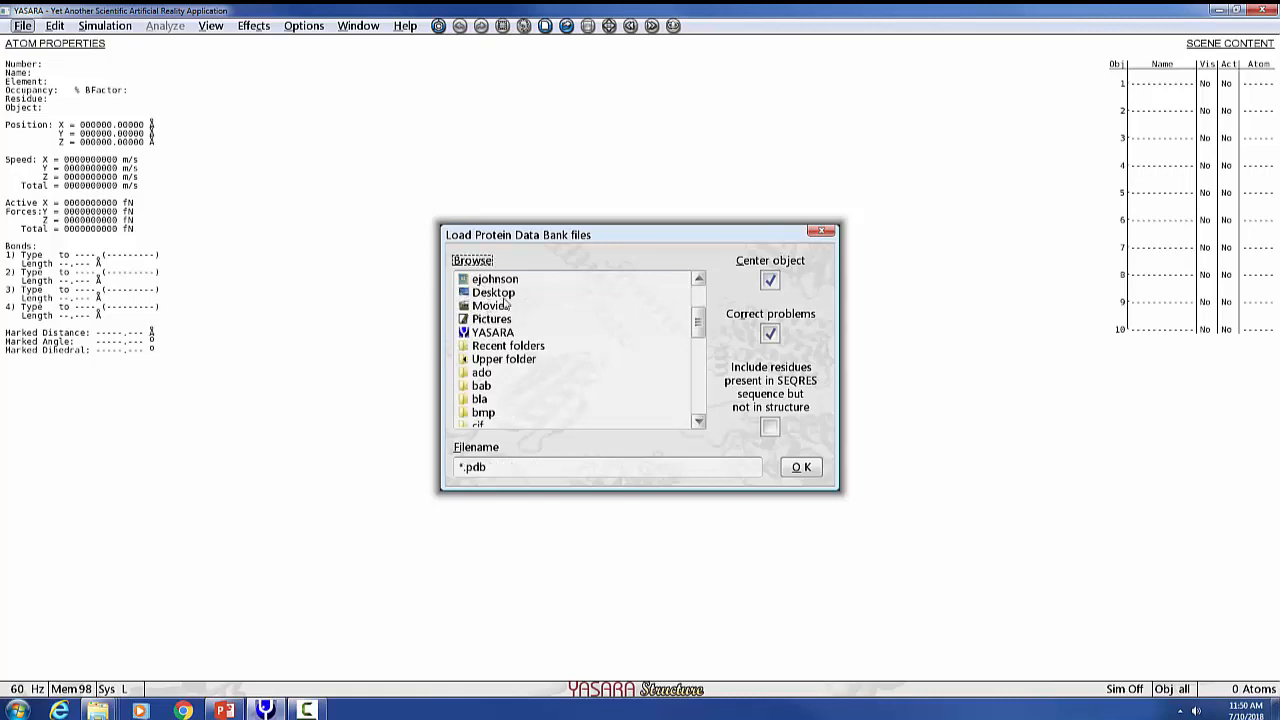
scroll(505, 328, "down", 7)
scroll(505, 331, "up", 8)
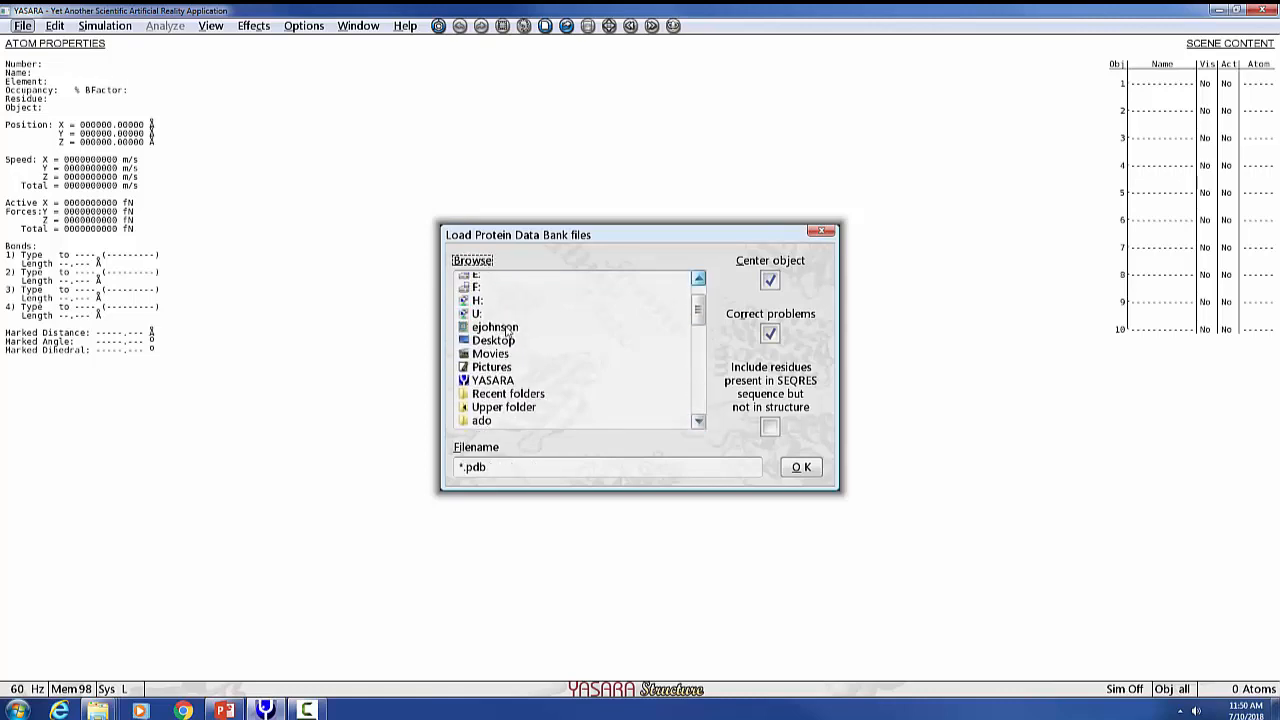
left_click(478, 307)
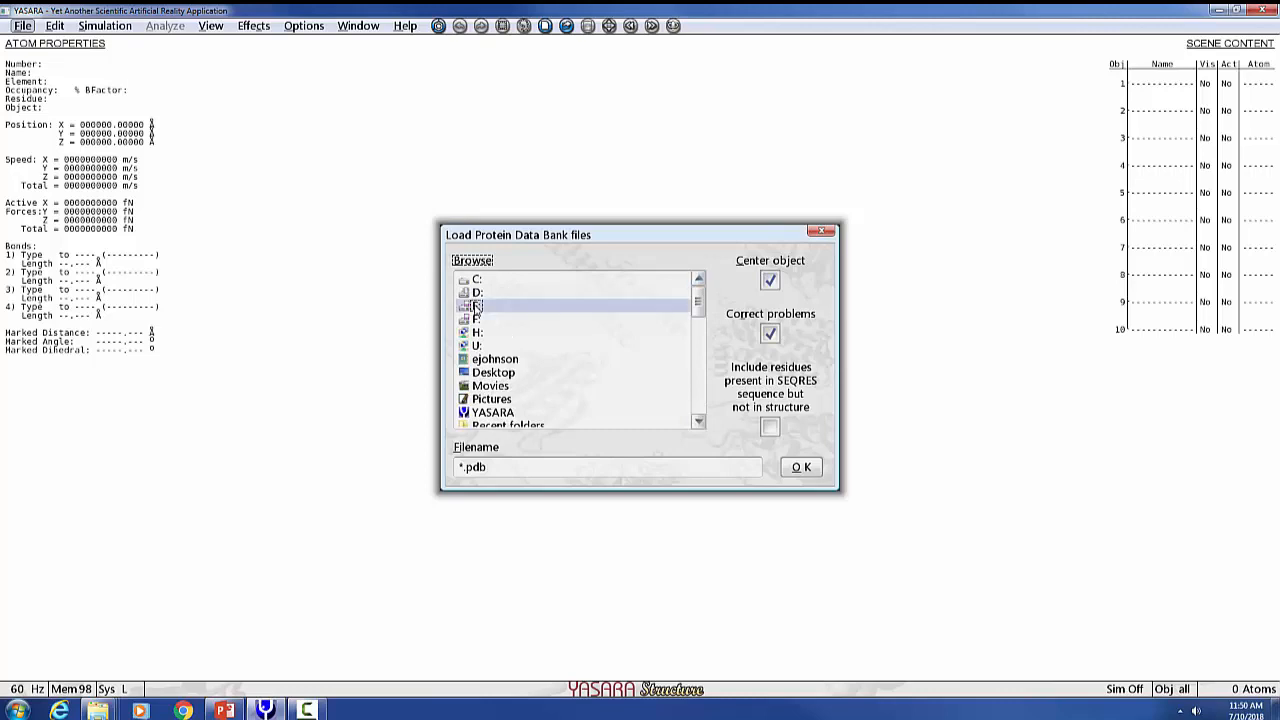
scroll(541, 380, "down", 6)
scroll(541, 380, "down", 1)
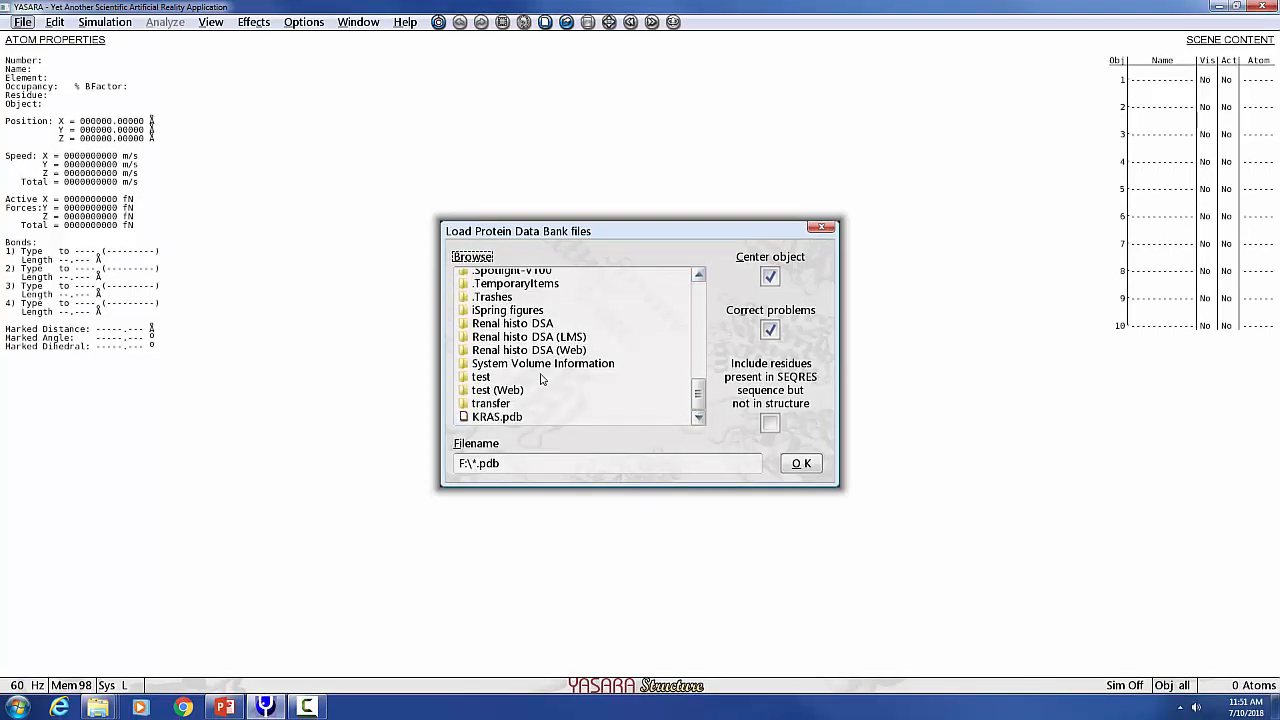
double_click(480, 416)
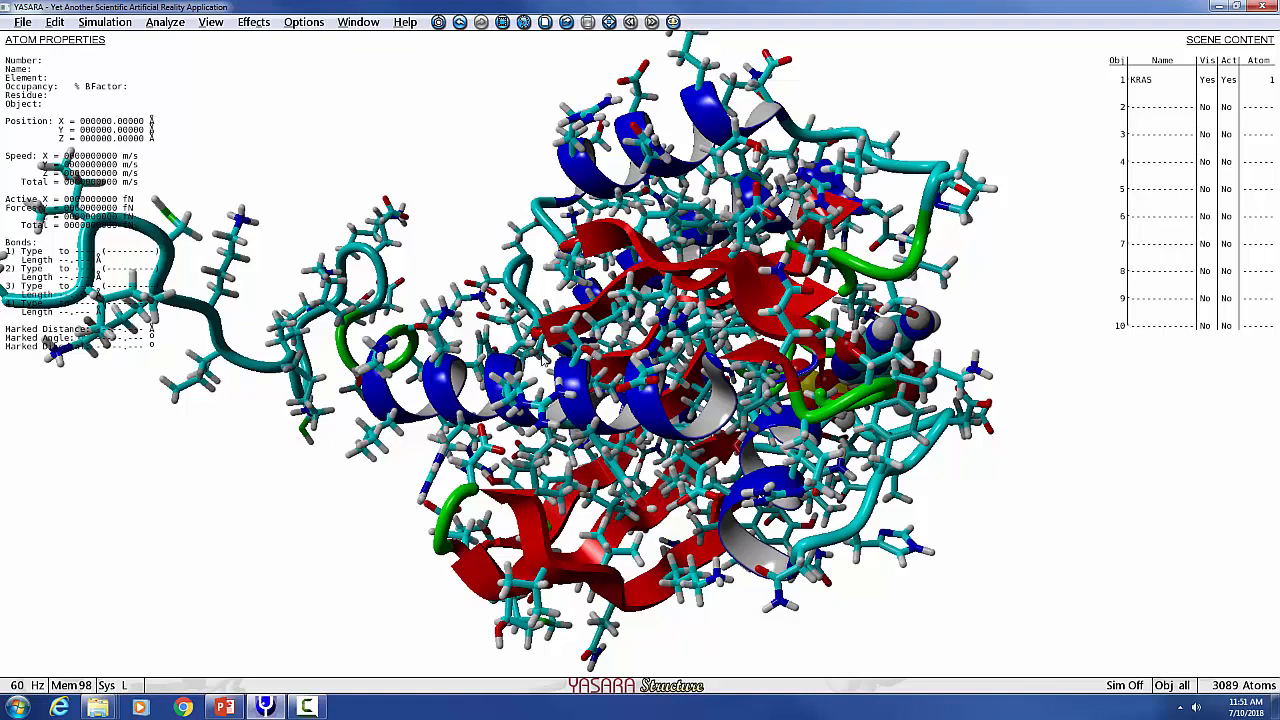
Open the YASARA user manual.
right_click_drag(547, 361, 577, 365)
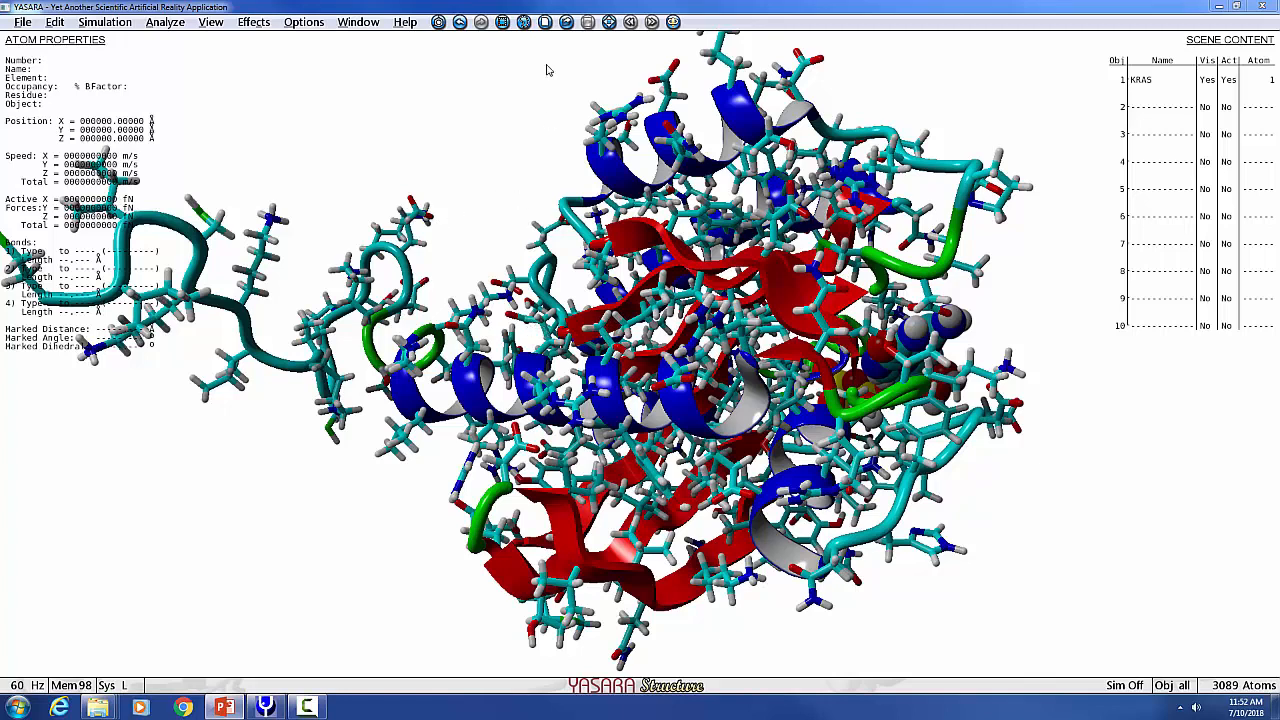
left_click(406, 22)
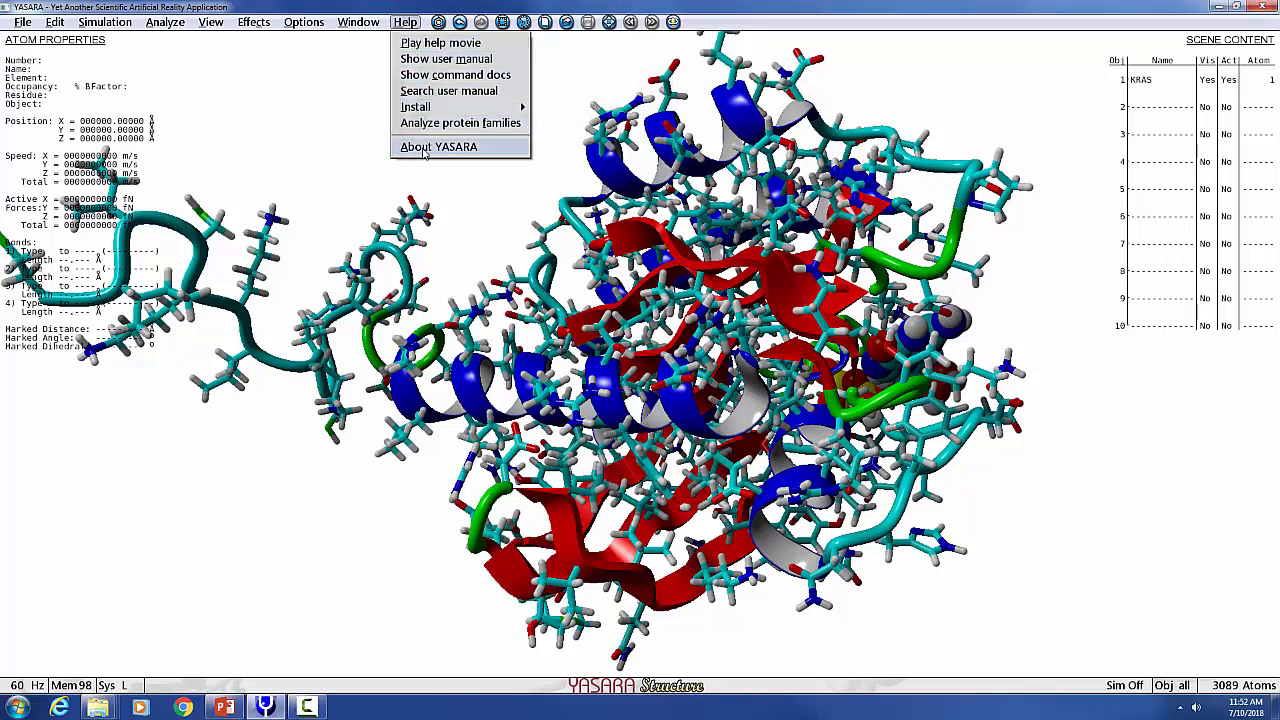
left_click(446, 58)
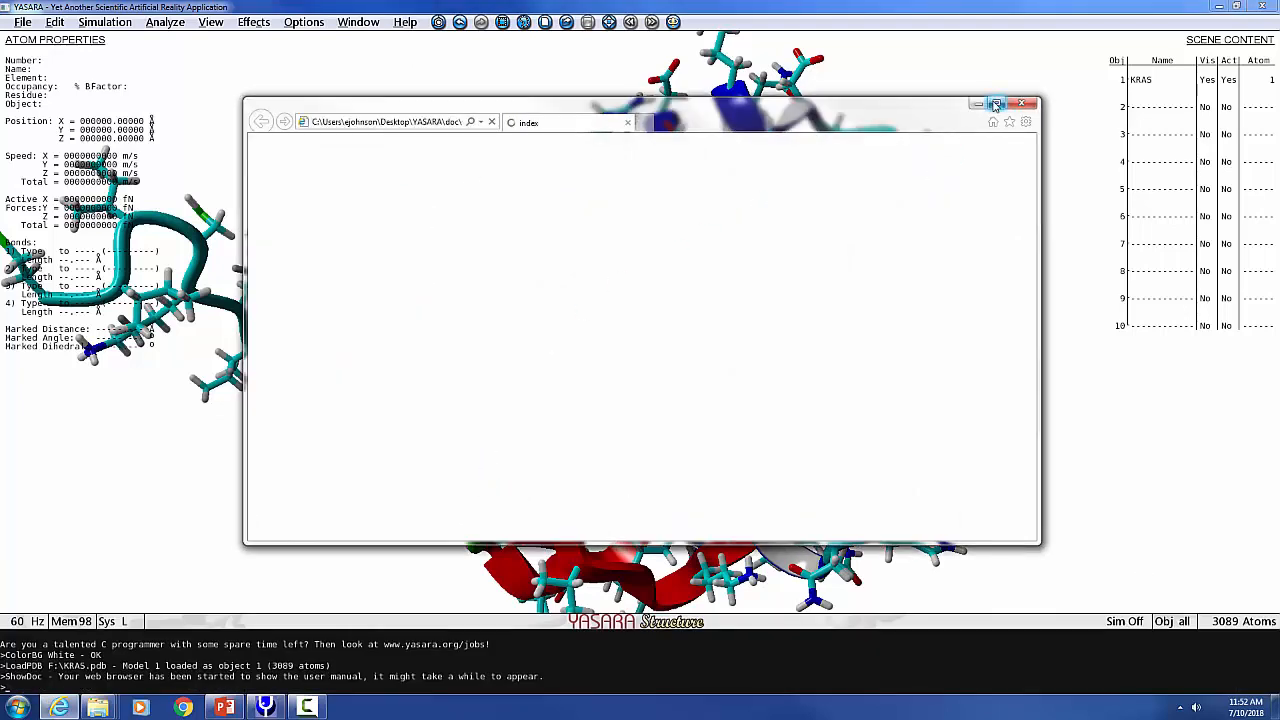
Scroll through the user manual's table of contents and close the browser window.
scroll(546, 389, "down", 3)
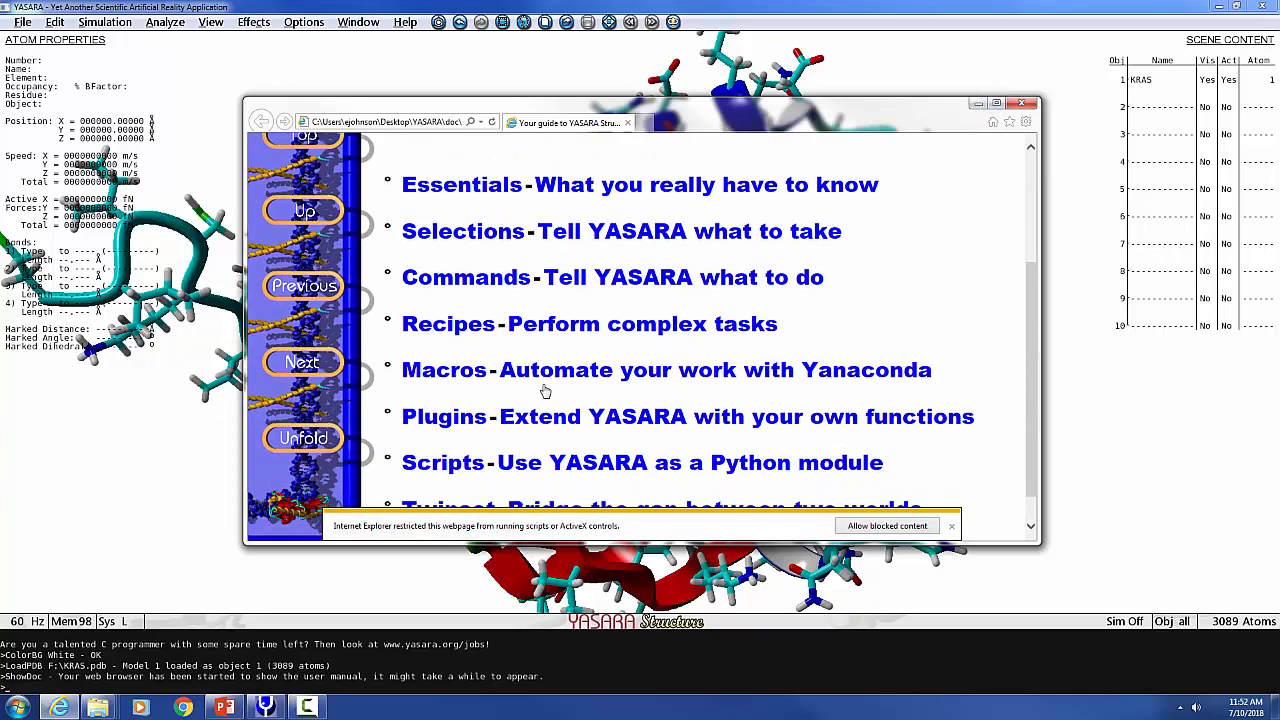
scroll(545, 391, "up", 3)
scroll(545, 391, "down", 3)
scroll(560, 385, "up", 3)
scroll(512, 395, "down", 3)
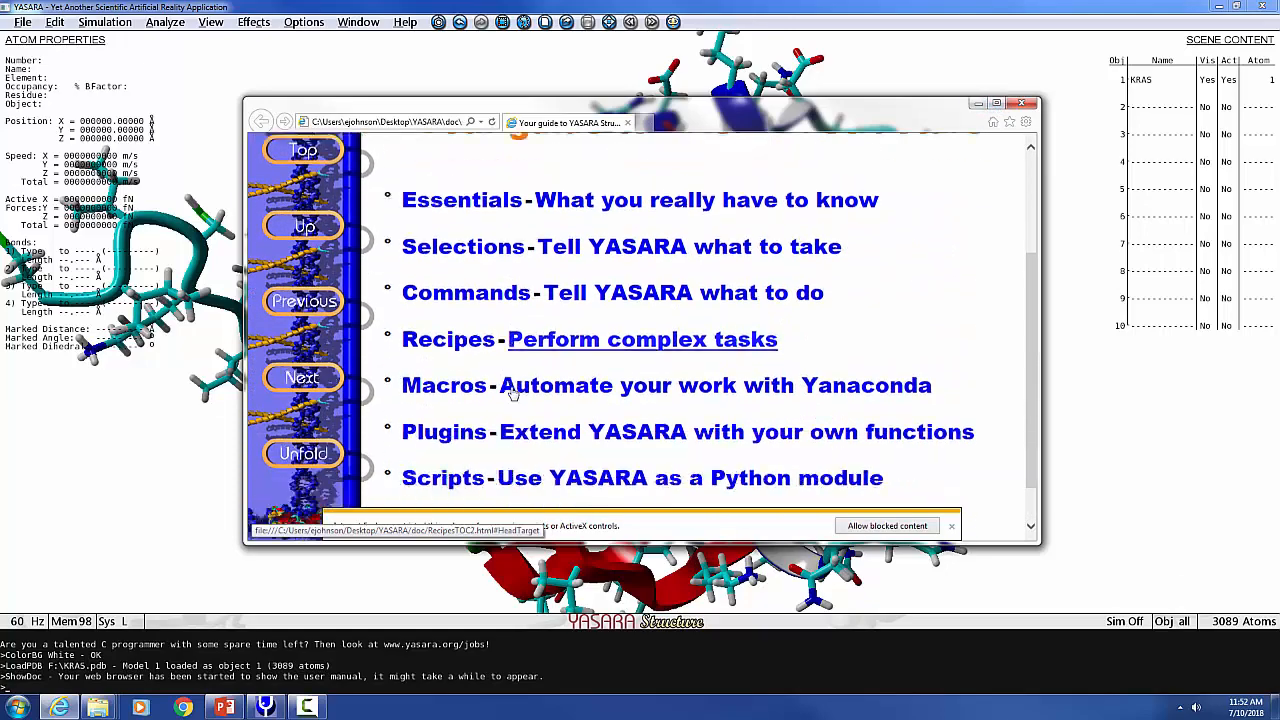
scroll(512, 395, "down", 3)
scroll(515, 393, "up", 6)
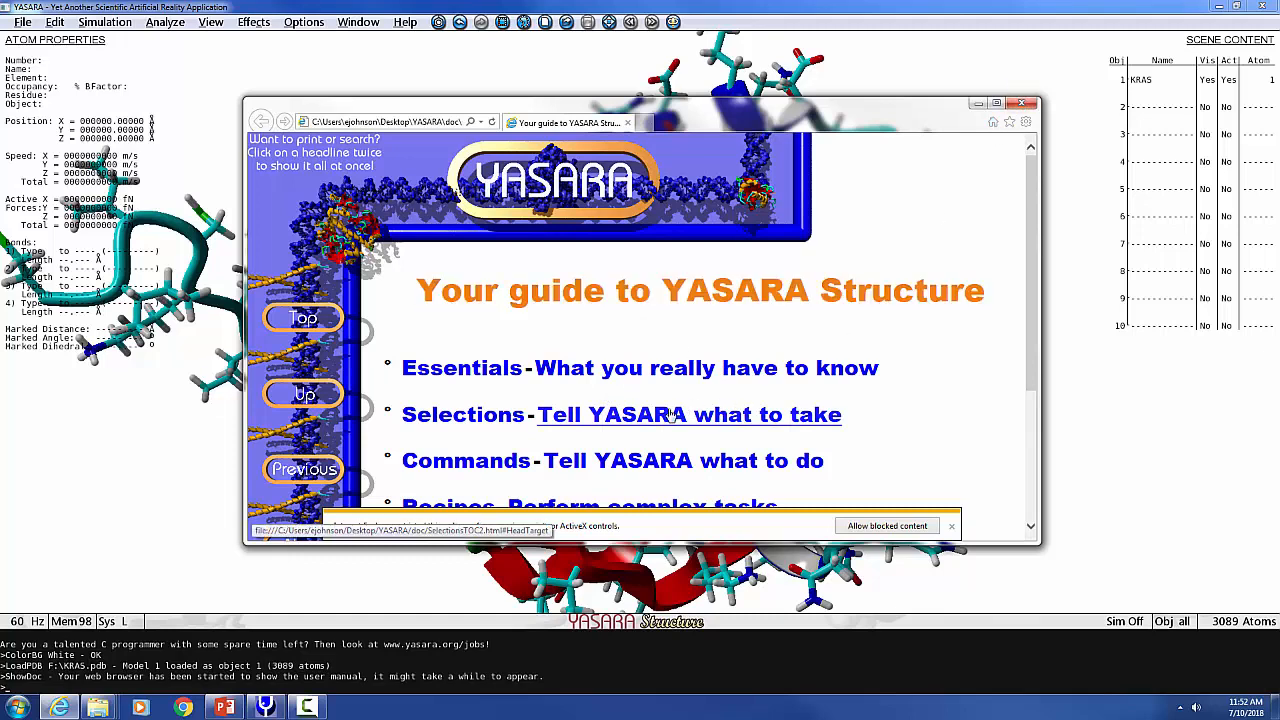
scroll(672, 414, "down", 3)
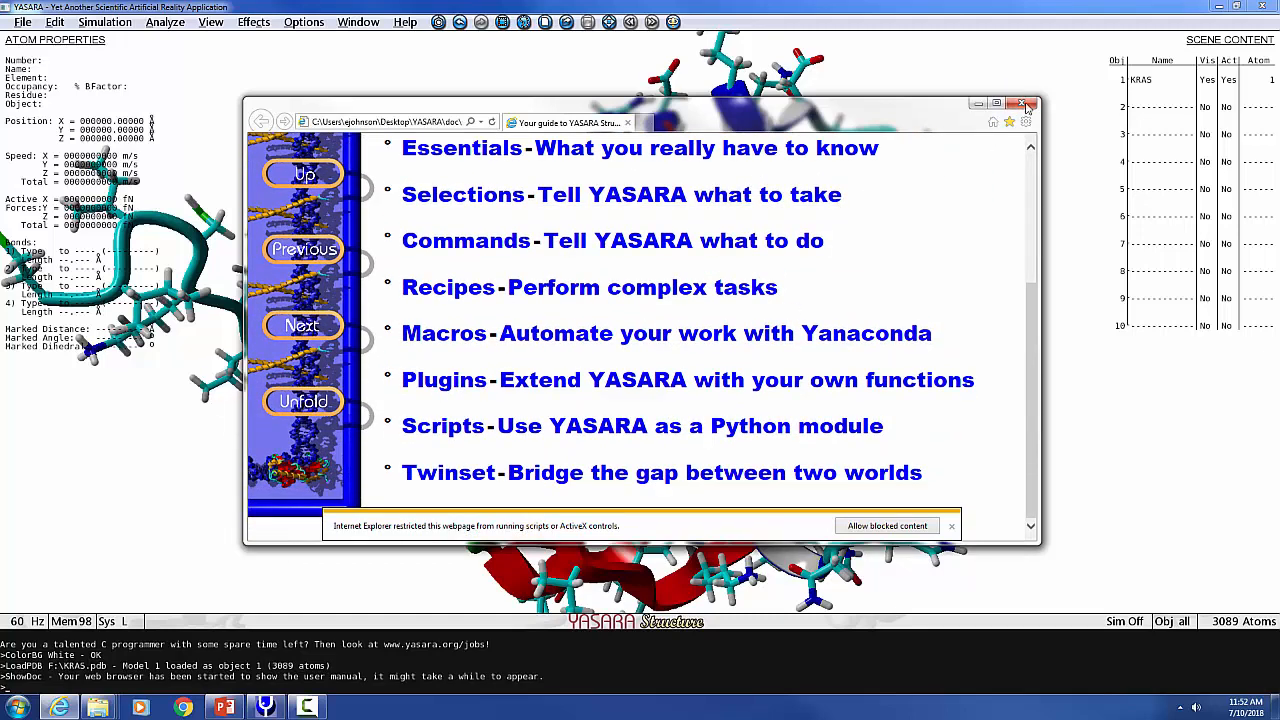
left_click(1022, 104)
left_click(352, 22)
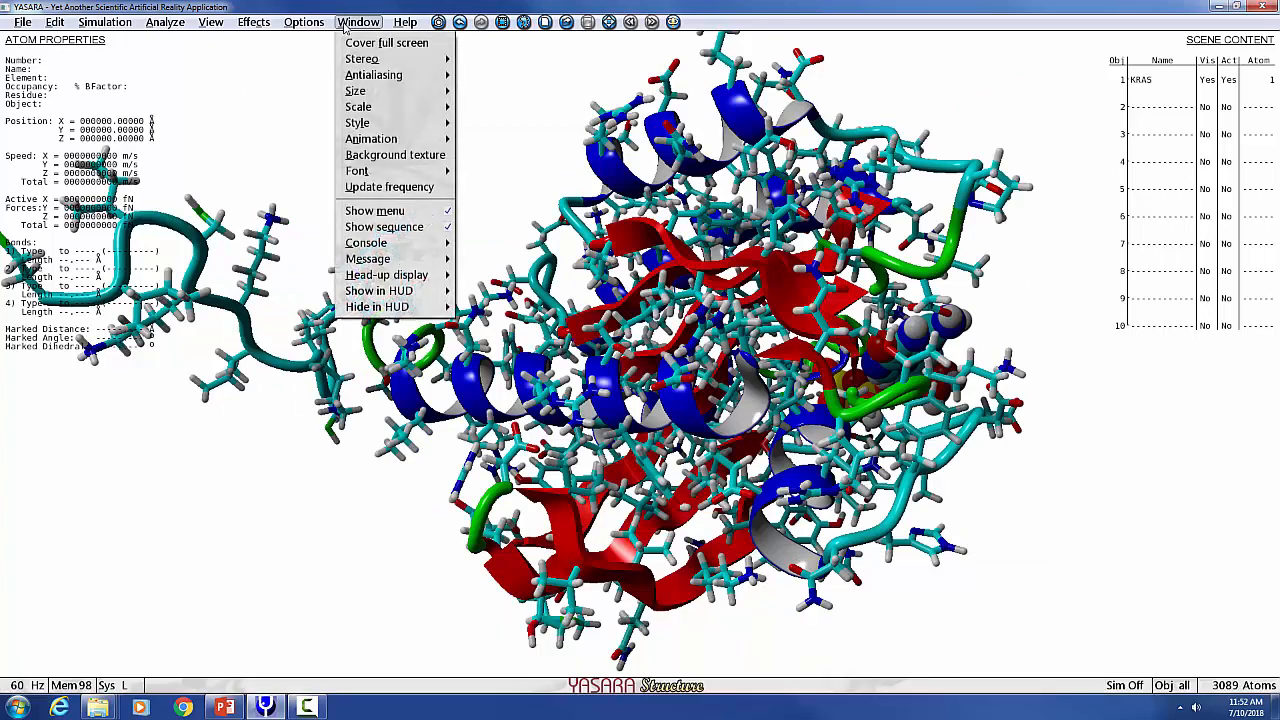
mouse_move(405, 22)
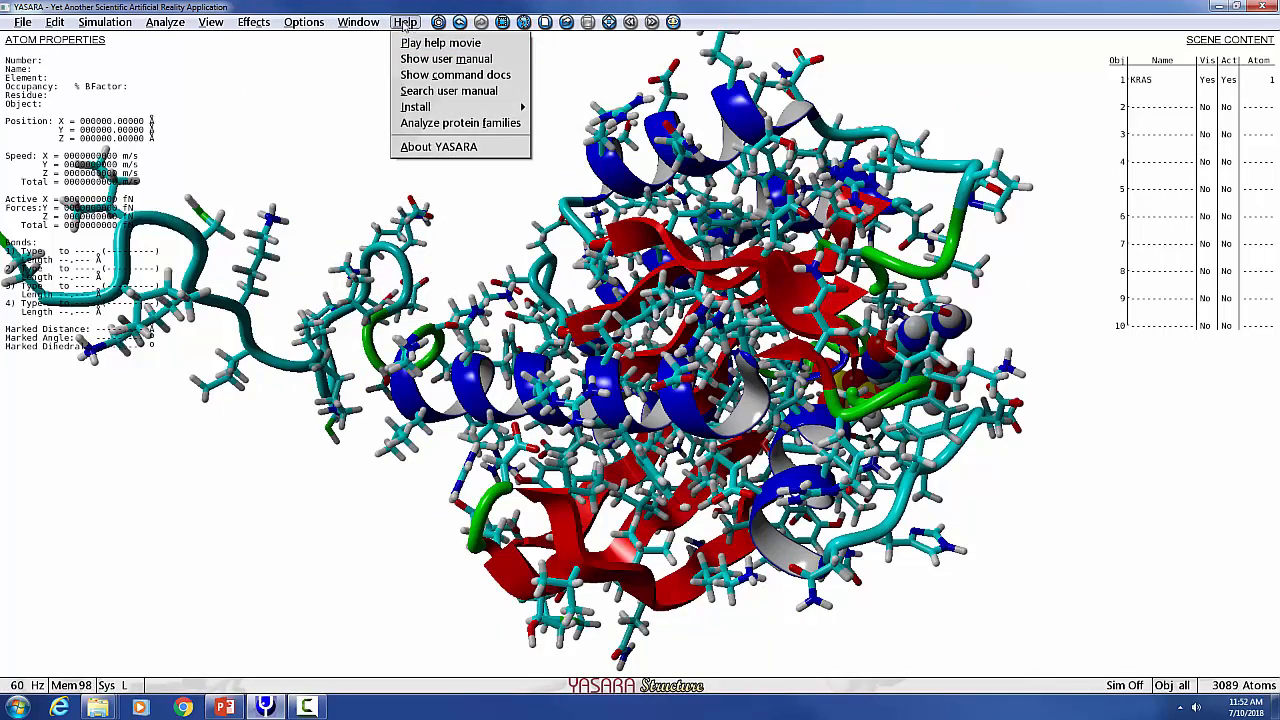
left_click(298, 80)
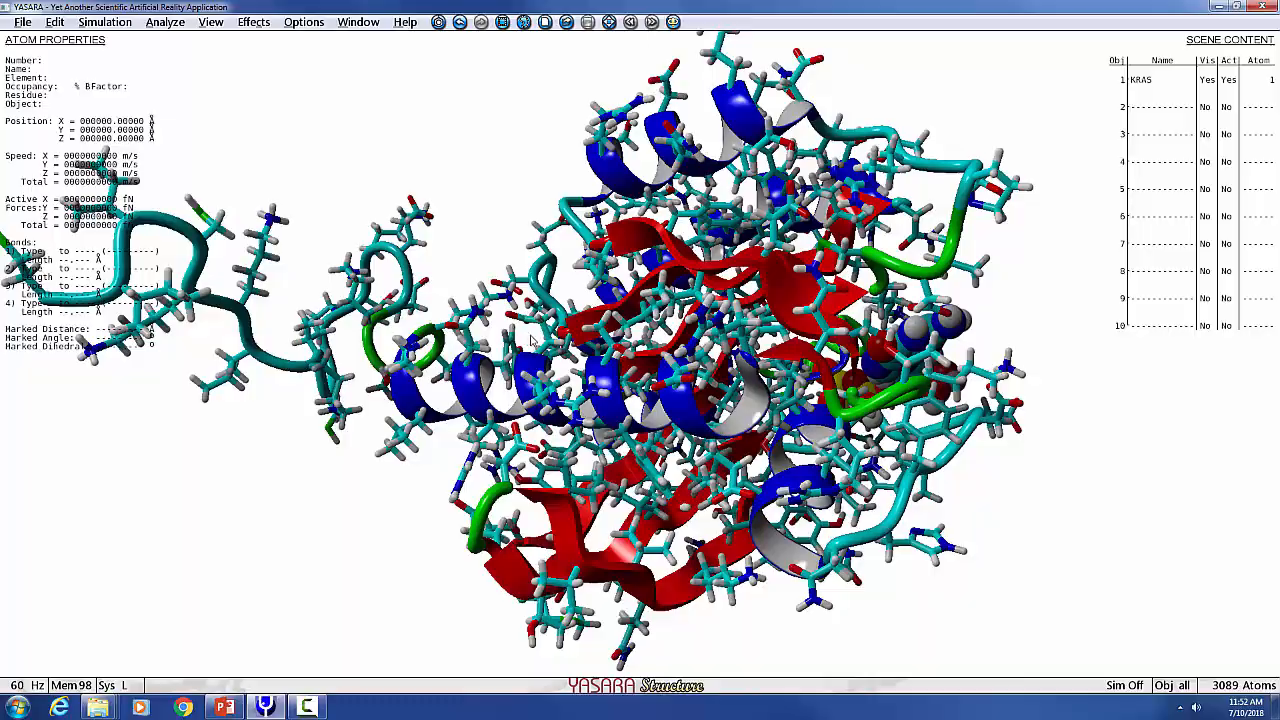
Rotate and zoom the KRAS molecule to examine its structure from different angles.
left_click_drag(534, 343, 481, 321)
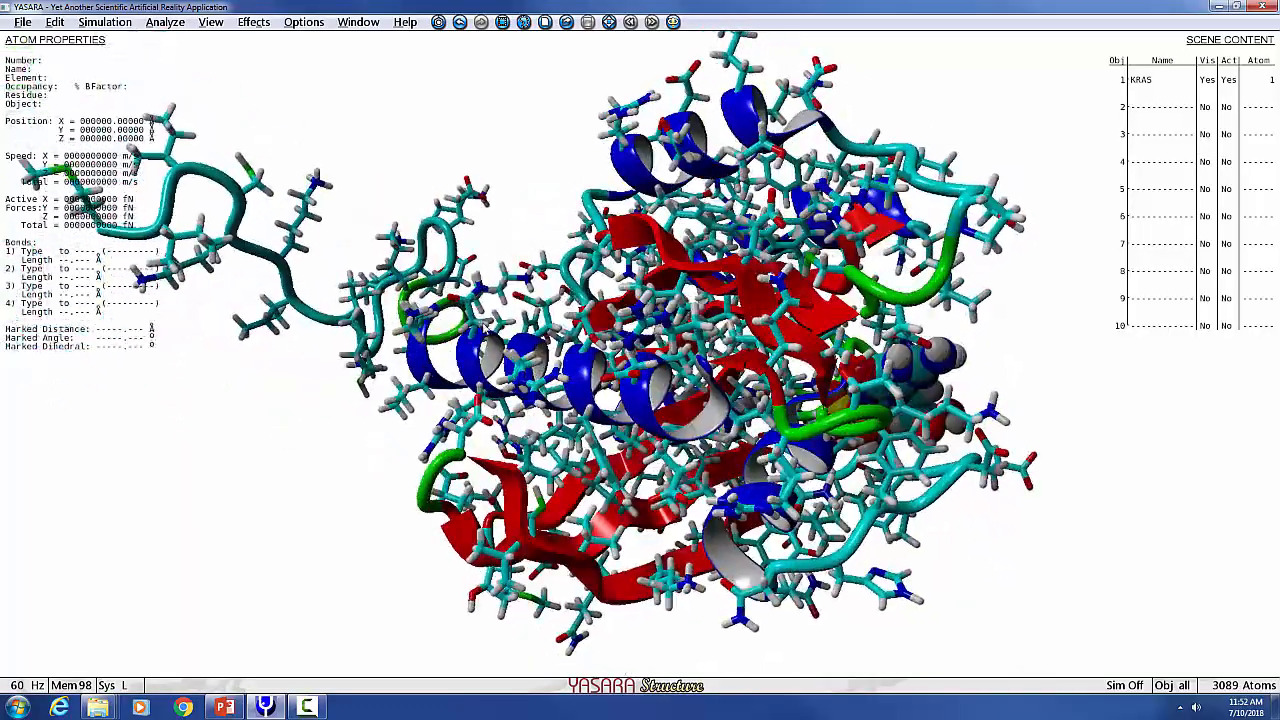
left_click_drag(917, 309, 436, 338)
left_click_drag(562, 274, 585, 283)
right_click_drag(586, 331, 595, 204)
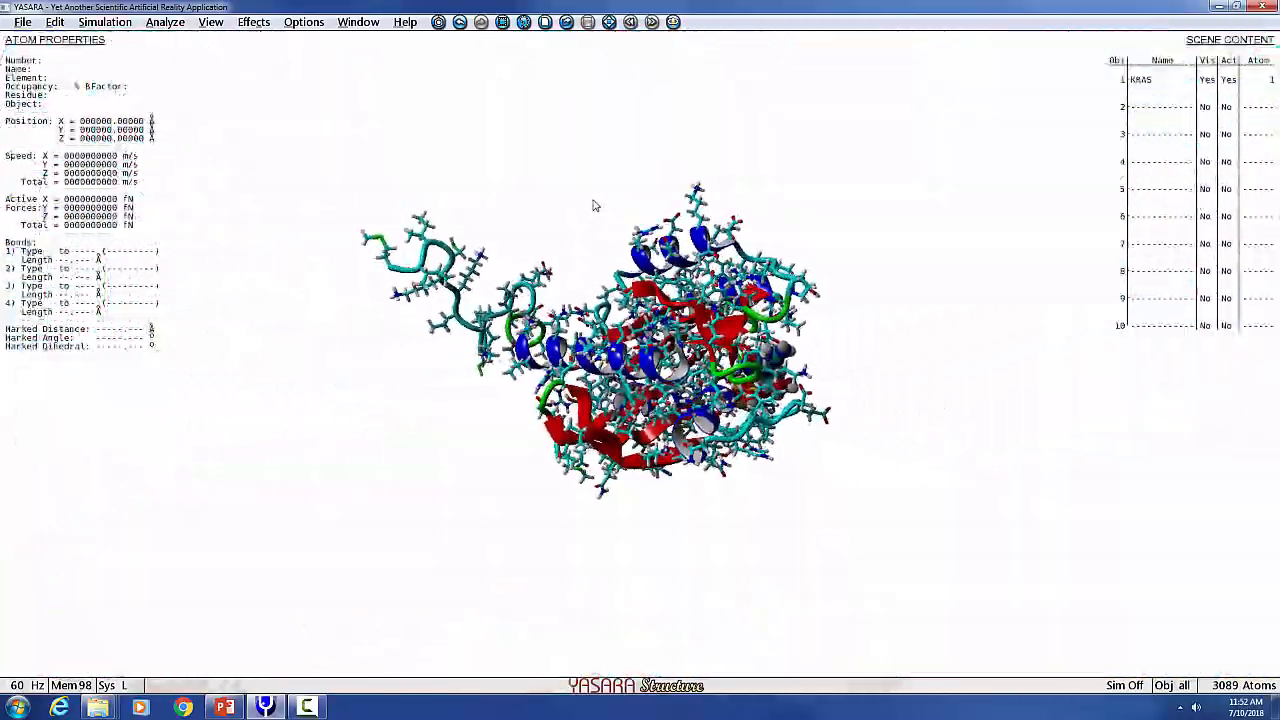
right_click_drag(604, 276, 617, 346)
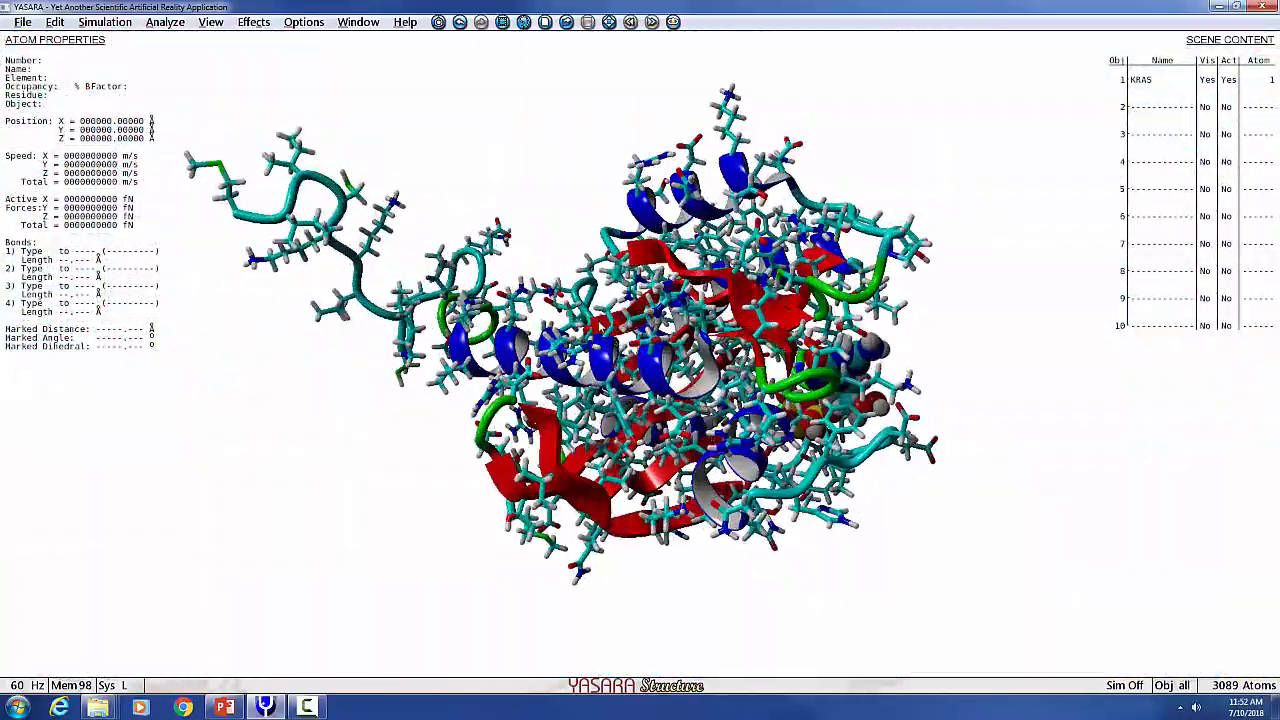
middle_click_drag(615, 342, 800, 349)
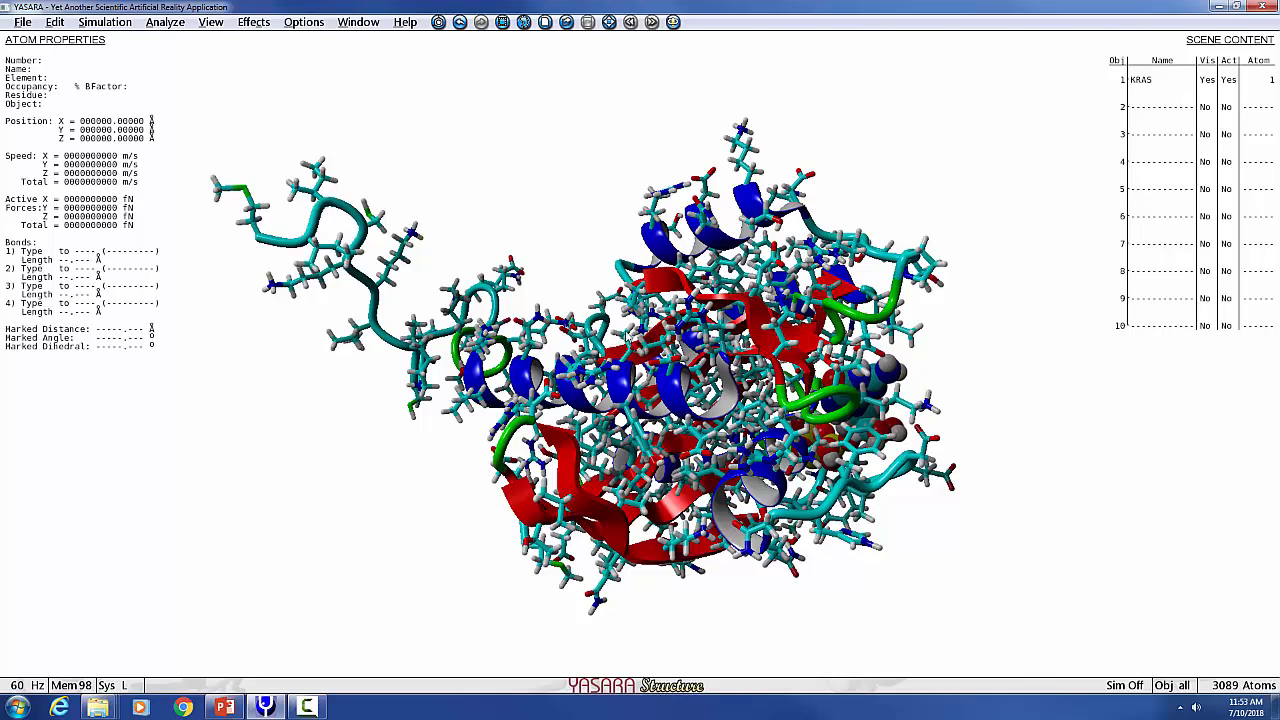
left_click_drag(735, 462, 582, 477)
key("alt+Tab")
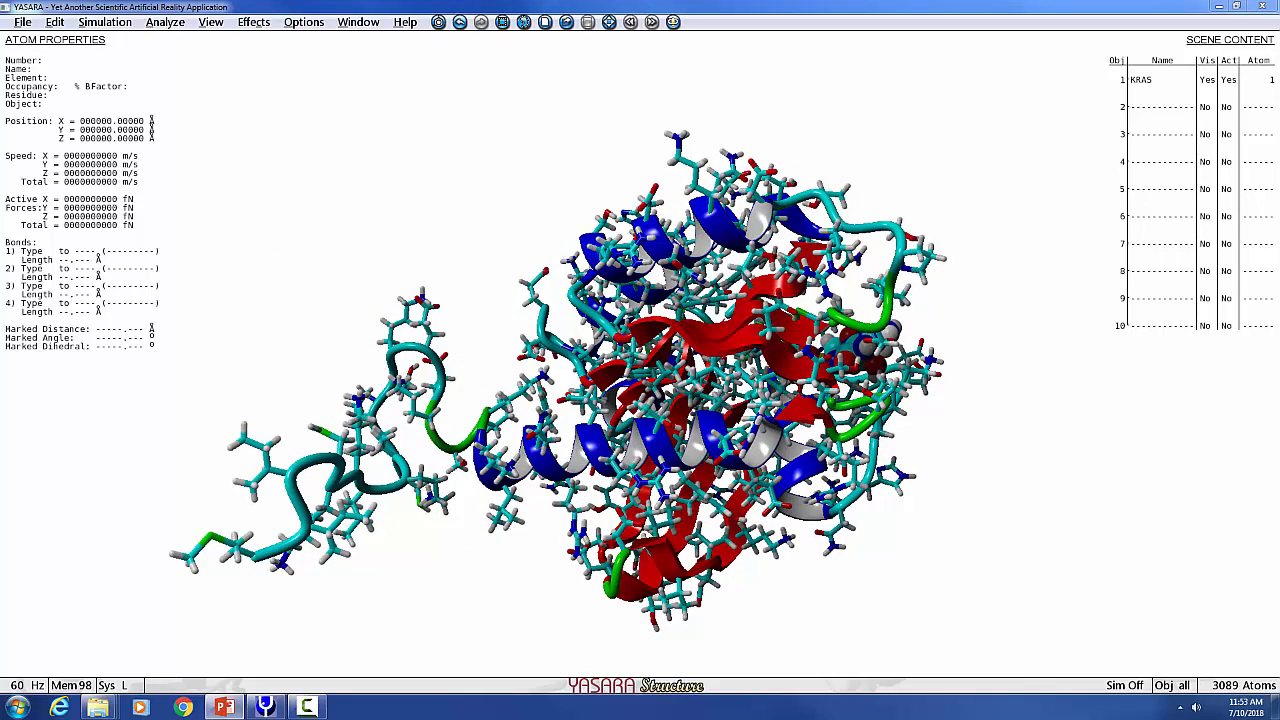
Expand the KRAS object's molecule list and toggle the visibility of its entries off and on.
left_click(1148, 84)
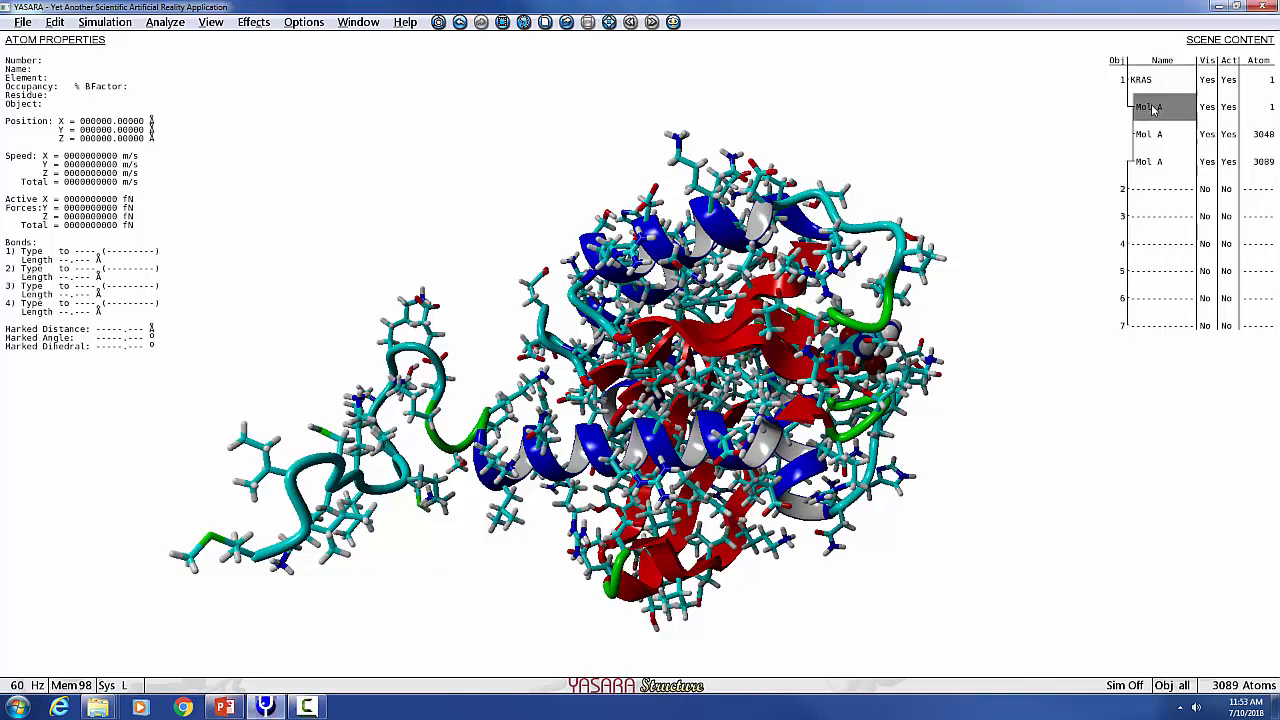
left_click(1206, 107)
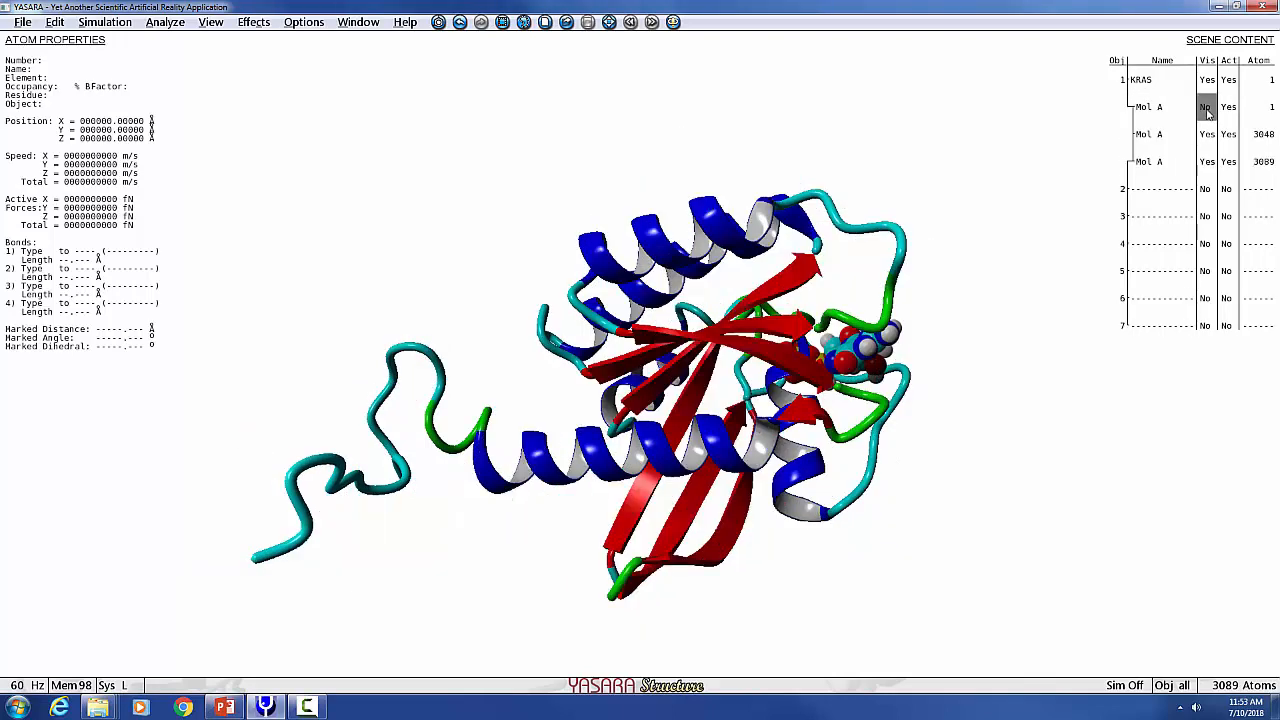
left_click(1206, 110)
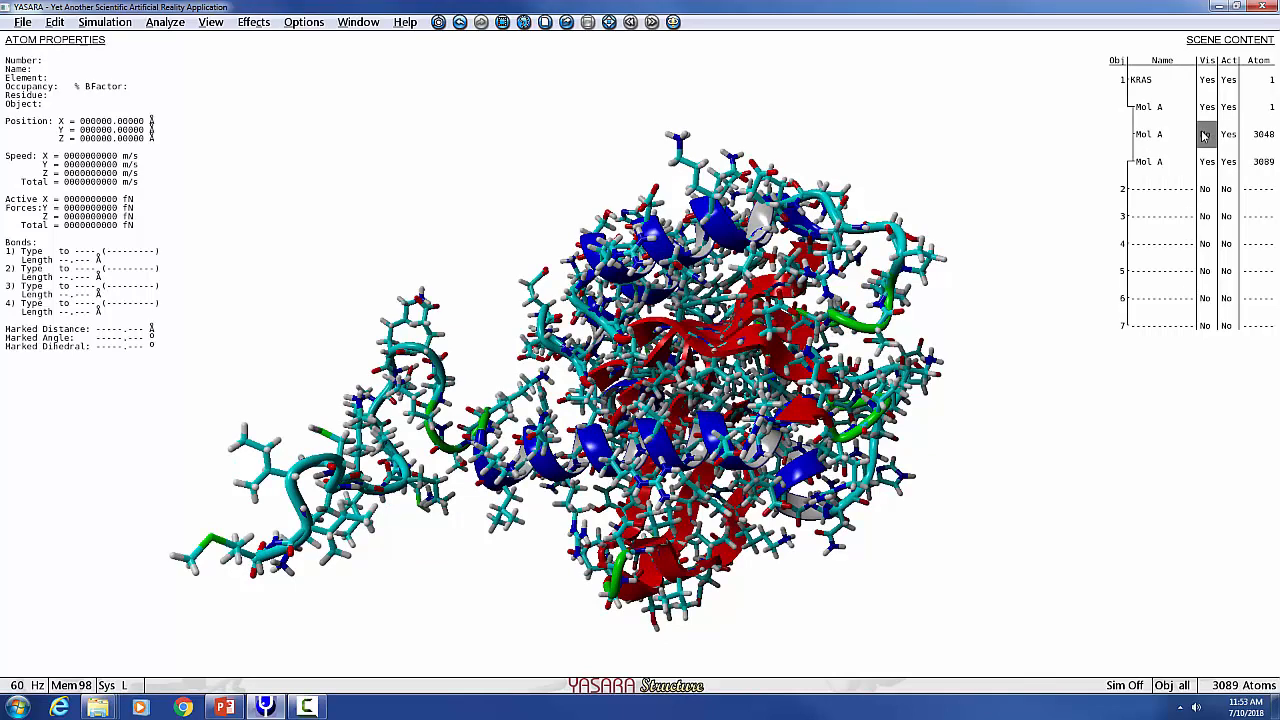
left_click(1205, 135)
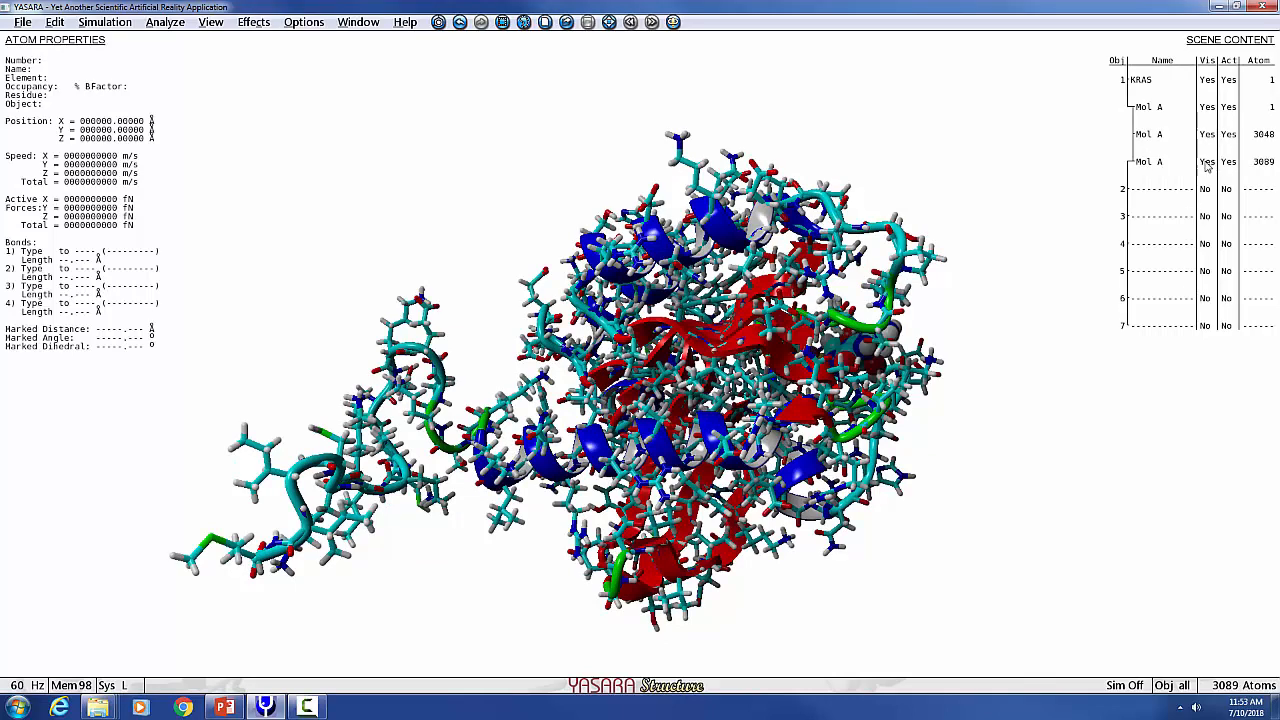
left_click(1207, 80)
left_click(1207, 81)
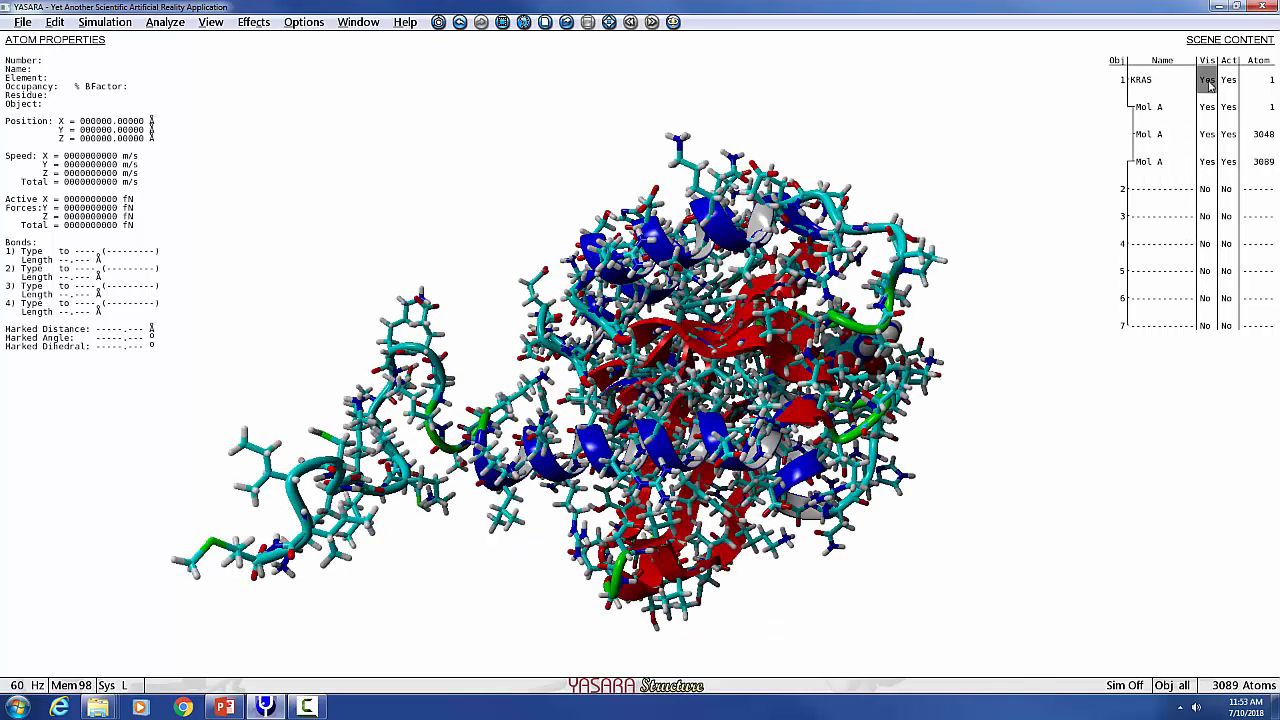
Hide the first Mol A part of the KRAS object.
left_click(1207, 108)
left_click(1207, 108)
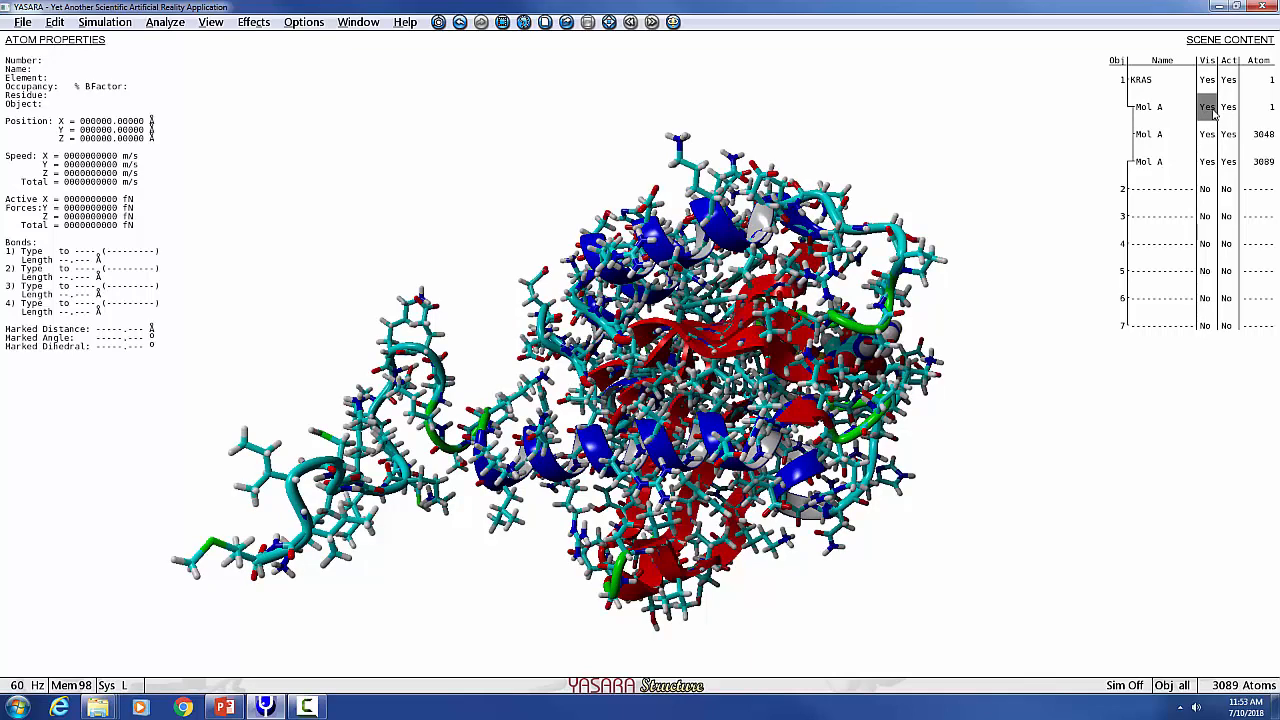
left_click(1207, 107)
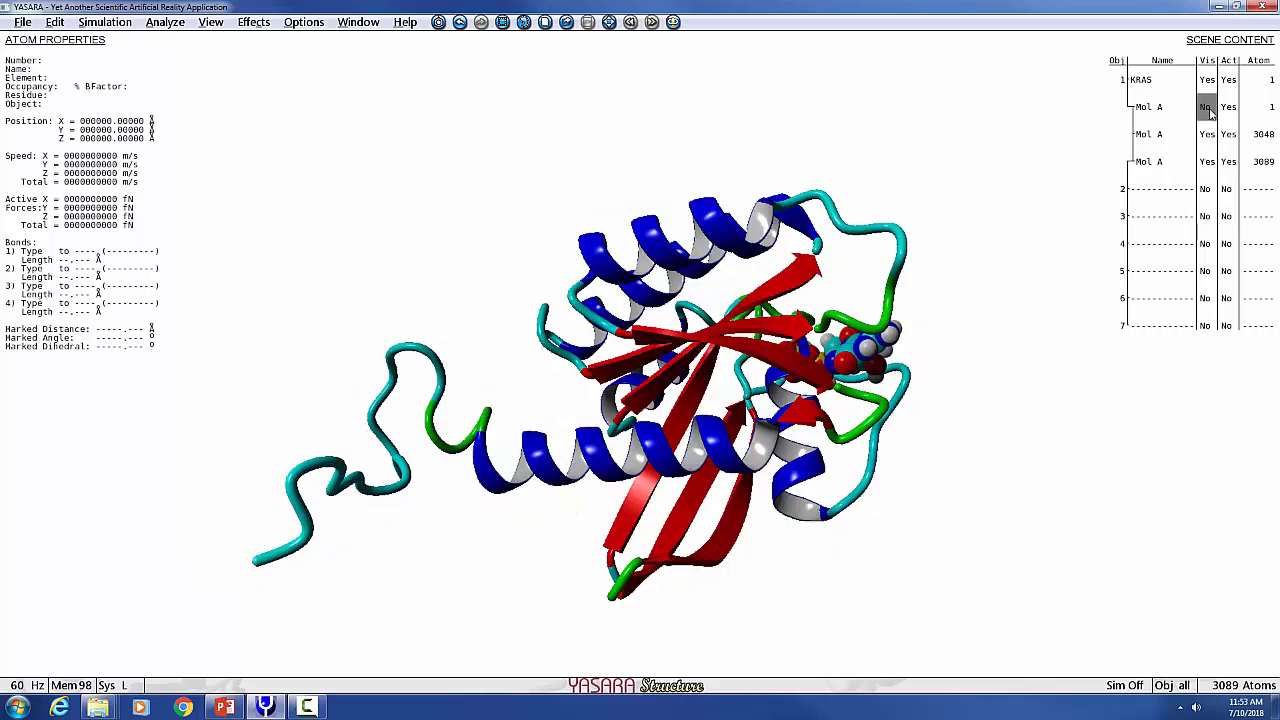
Show the hidden Mol A part of KRAS again and pick residue VAL 14 from the sequence bar.
left_click(1207, 107)
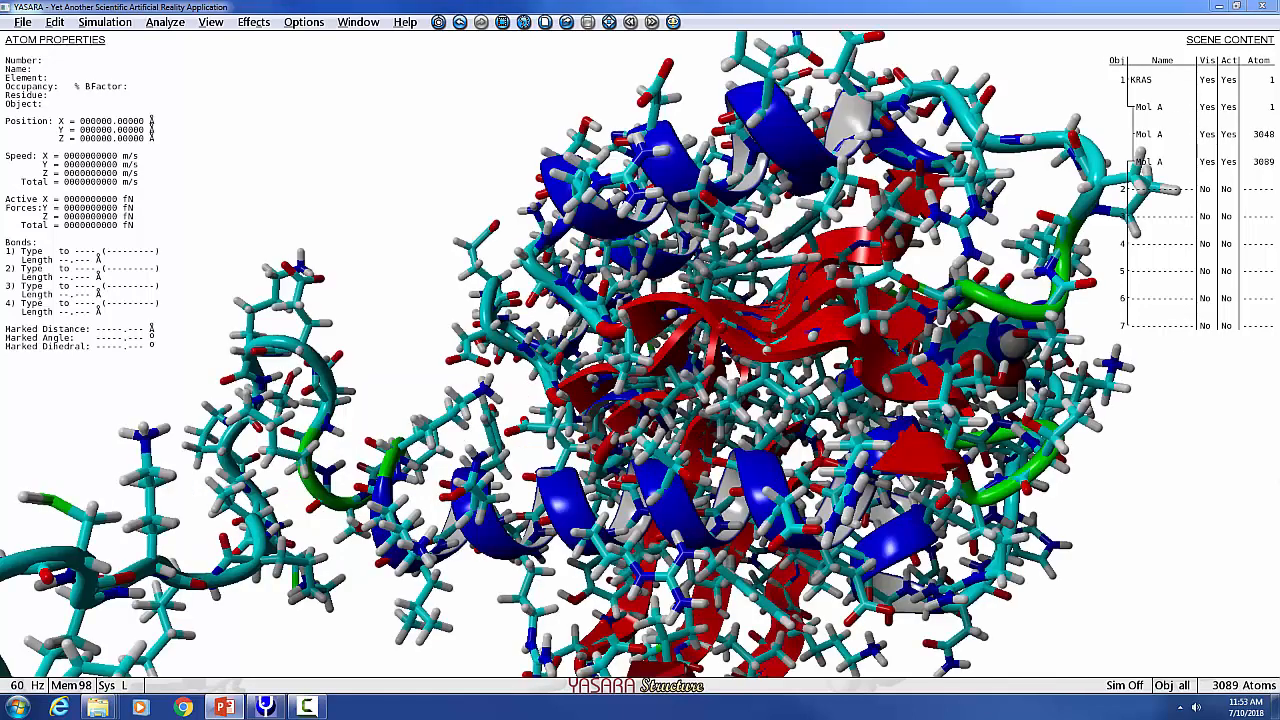
mouse_move(640, 660)
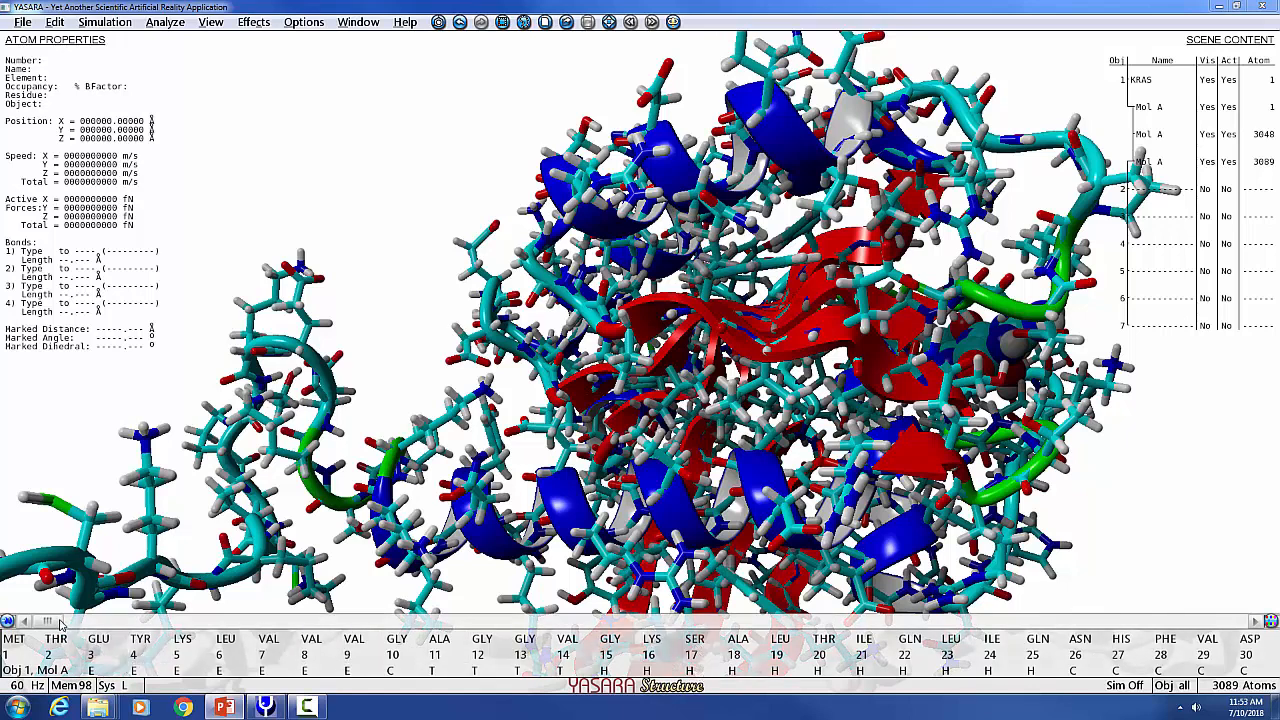
left_click_drag(62, 622, 489, 626)
left_click_drag(371, 628, 62, 645)
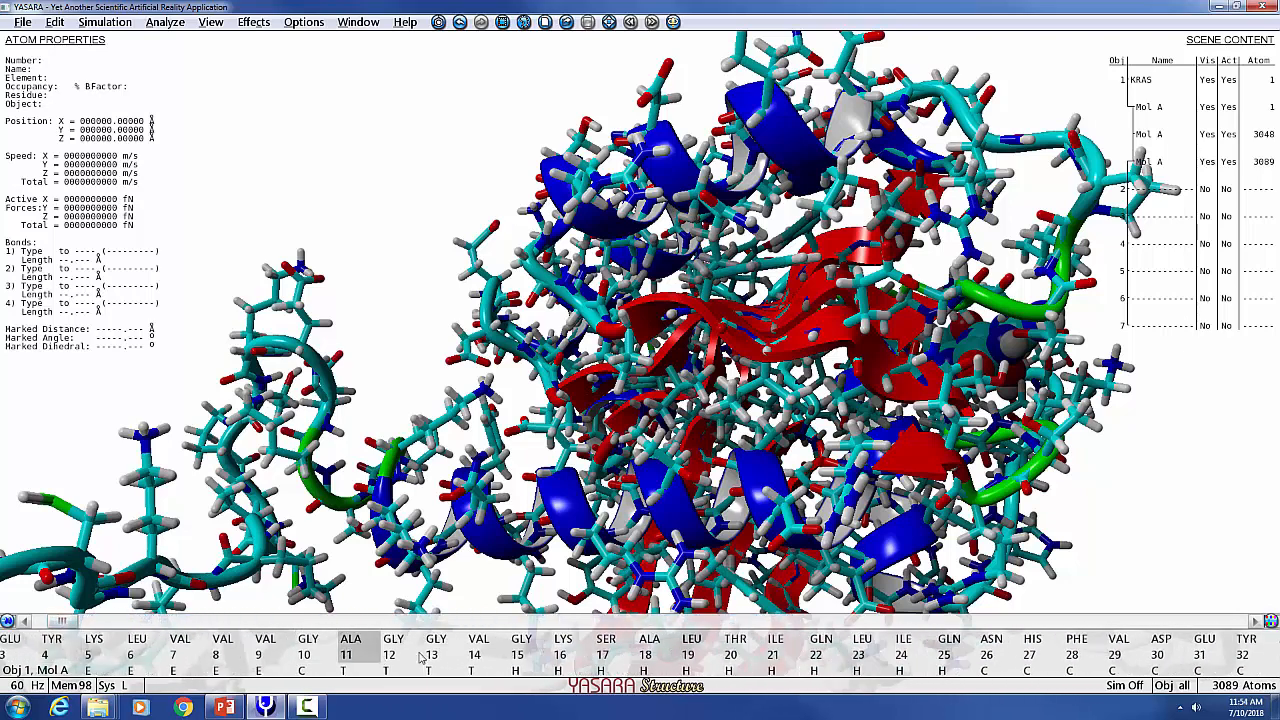
left_click(481, 645)
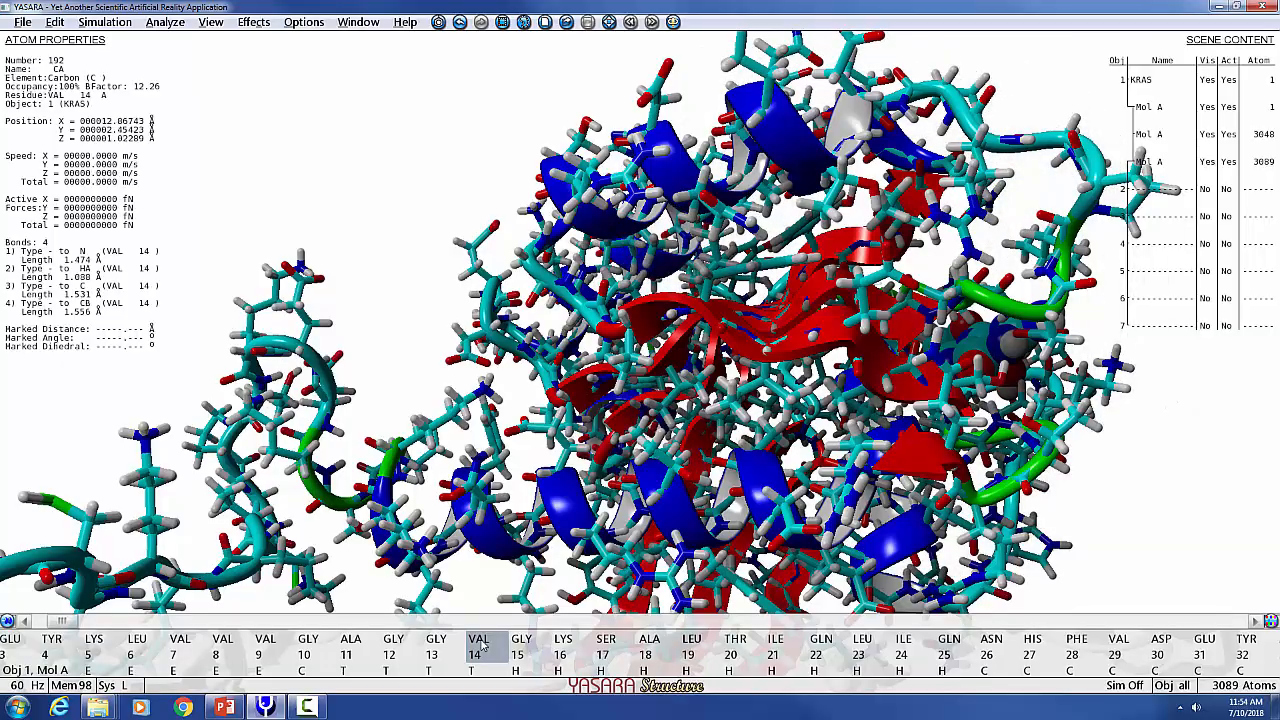
Rotate and zoom the all-atom KRAS structure to inspect the residues.
left_click_drag(745, 545, 502, 568)
left_click_drag(698, 350, 746, 449)
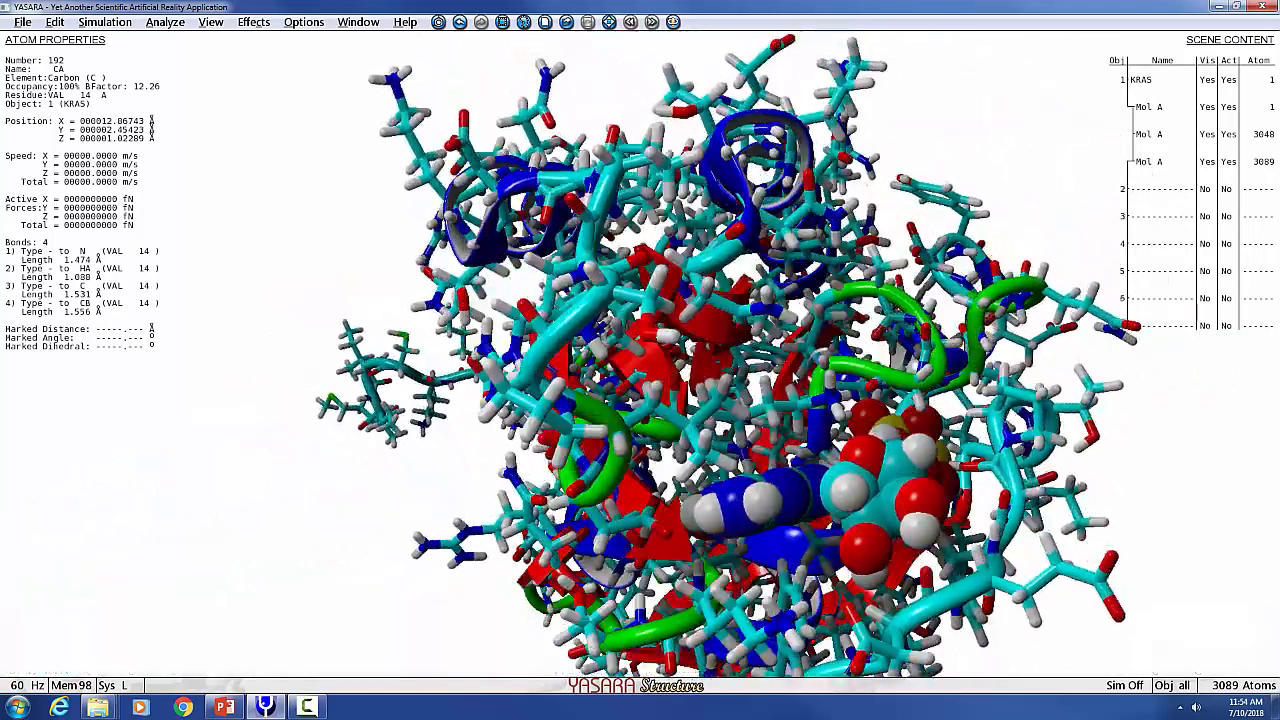
right_click_drag(786, 370, 795, 428)
left_click_drag(795, 428, 762, 500)
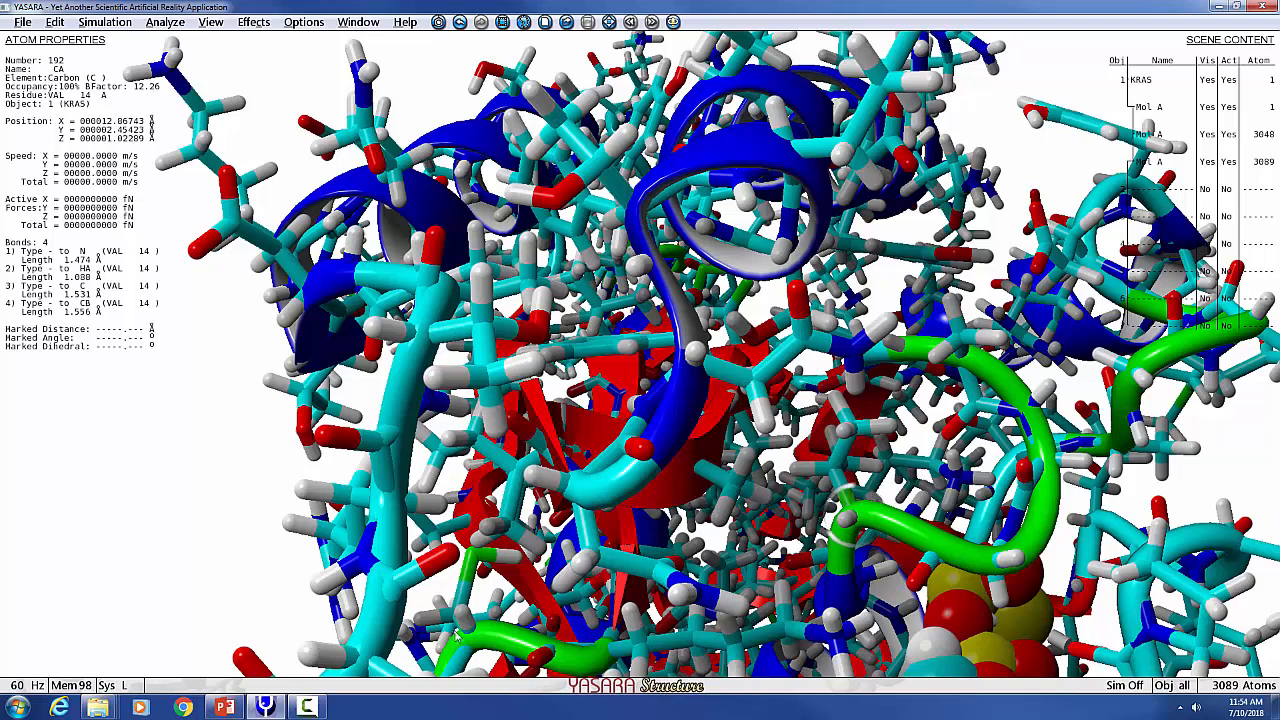
mouse_move(492, 700)
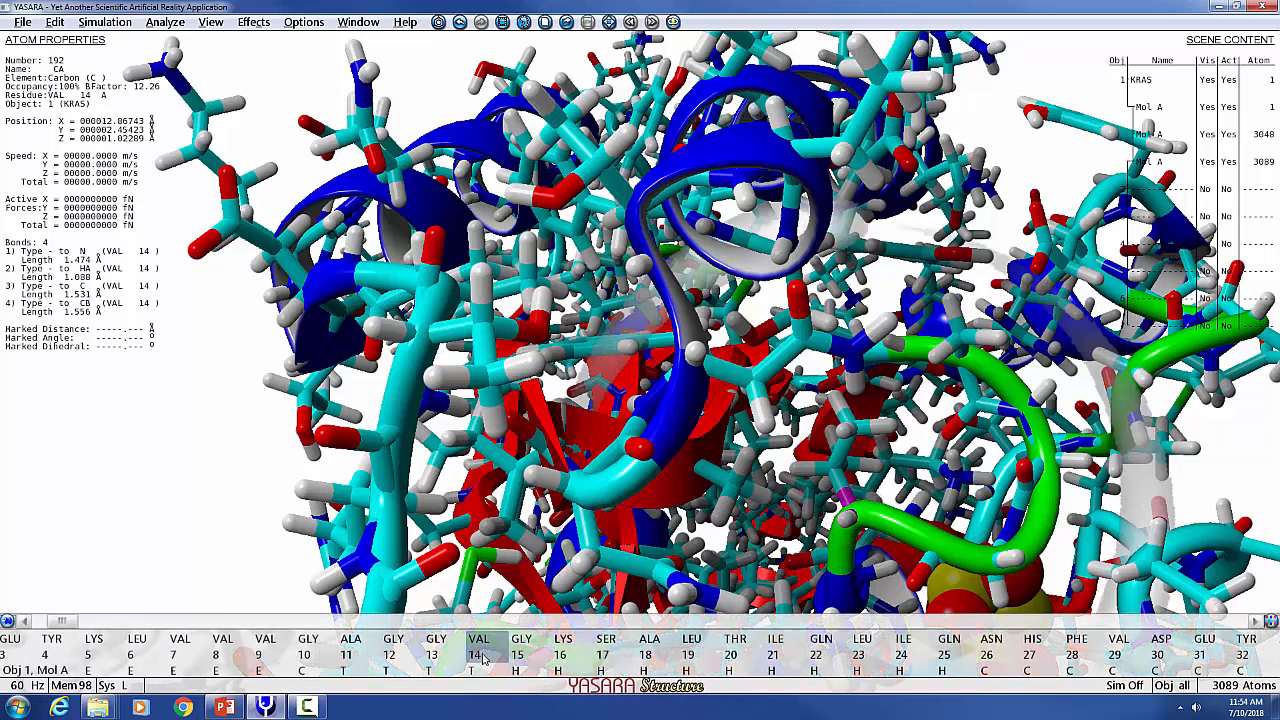
right_click(483, 660)
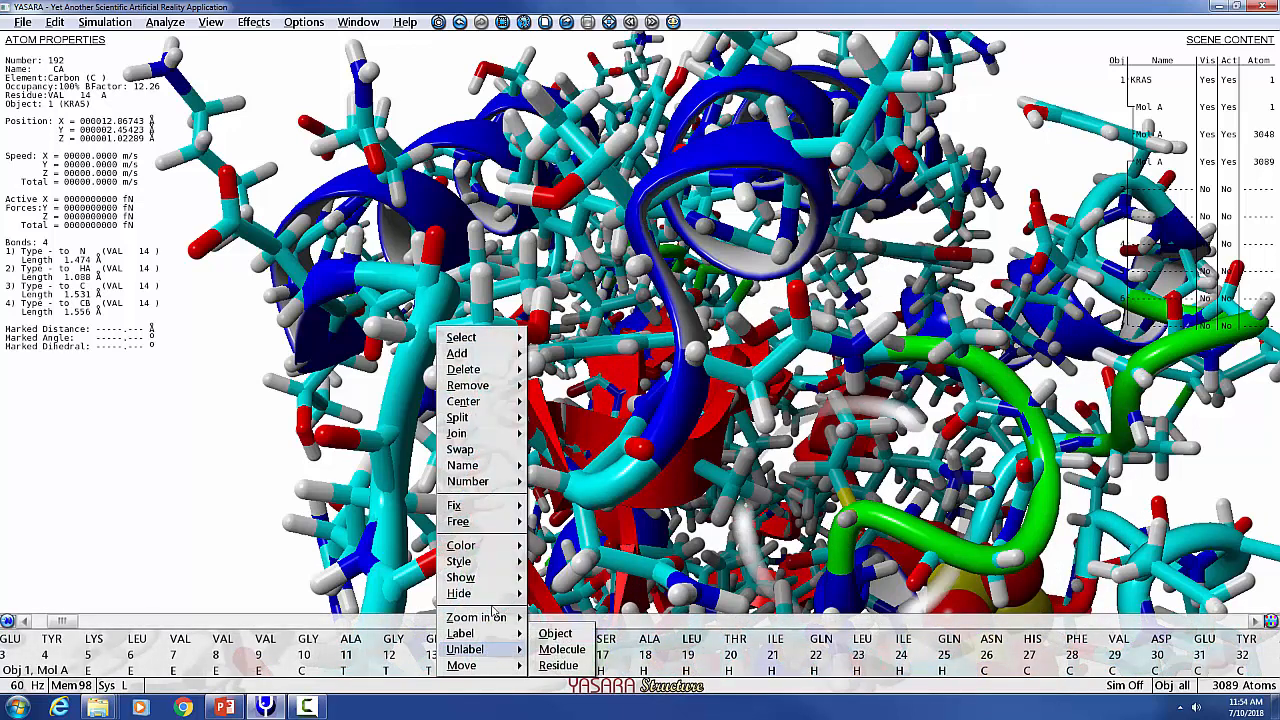
left_click(462, 449)
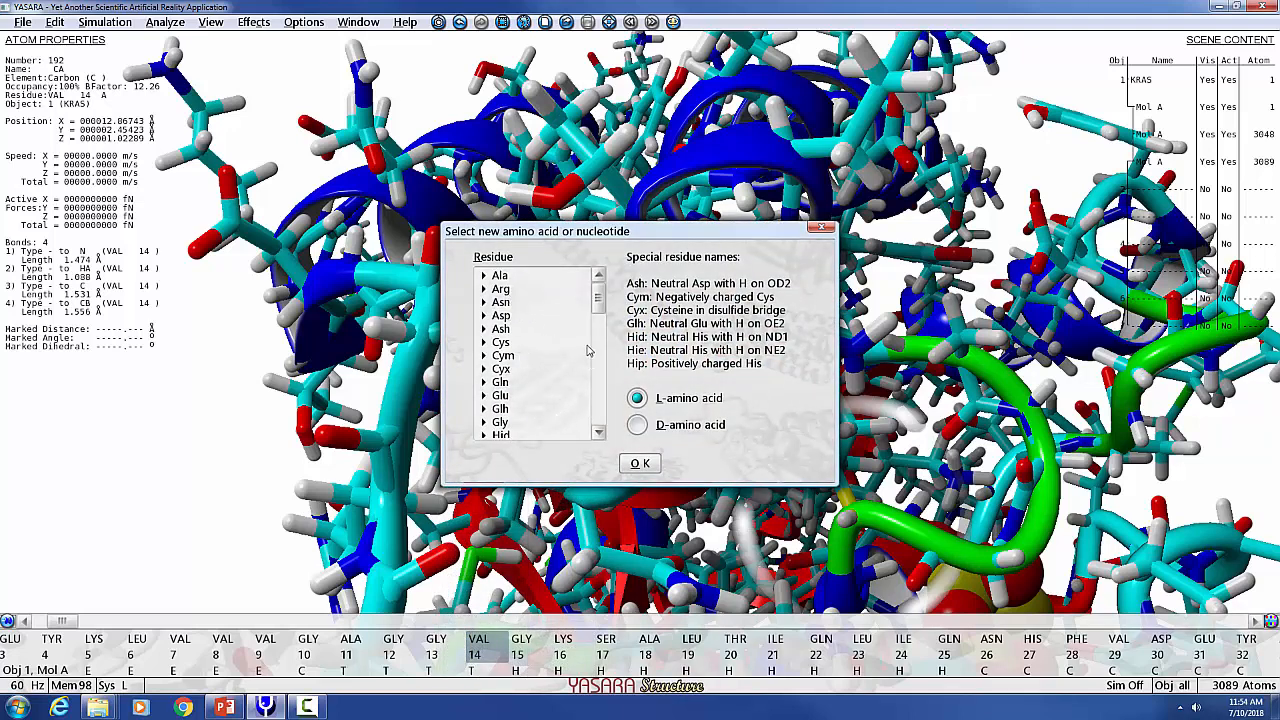
left_click_drag(601, 292, 601, 378)
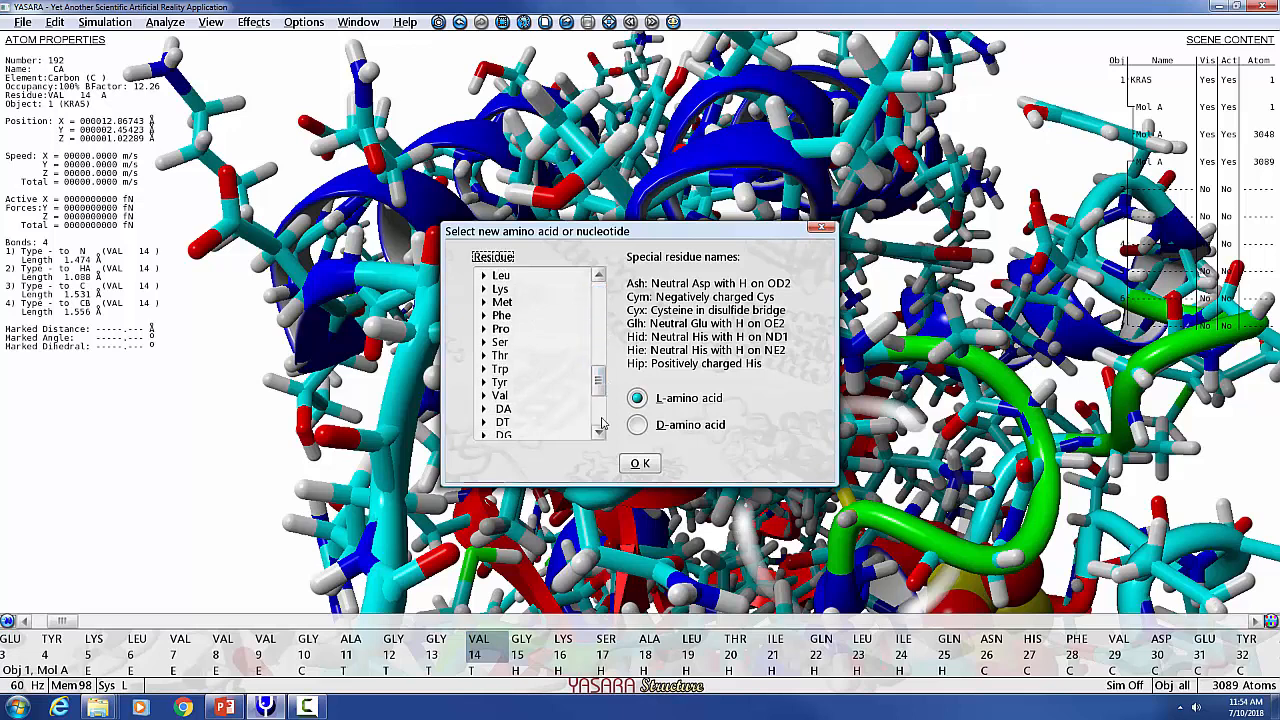
left_click(818, 229)
Color residue VAL 14 red.
right_click(433, 330)
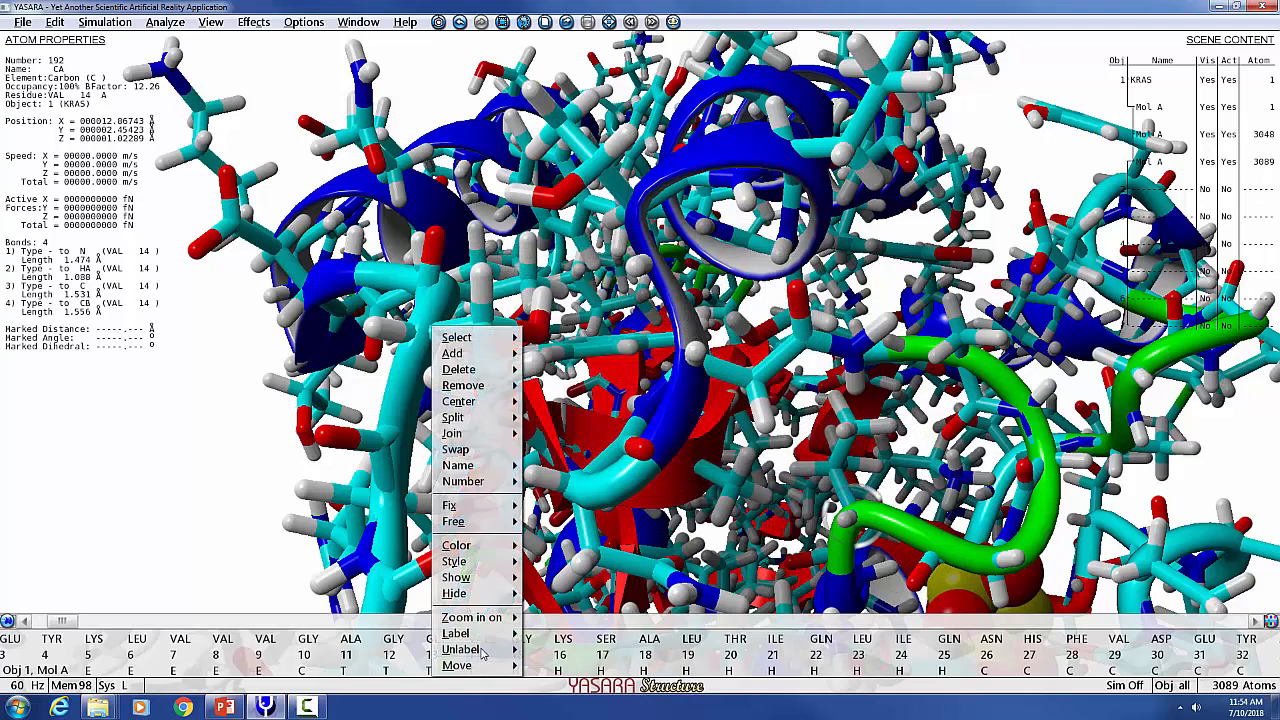
mouse_move(505, 557)
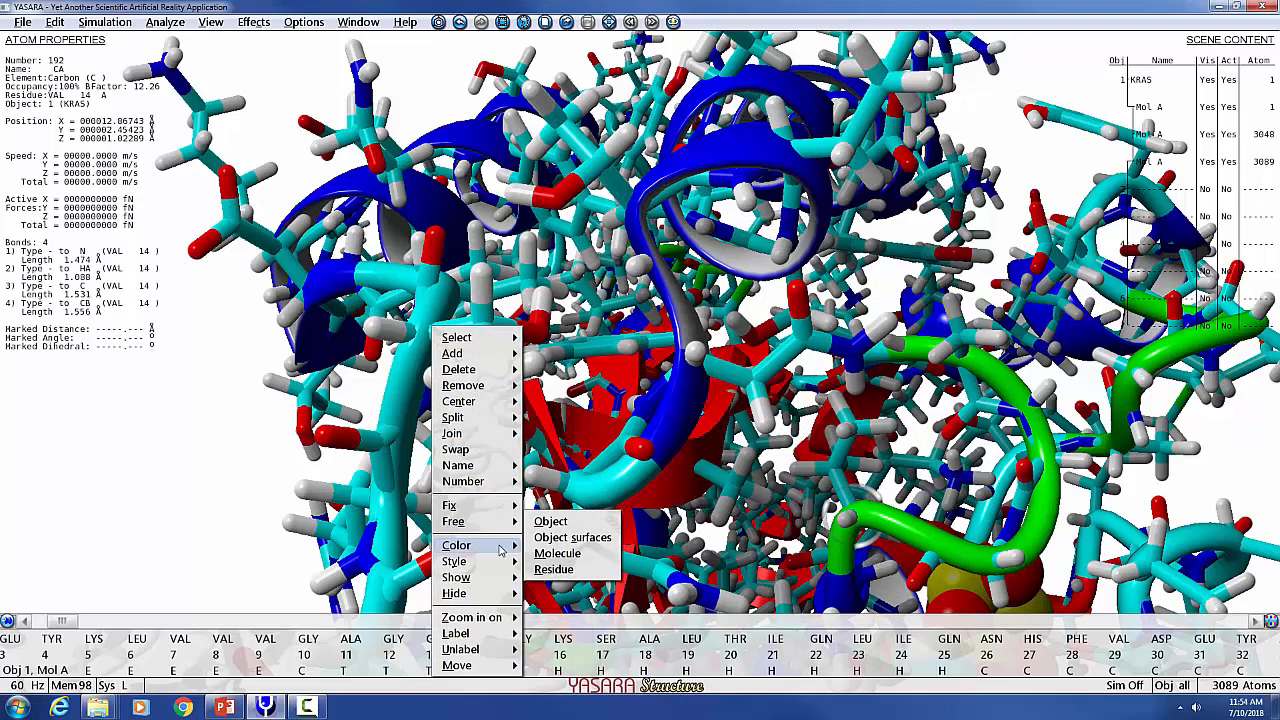
left_click(556, 570)
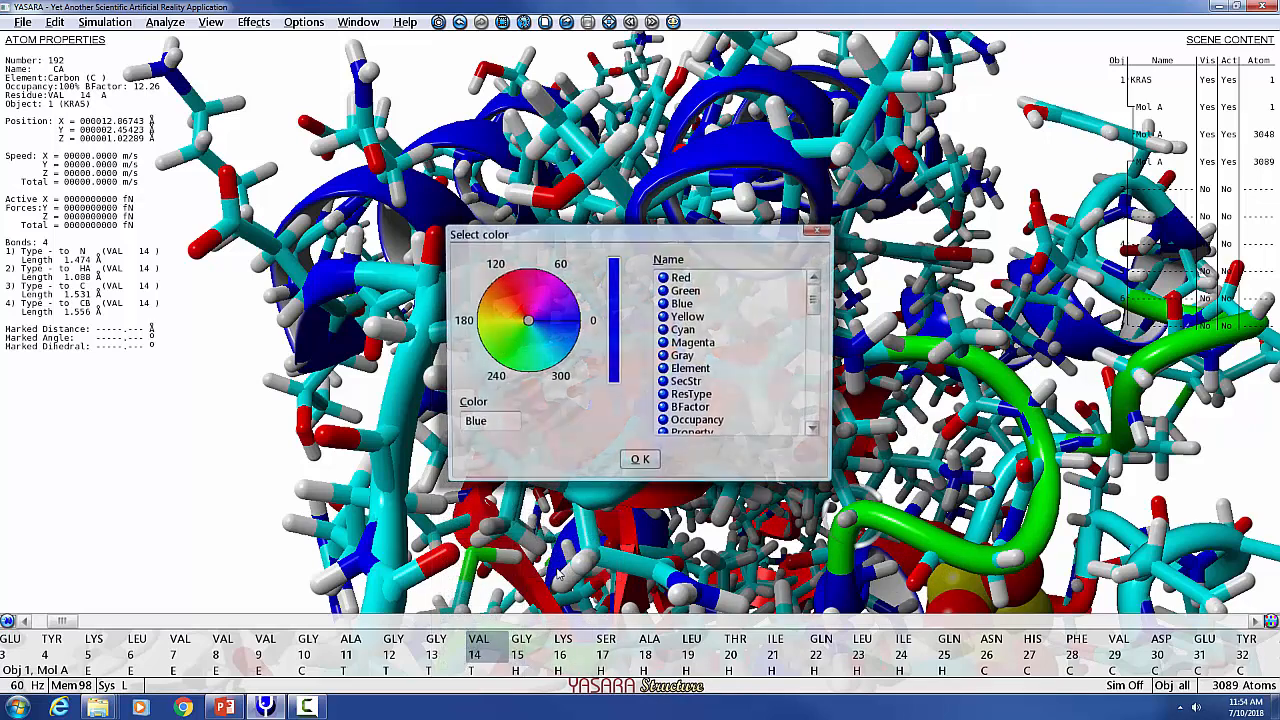
left_click(505, 287)
left_click(640, 463)
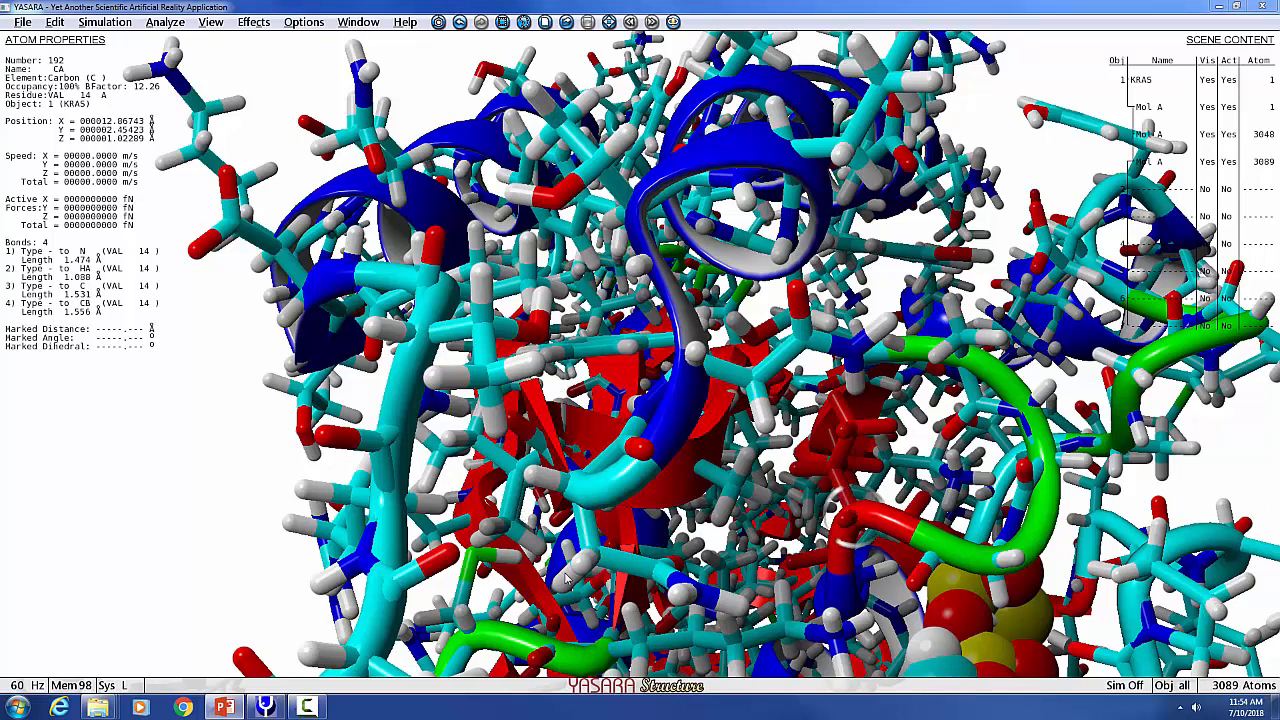
Expand the console to review the command log, then close it.
key("space")
key("space")
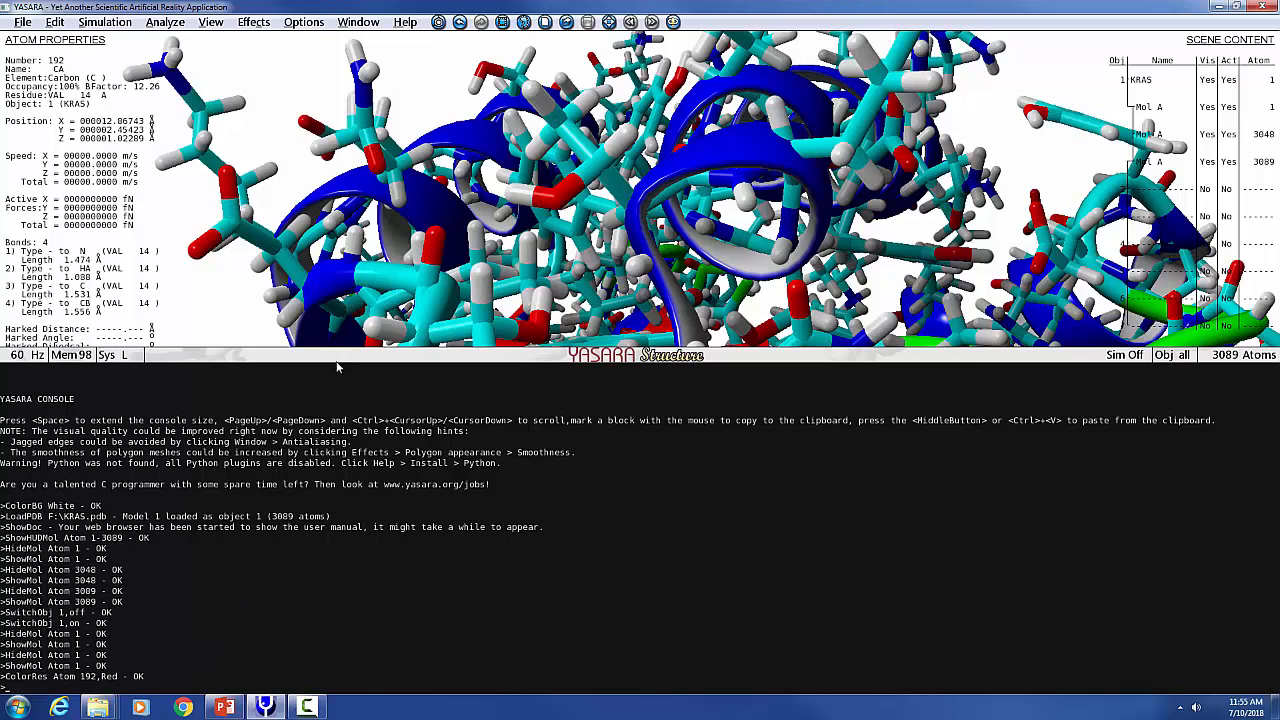
key("Escape")
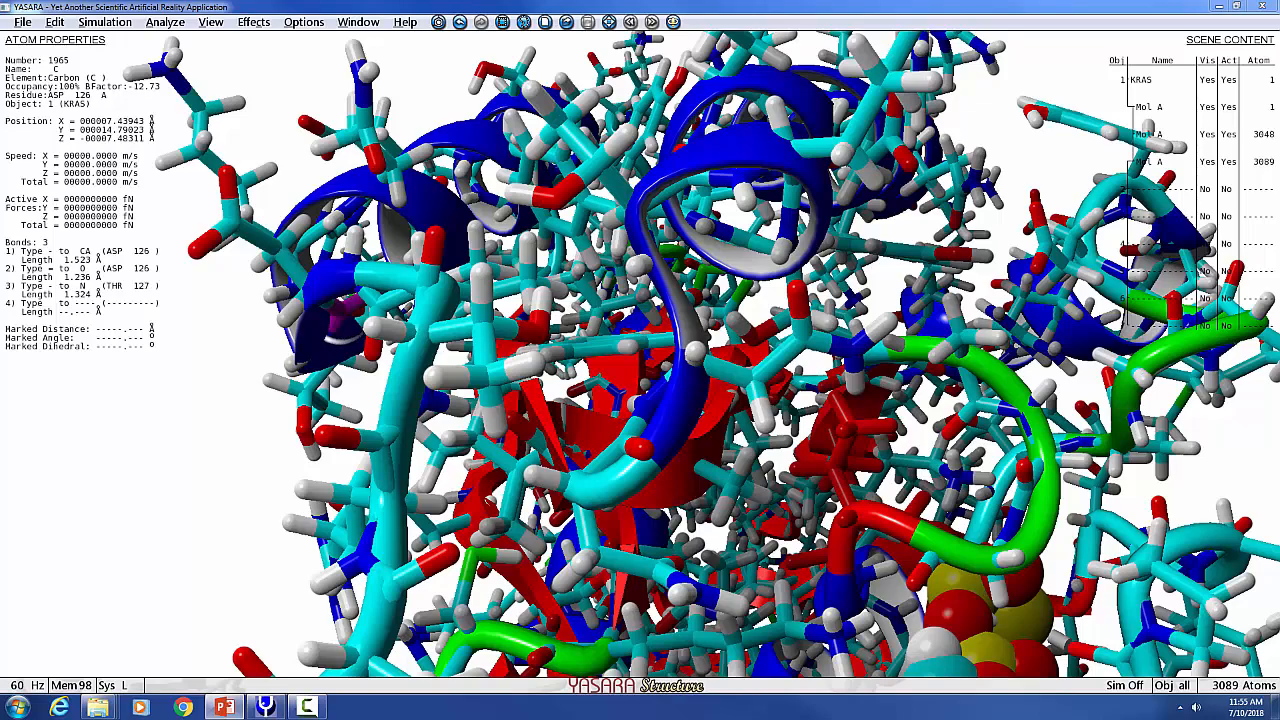
Switch to the PowerPoint presentation and browse the slides on coloring cancer mutations with spreadsheet commands.
left_click_drag(1279, 95, 794, 190)
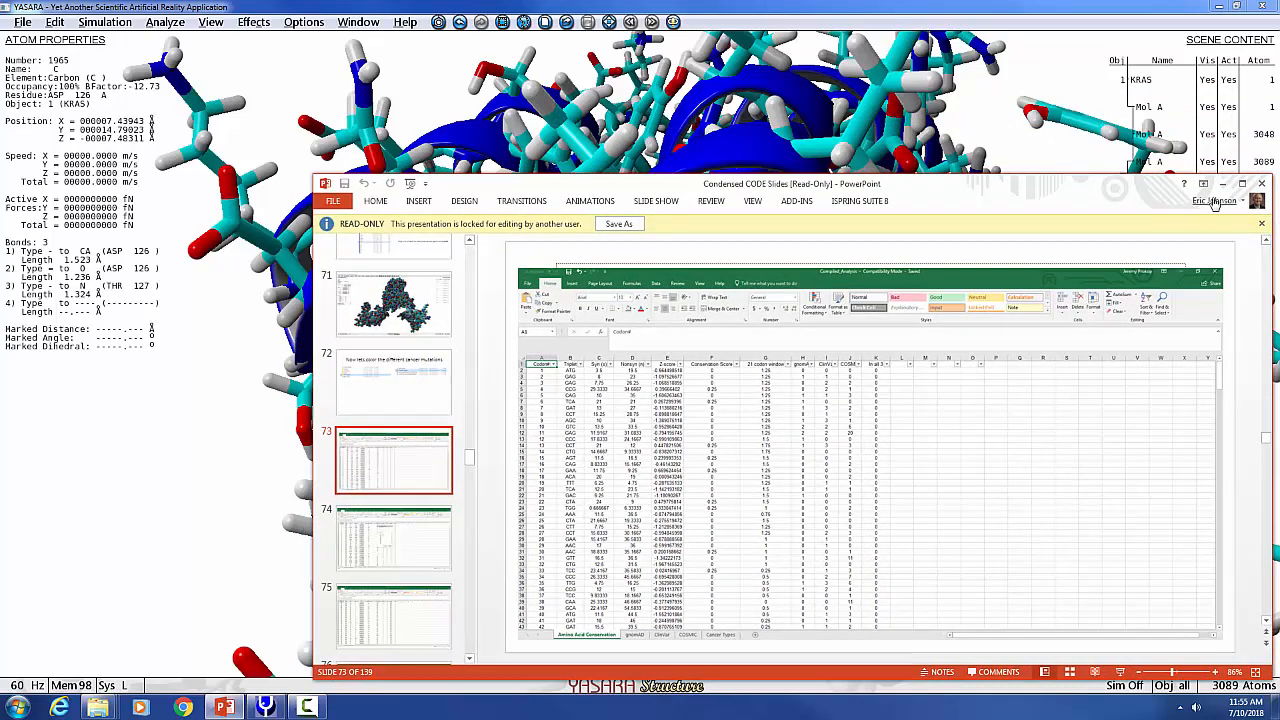
left_click(1249, 187)
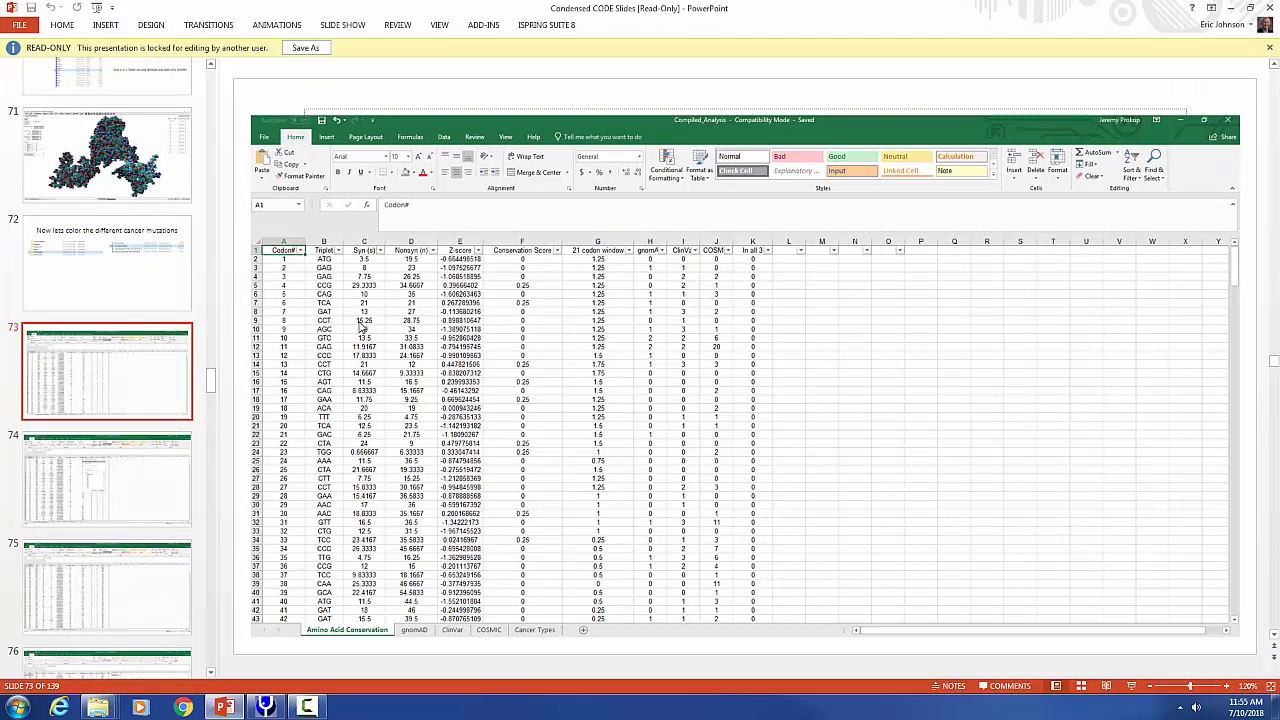
left_click(102, 270)
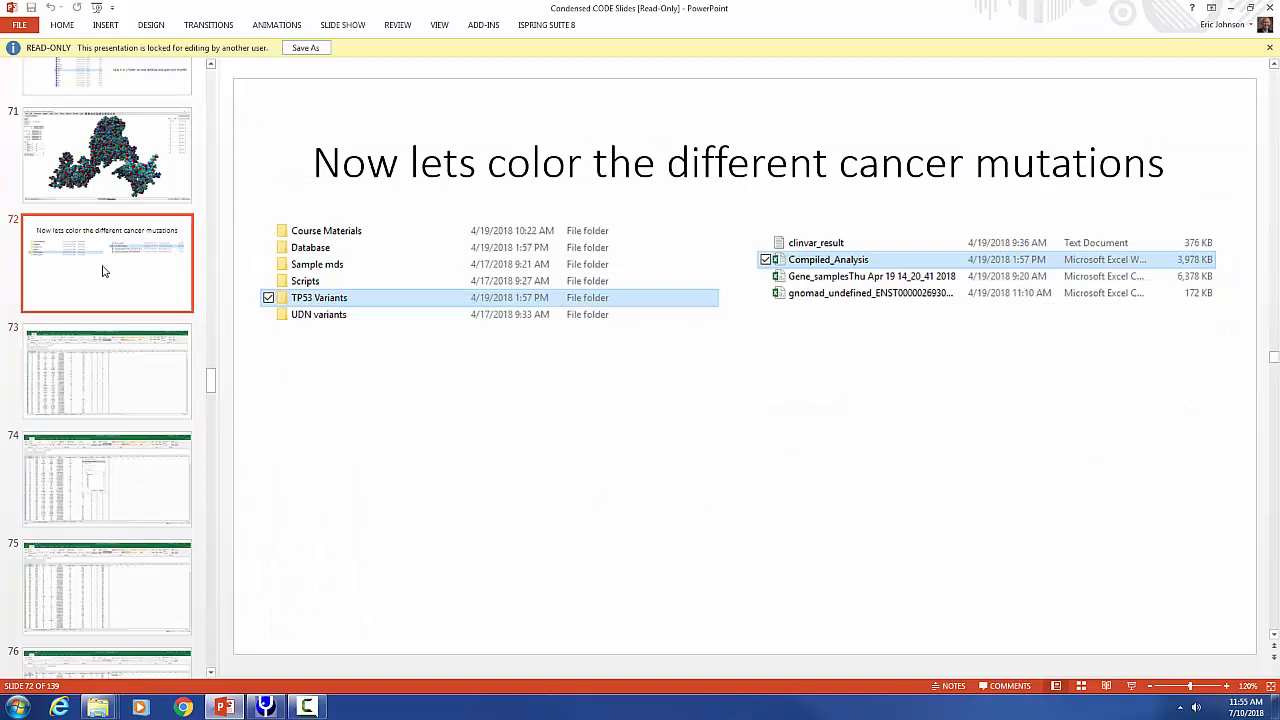
left_click(104, 380)
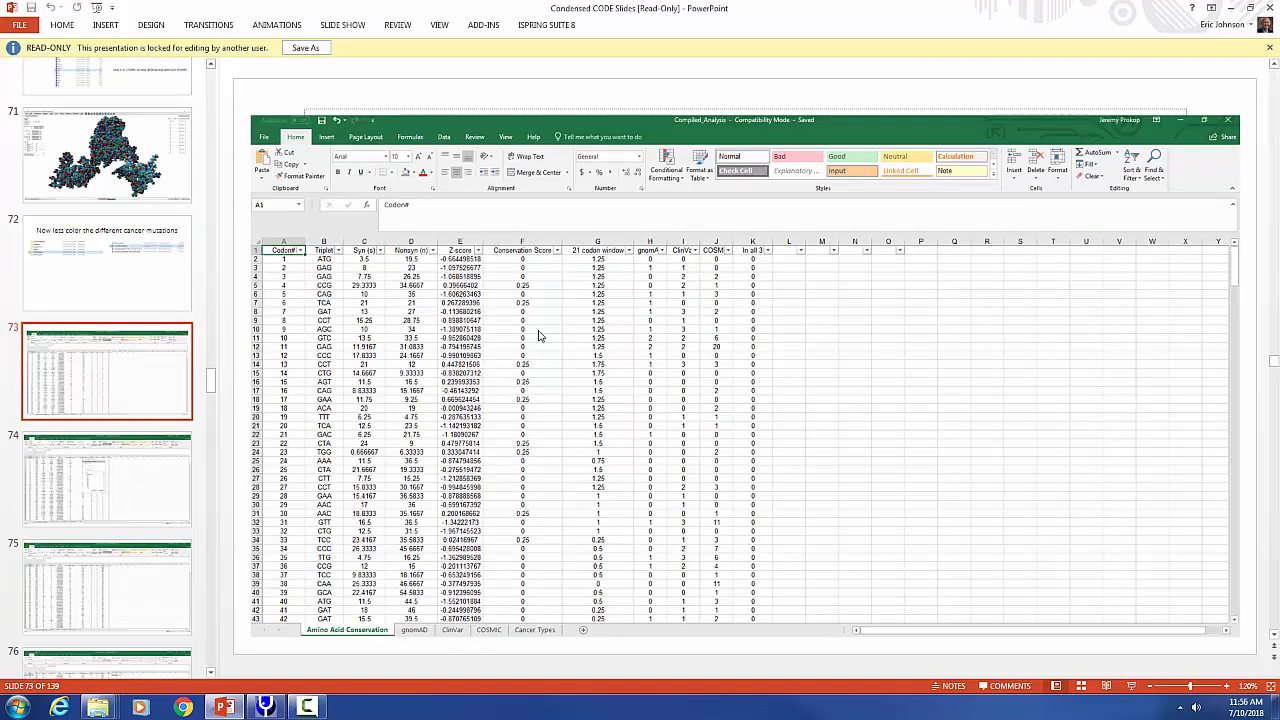
left_click(125, 485)
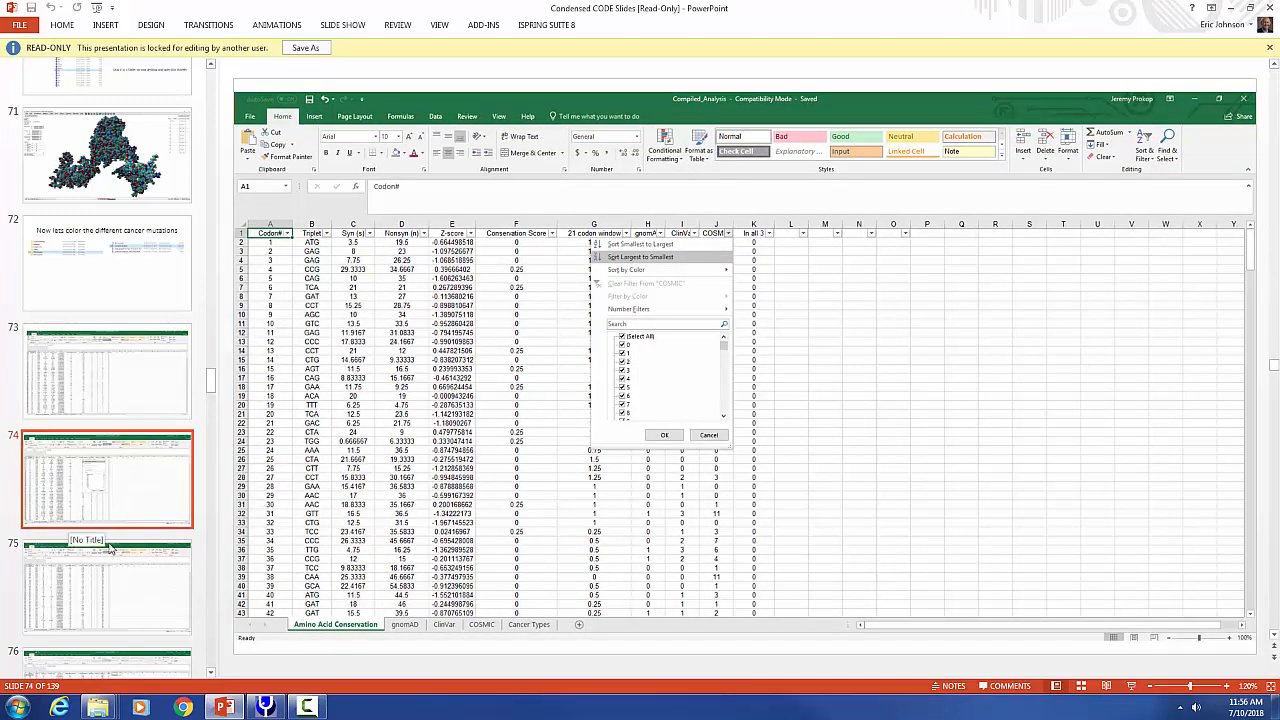
left_click(125, 605)
scroll(127, 597, "down", 3)
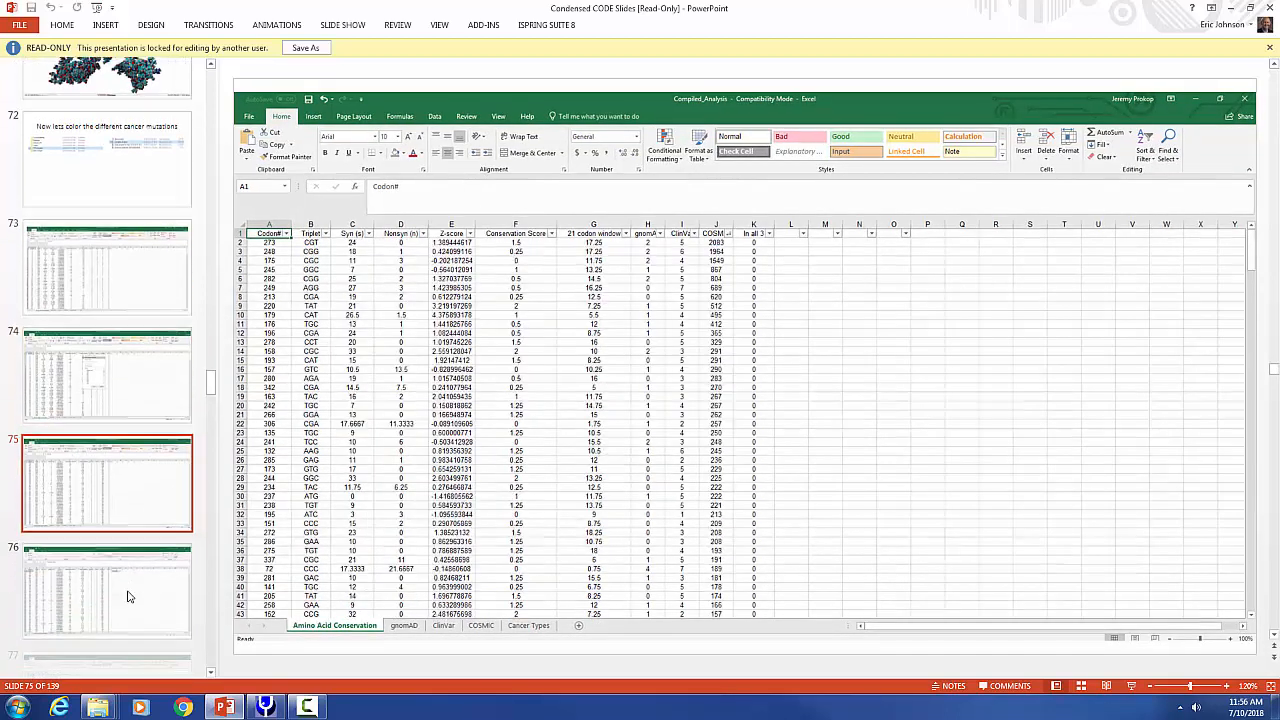
left_click(152, 416)
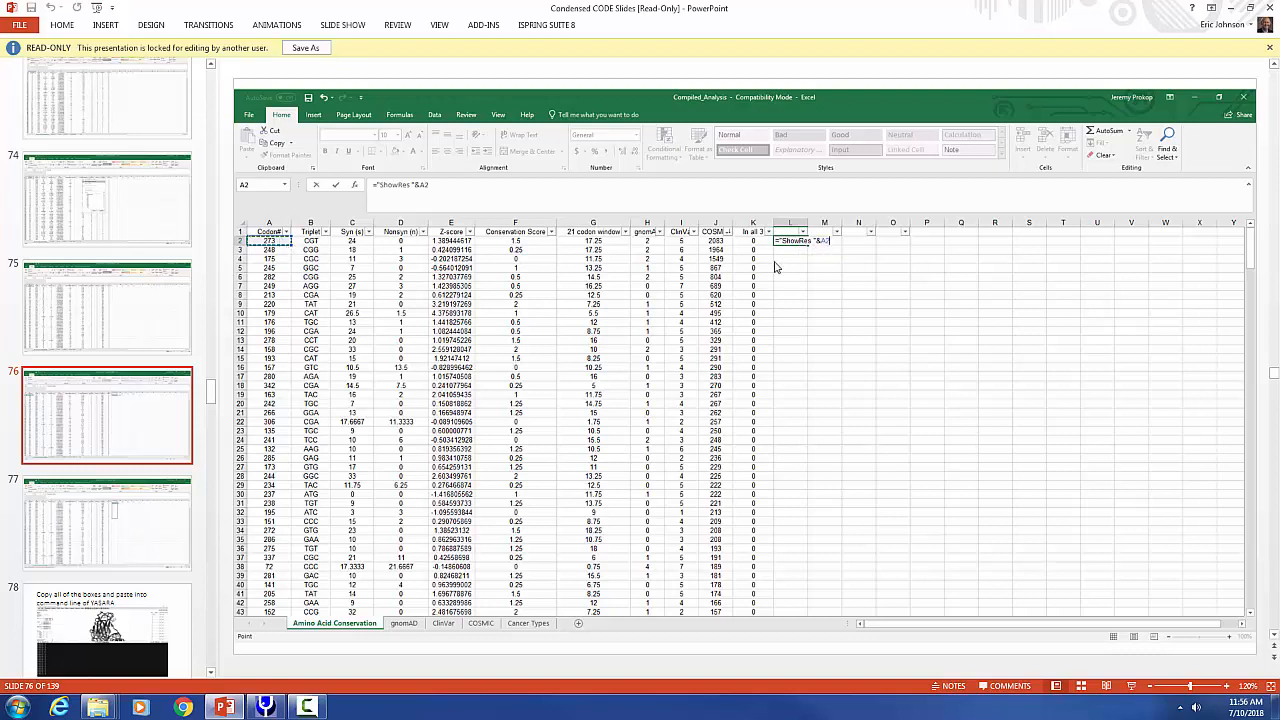
left_click(143, 521)
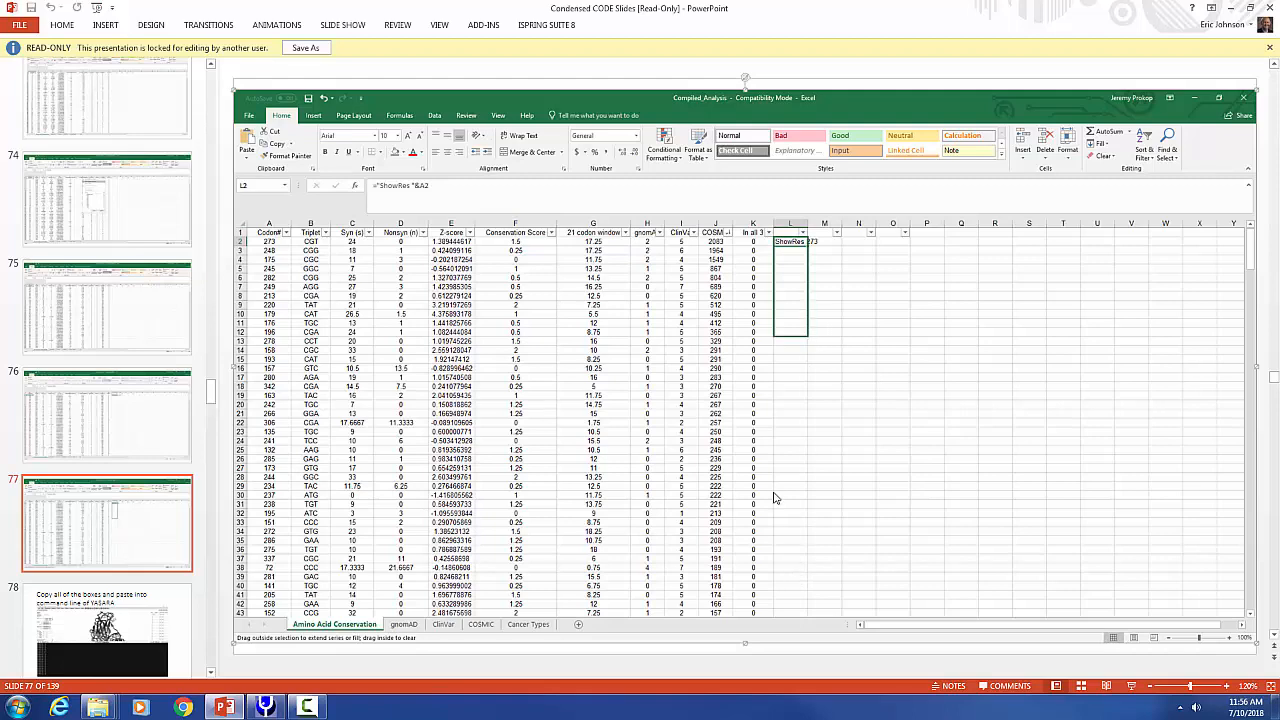
left_click(100, 603)
left_click(182, 302)
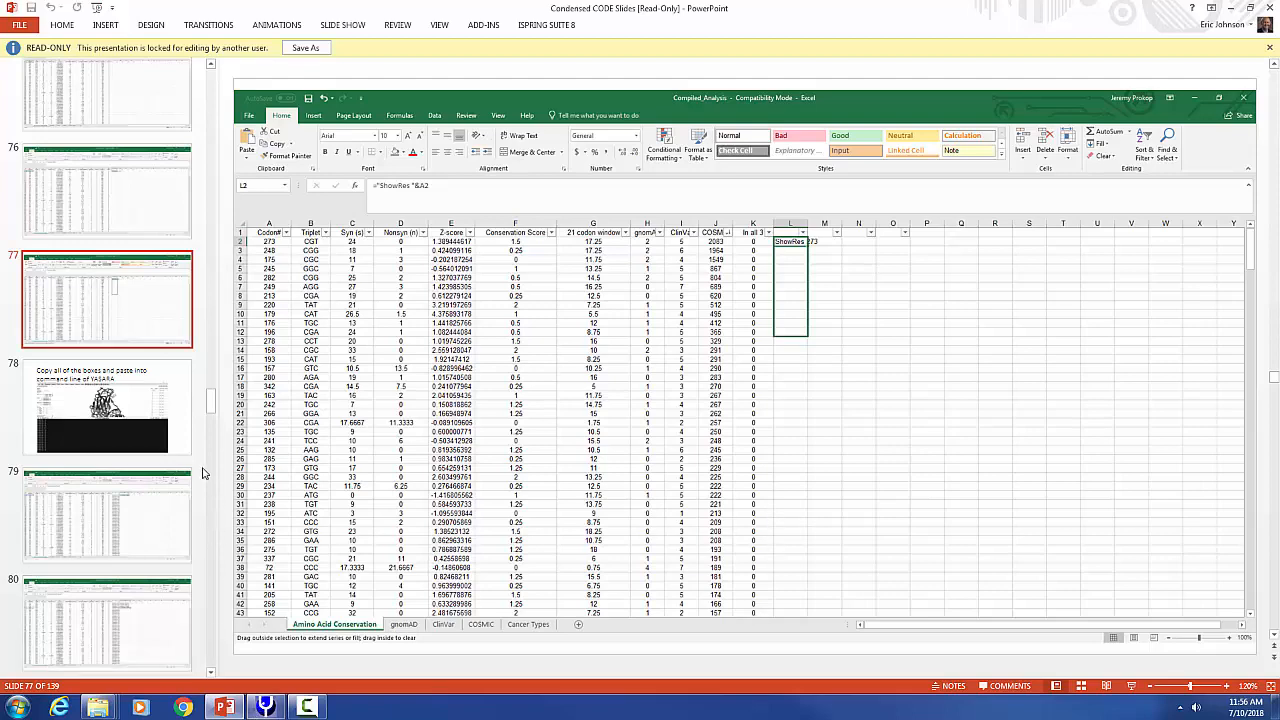
left_click(265, 707)
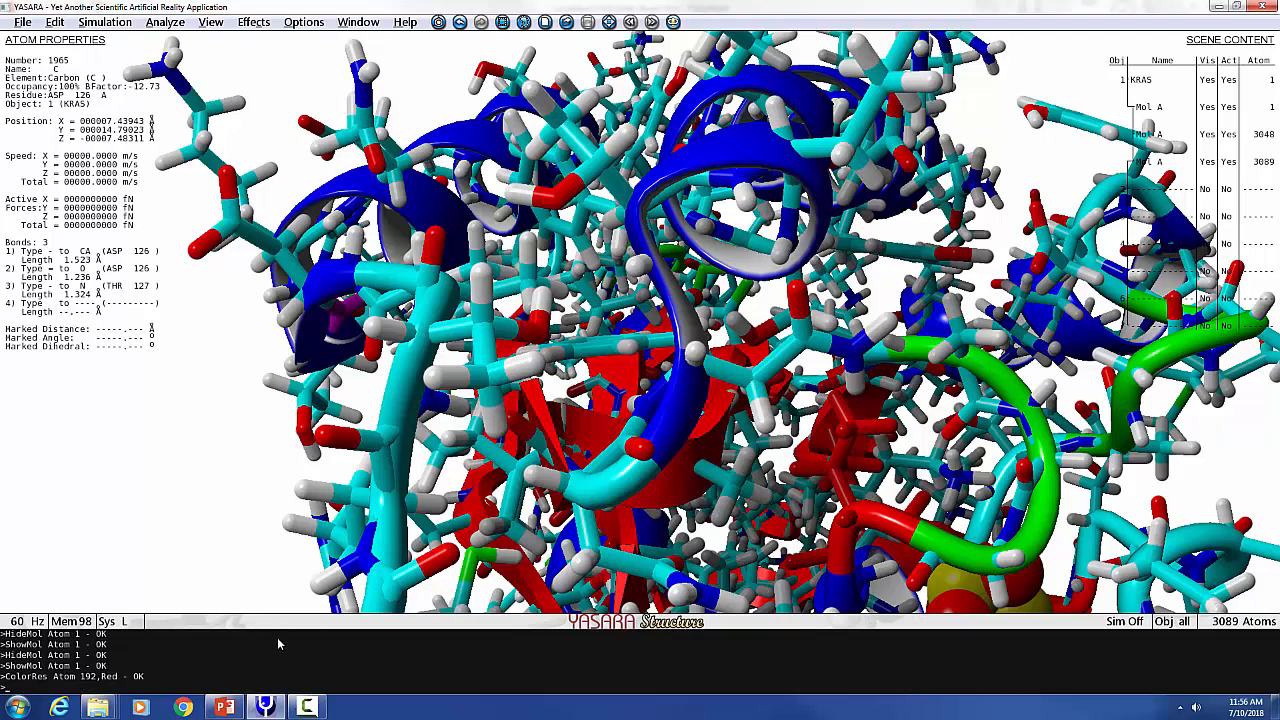
left_click(265, 707)
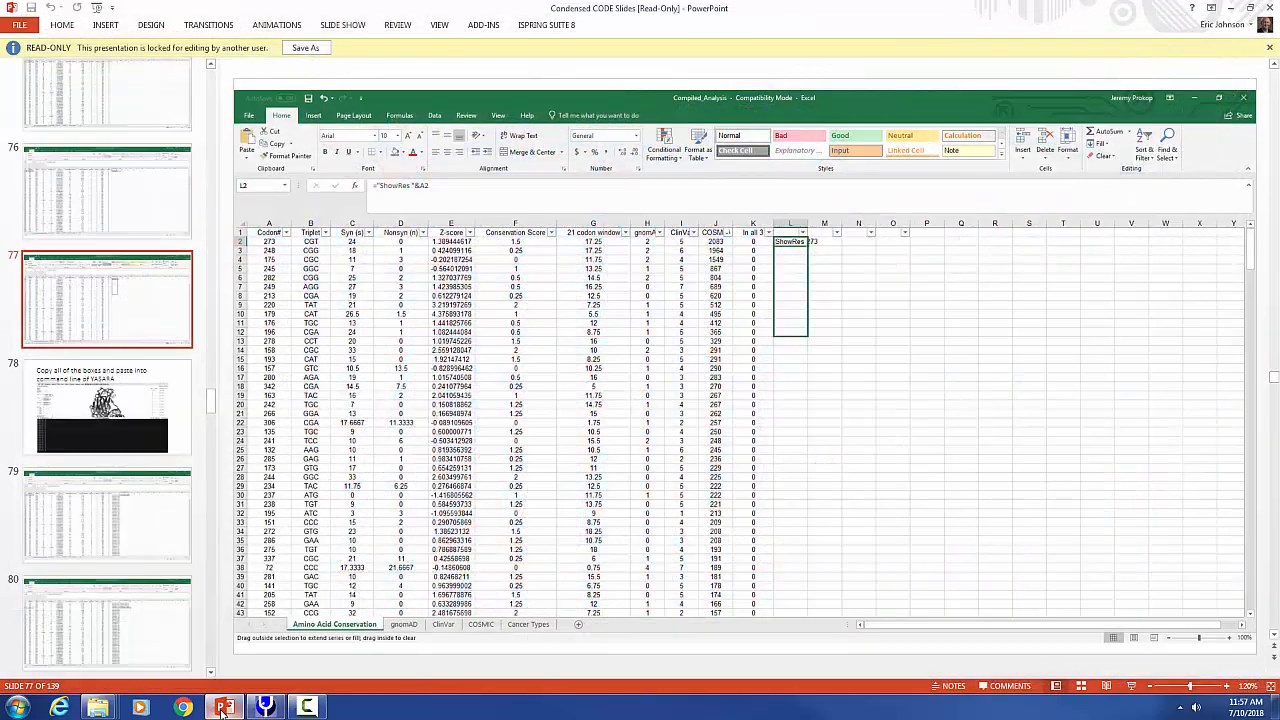
Browse the slides on pasting ColorRes commands, saving the scene and saving a high-resolution figure, then return to YASARA.
left_click(89, 483)
left_click(112, 405)
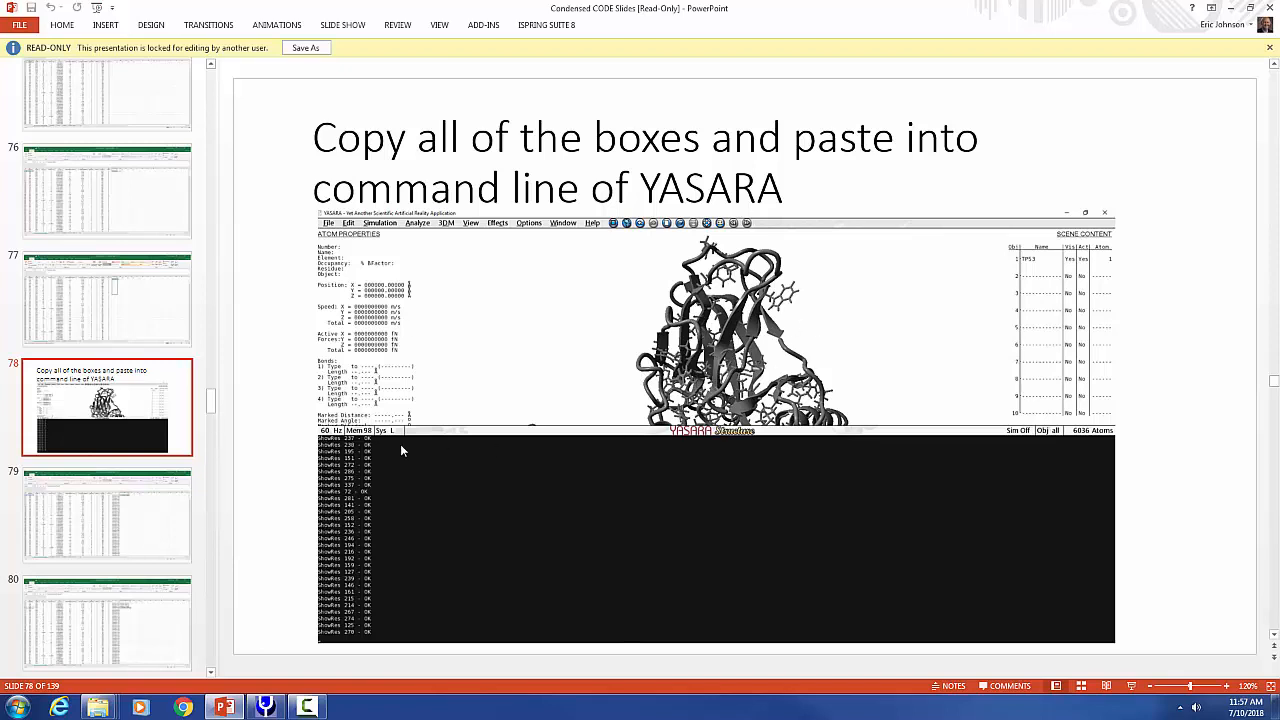
left_click(120, 540)
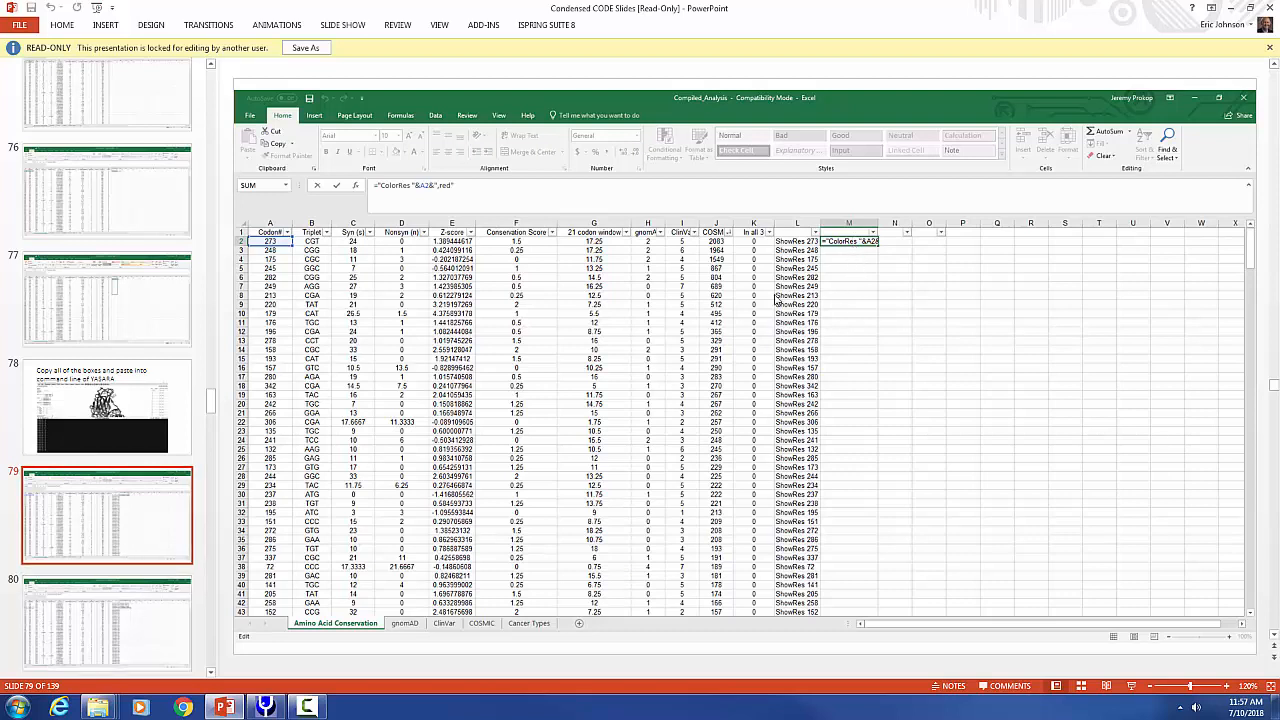
left_click(111, 606)
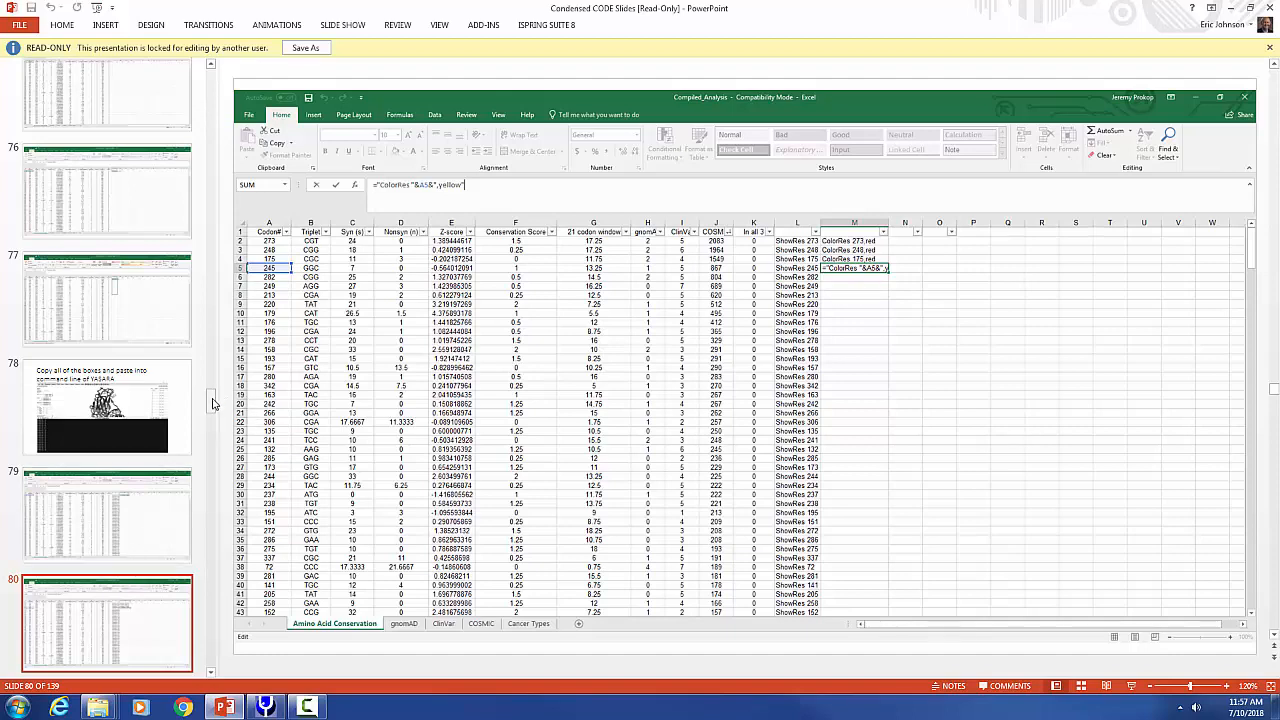
scroll(212, 403, "down", 3)
left_click(155, 420)
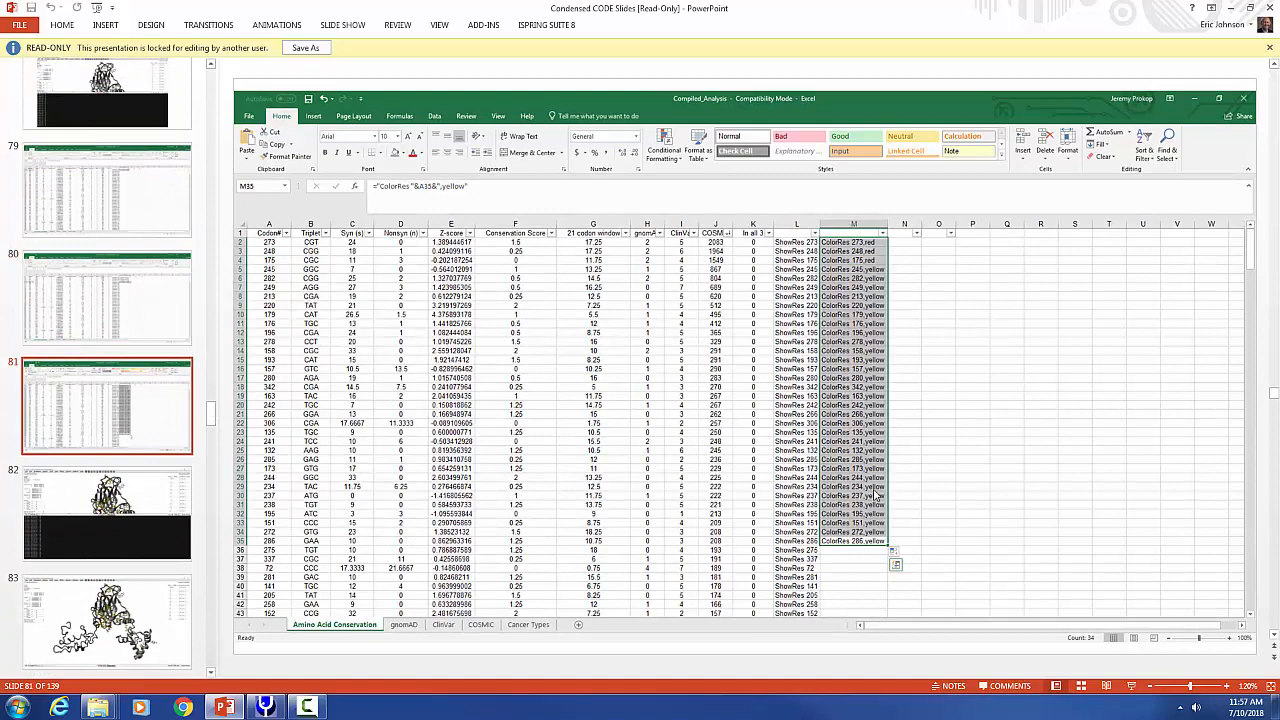
key("Down")
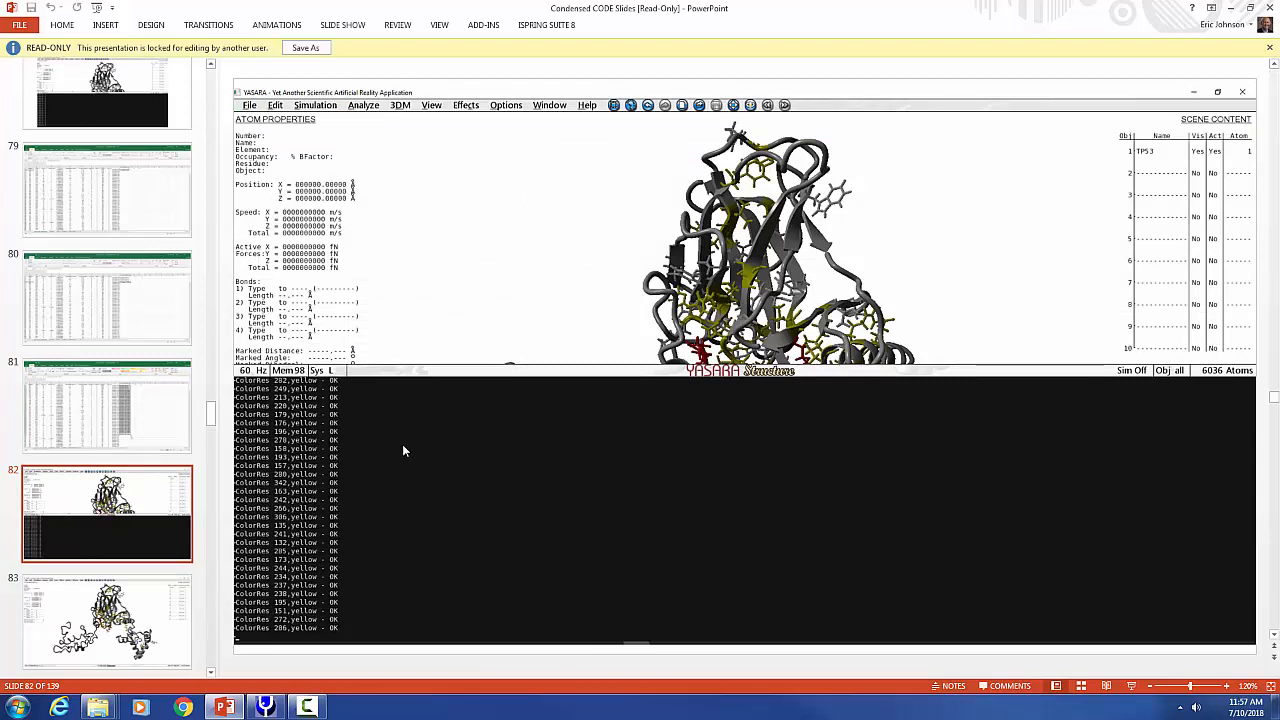
left_click(132, 624)
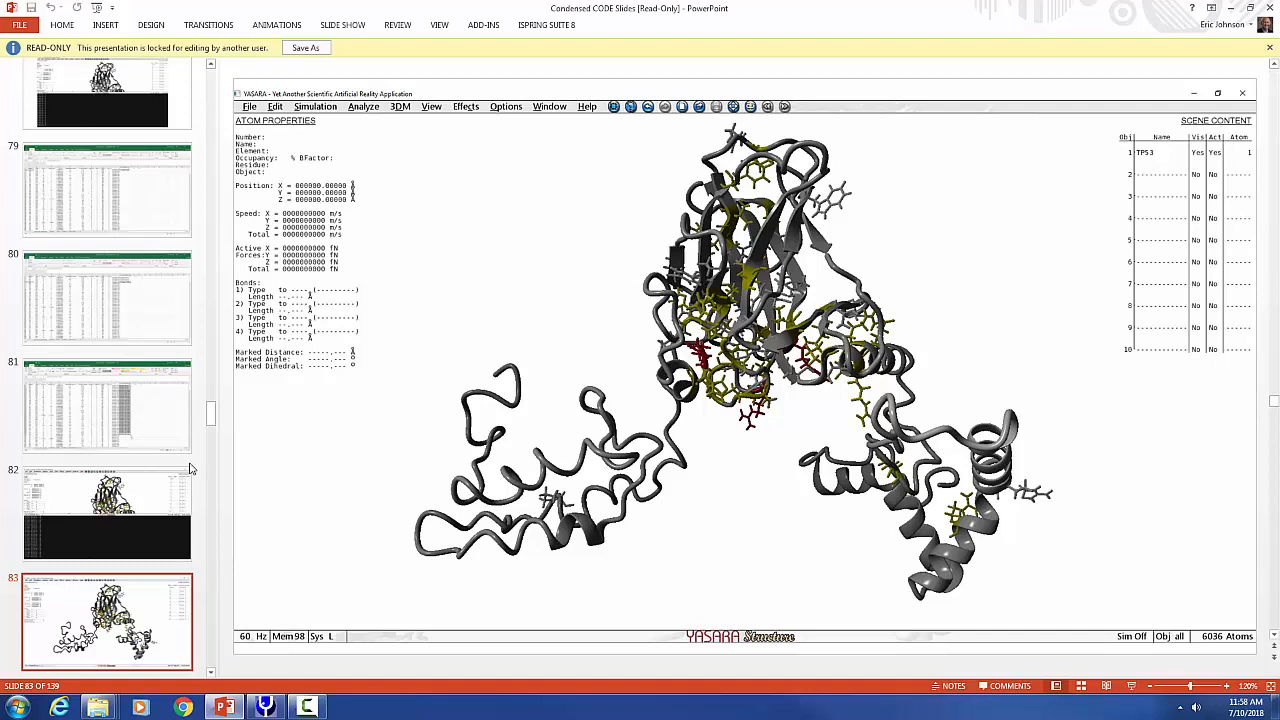
scroll(838, 388, "down", 1)
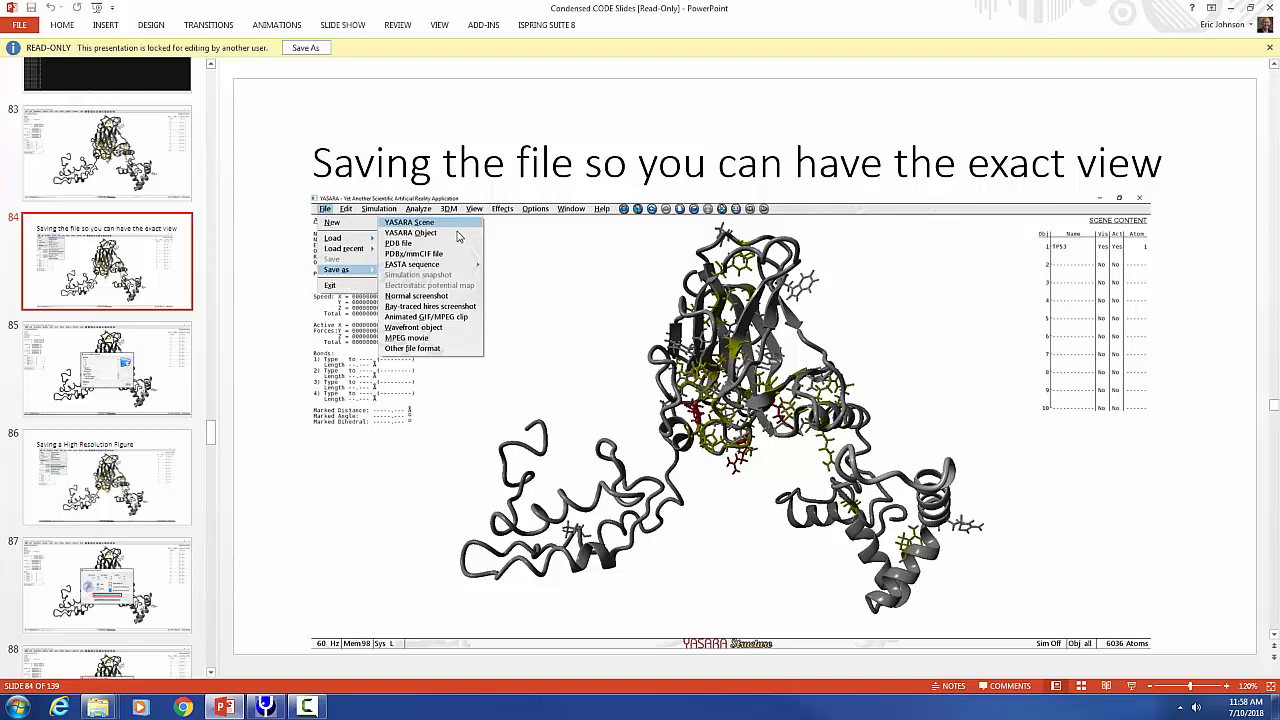
left_click(116, 390)
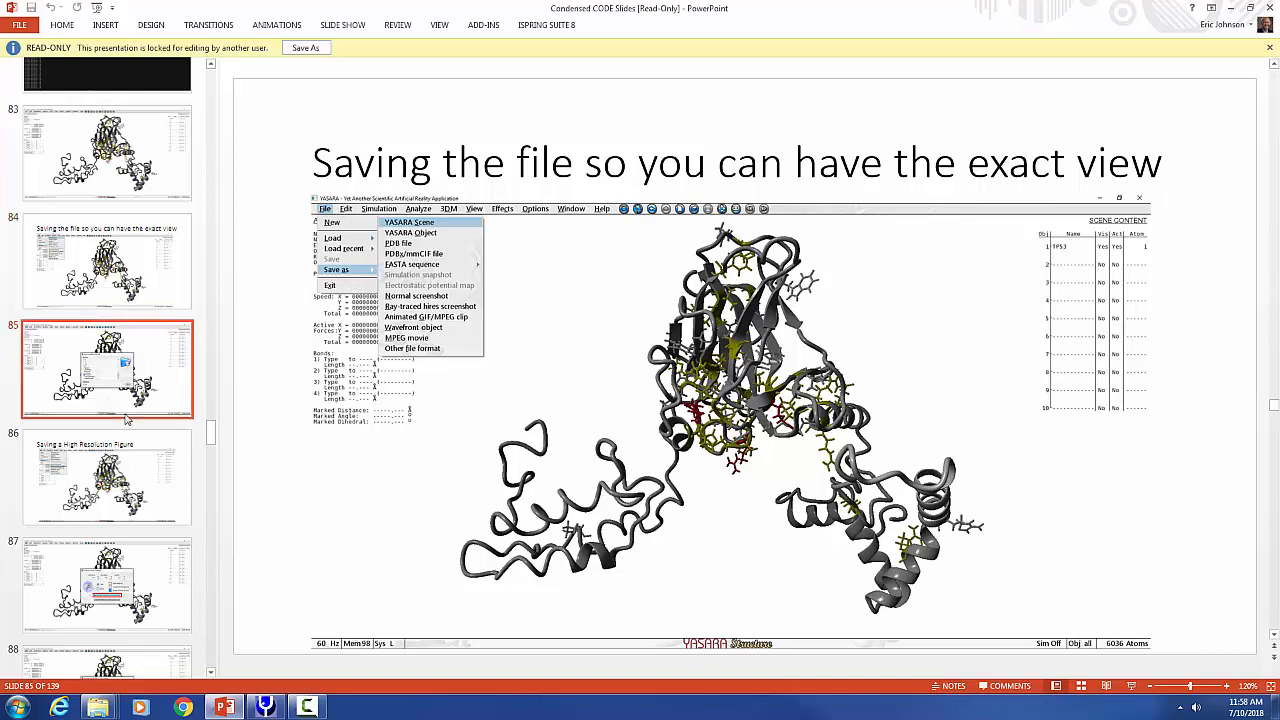
left_click(128, 490)
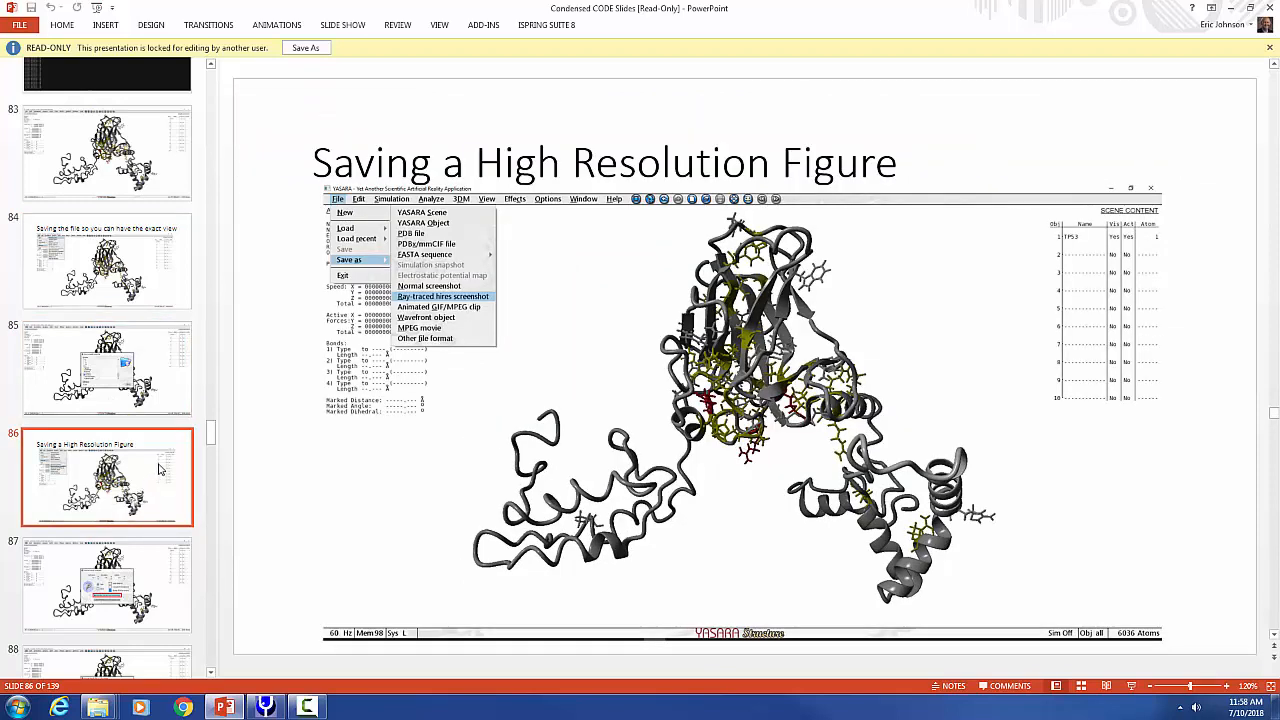
scroll(158, 506, "down", 3)
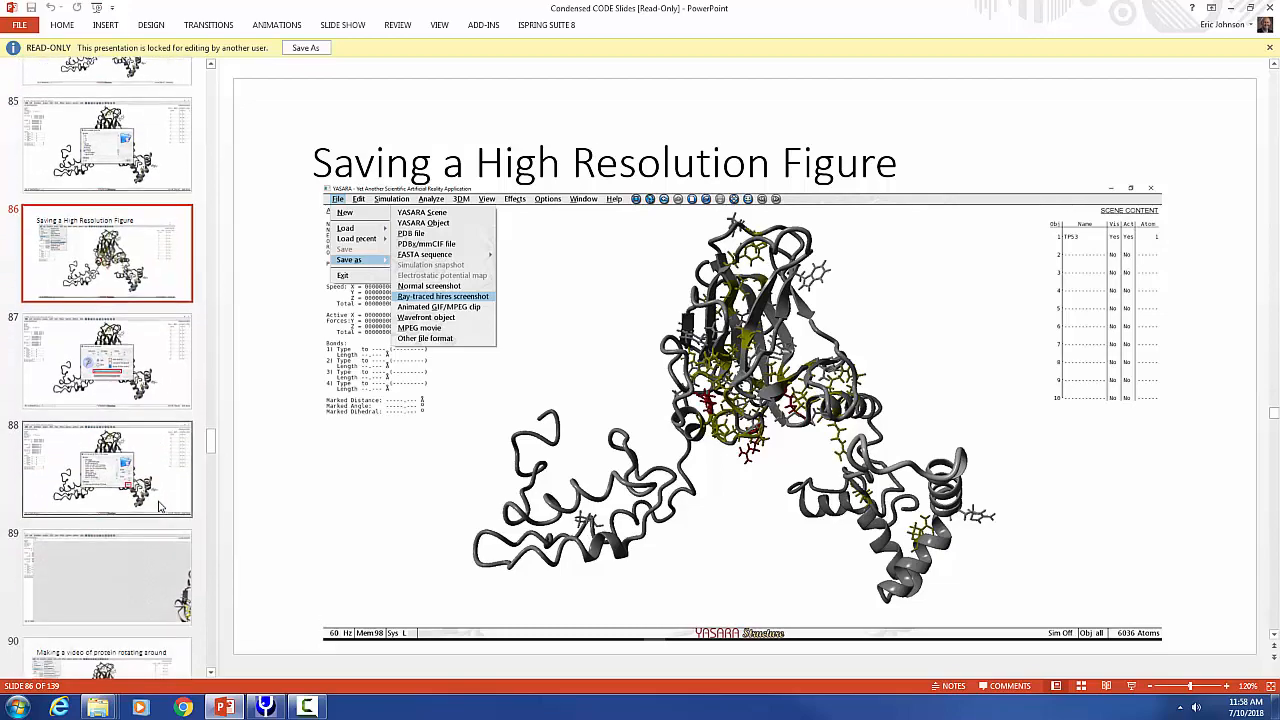
left_click(265, 707)
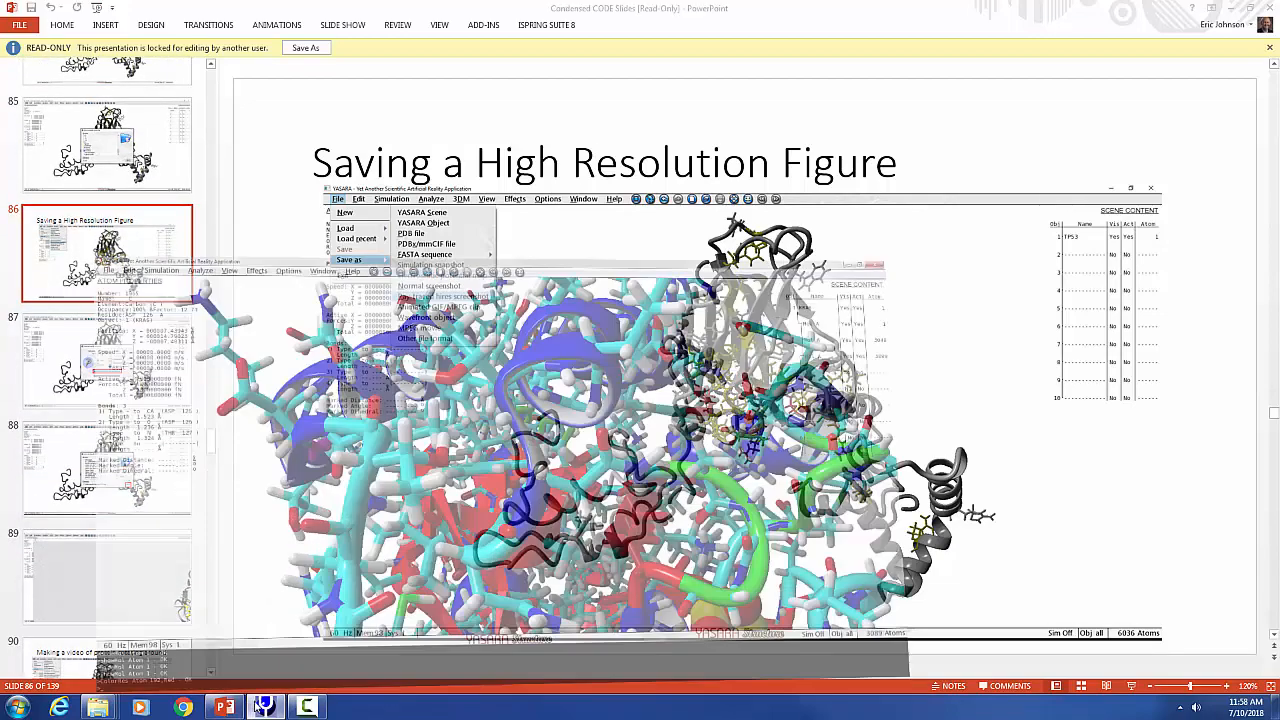
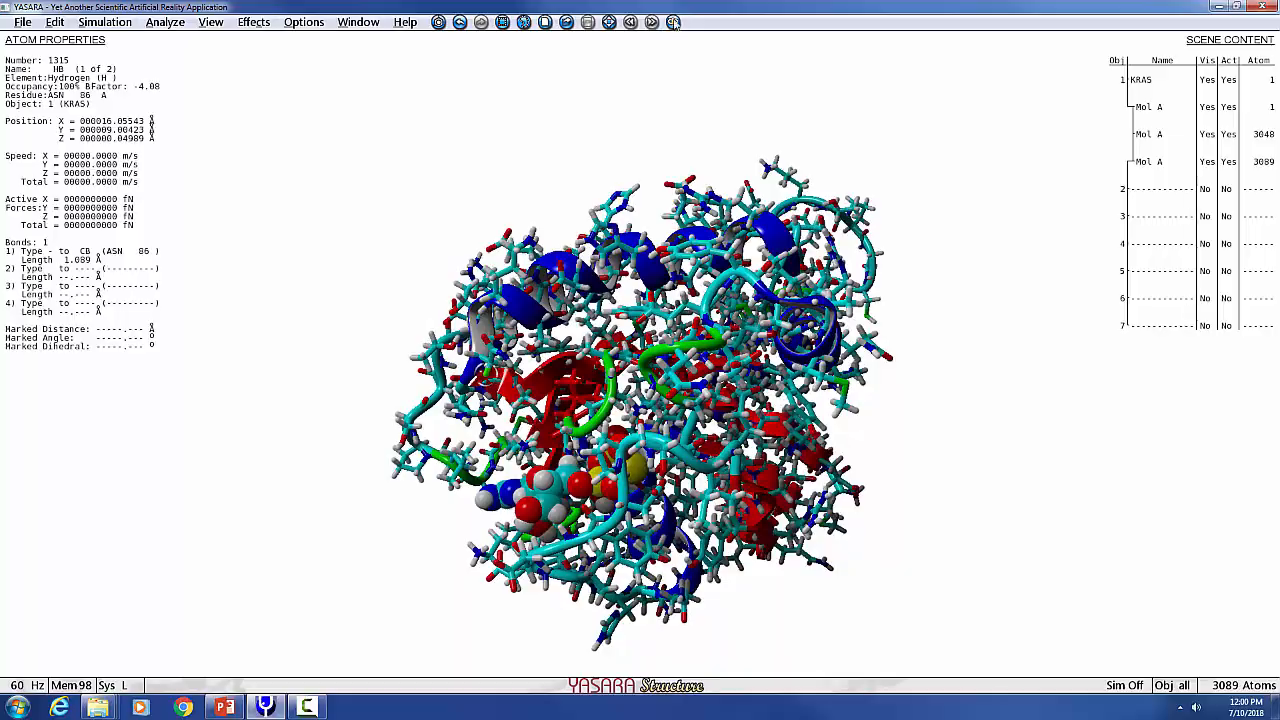
Start the molecule rotating and begin encoding an MPEG movie saved as test.mpg on the Desktop with default movie parameters.
left_click(674, 22)
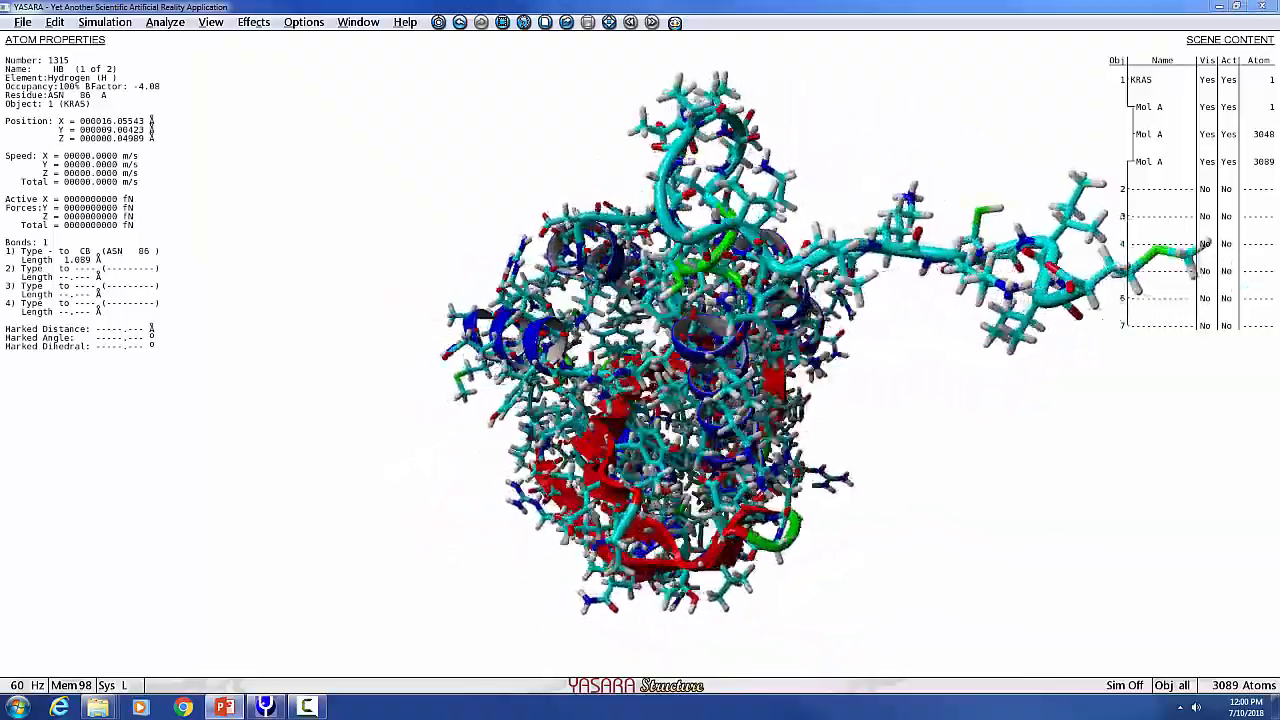
left_click(24, 22)
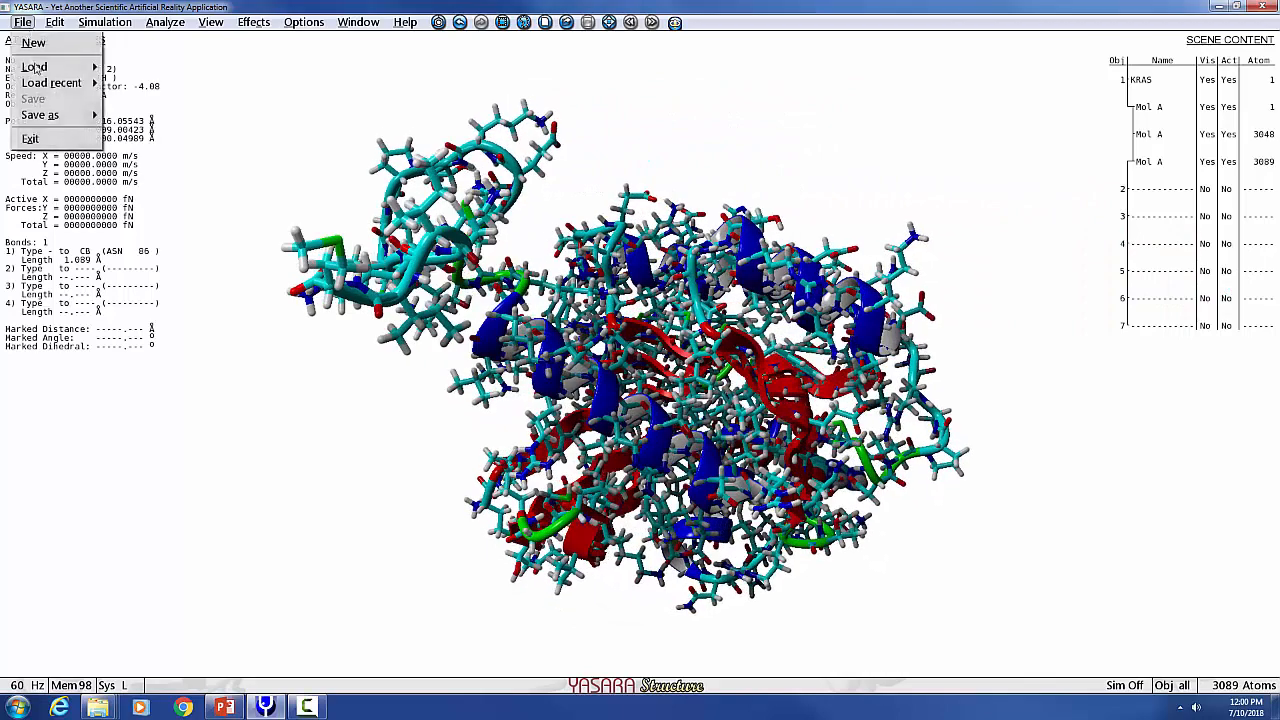
mouse_move(45, 114)
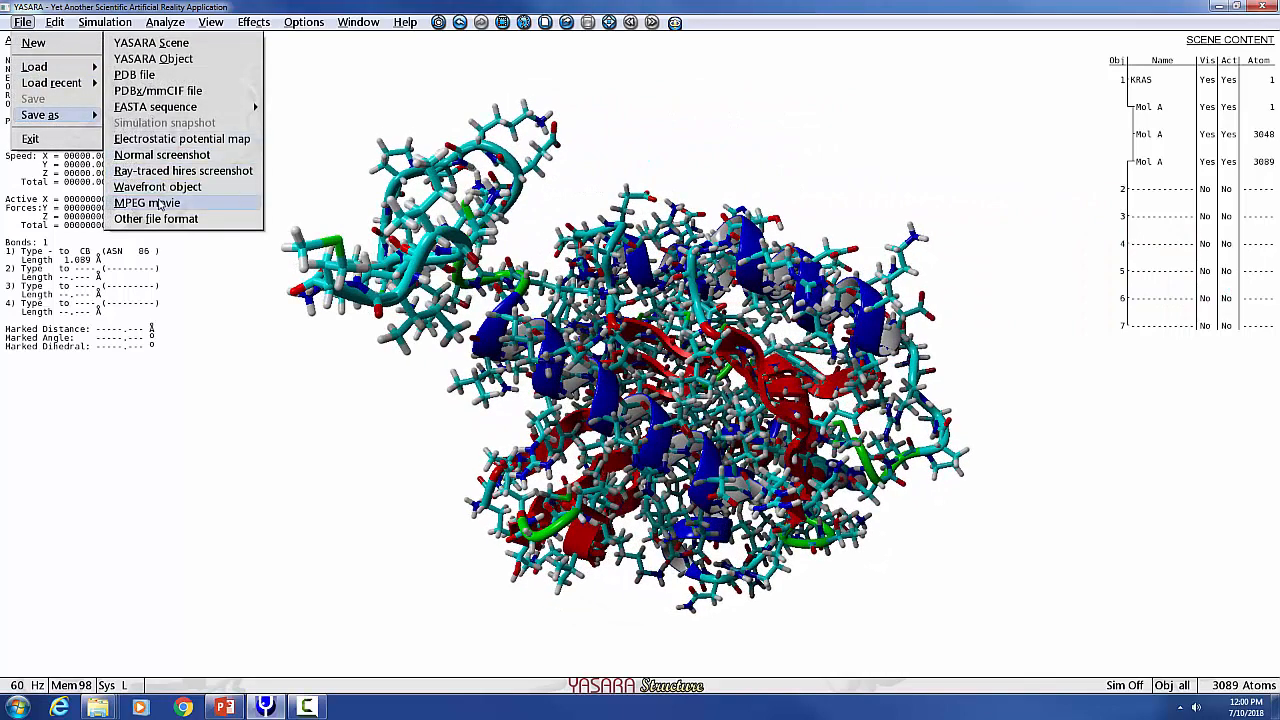
left_click(200, 201)
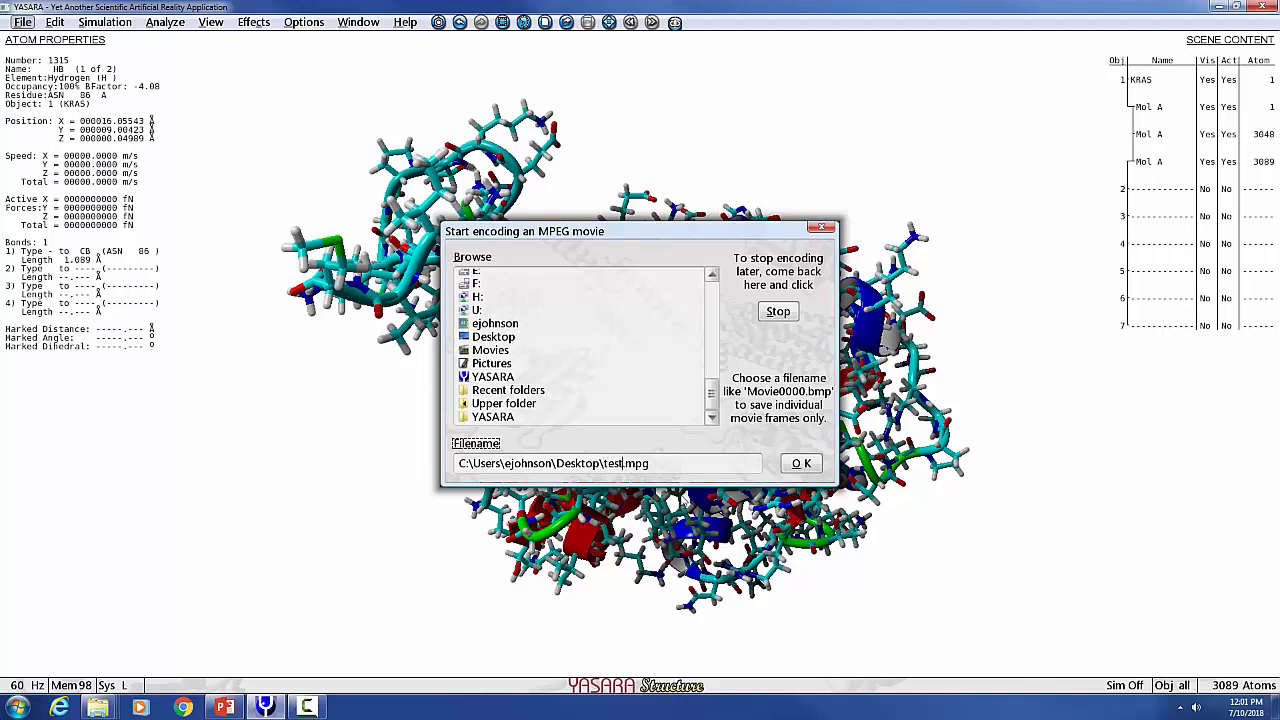
left_click(812, 468)
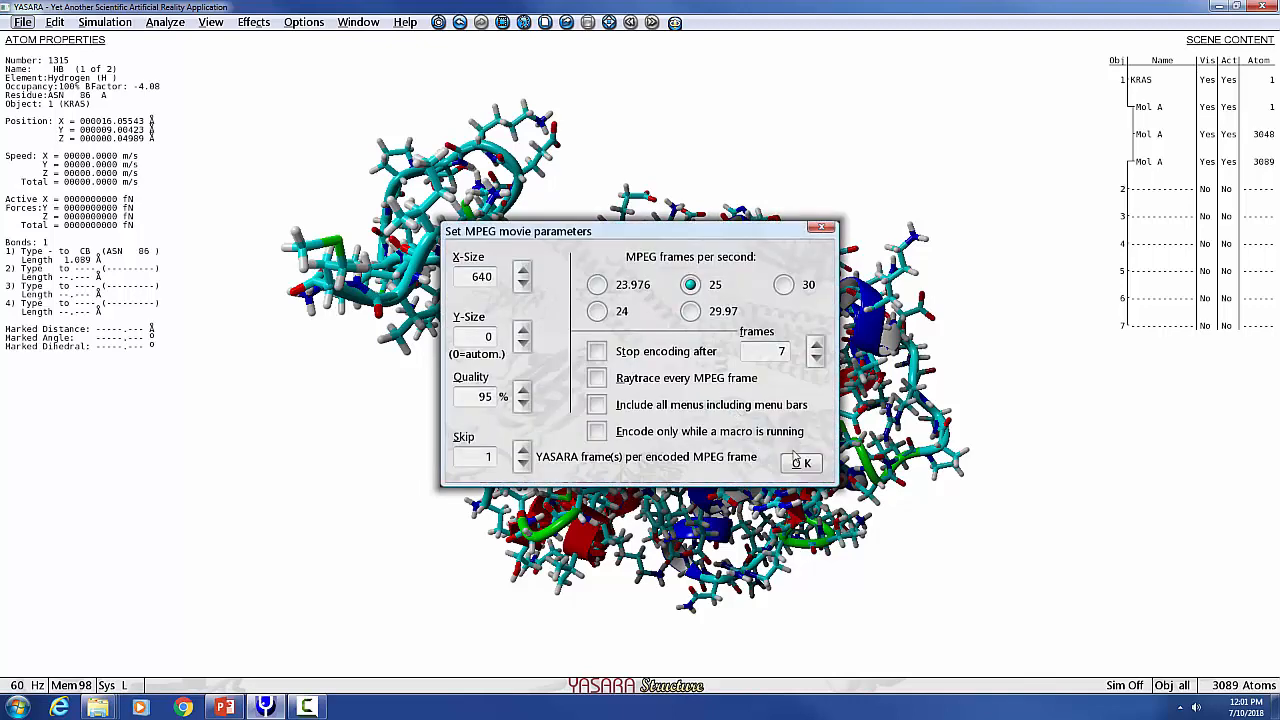
left_click(801, 463)
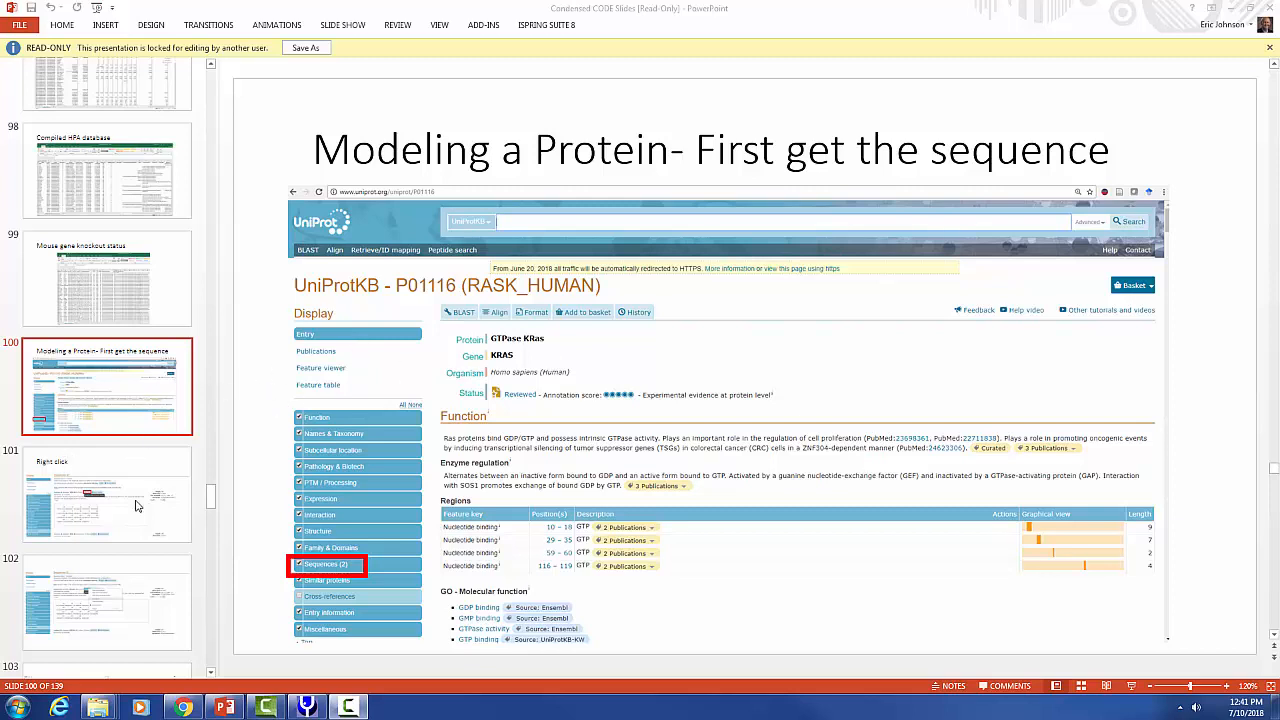
Browse the slides on getting the KRAS sequence from UniProt in FASTA format and starting homology modeling.
scroll(137, 505, "down", 3)
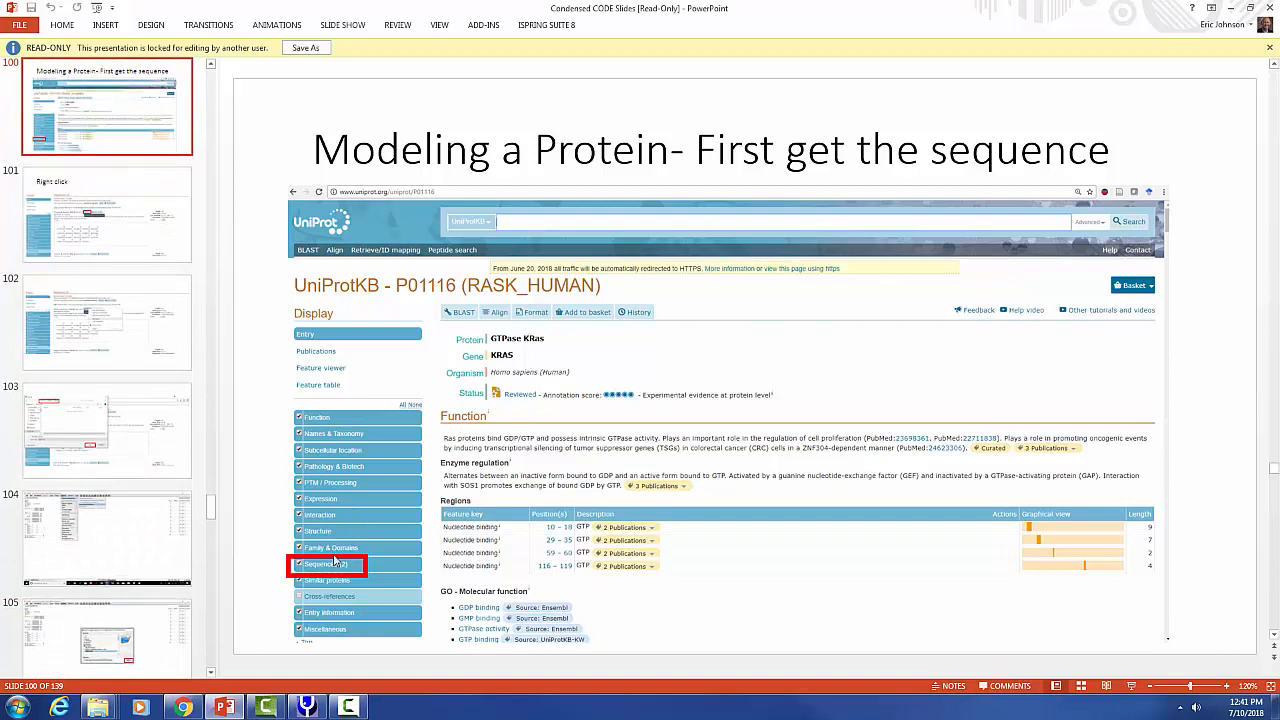
left_click(119, 245)
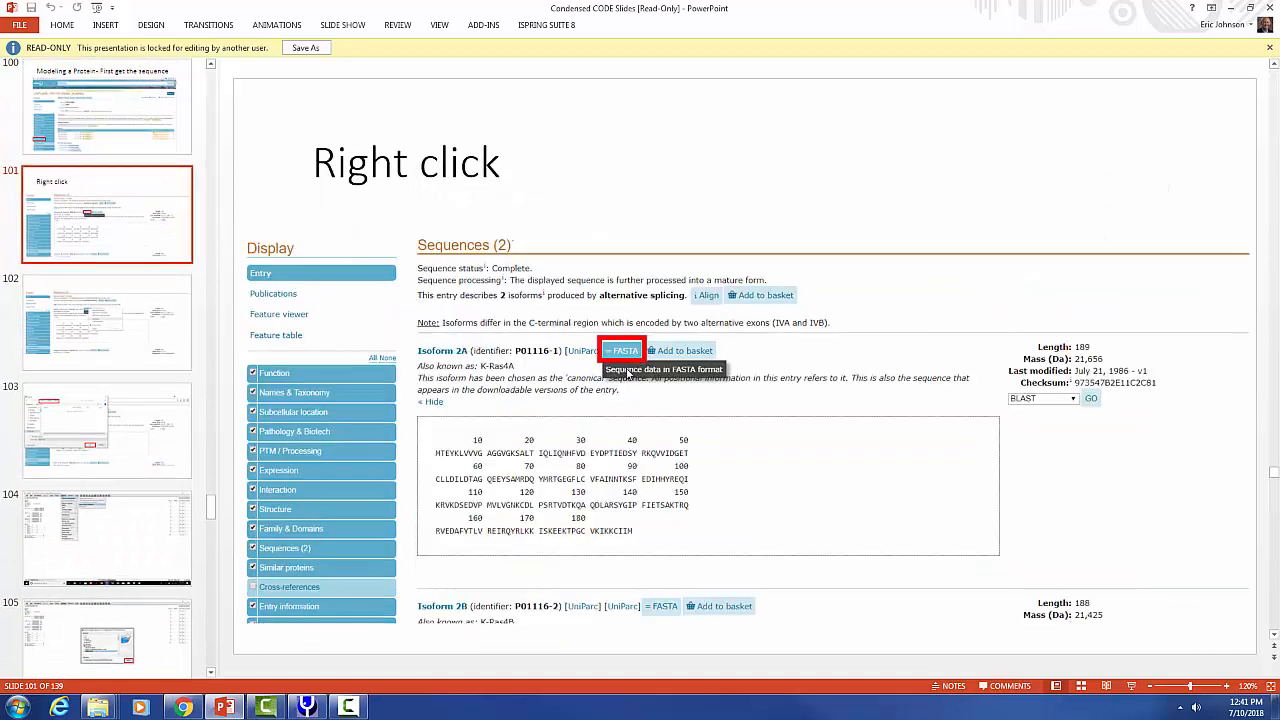
left_click(130, 337)
left_click(142, 461)
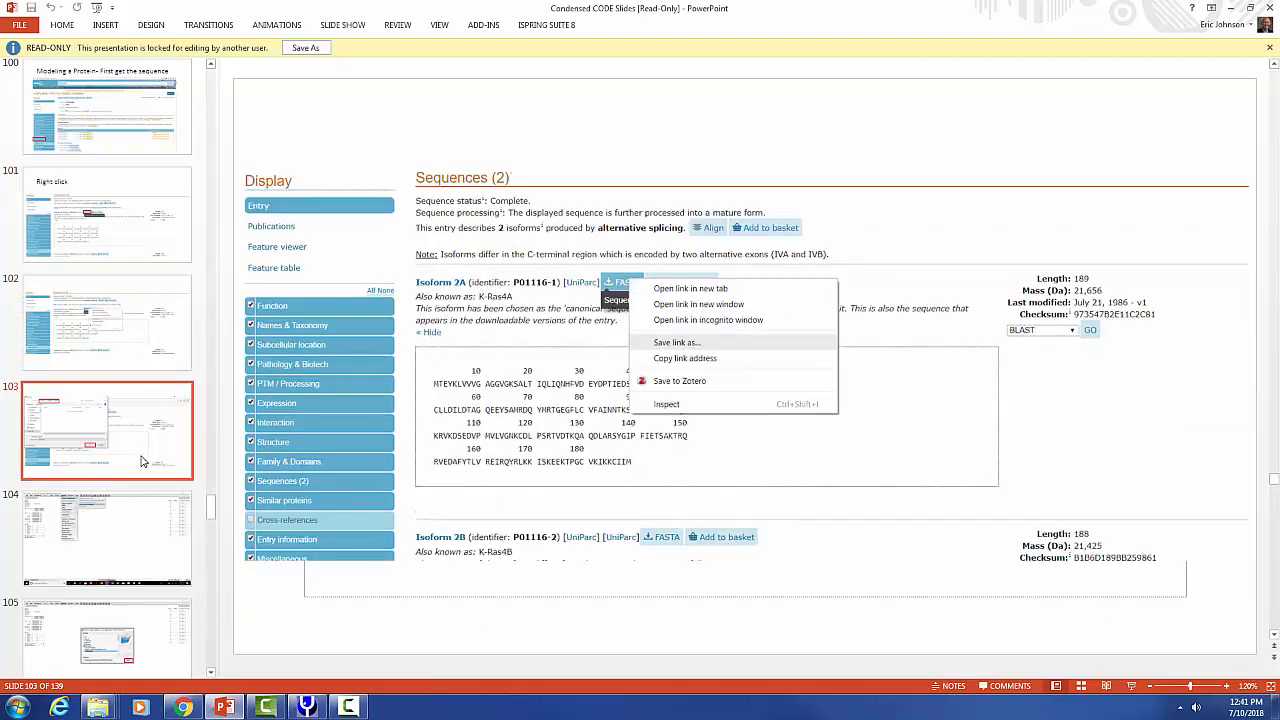
left_click(142, 535)
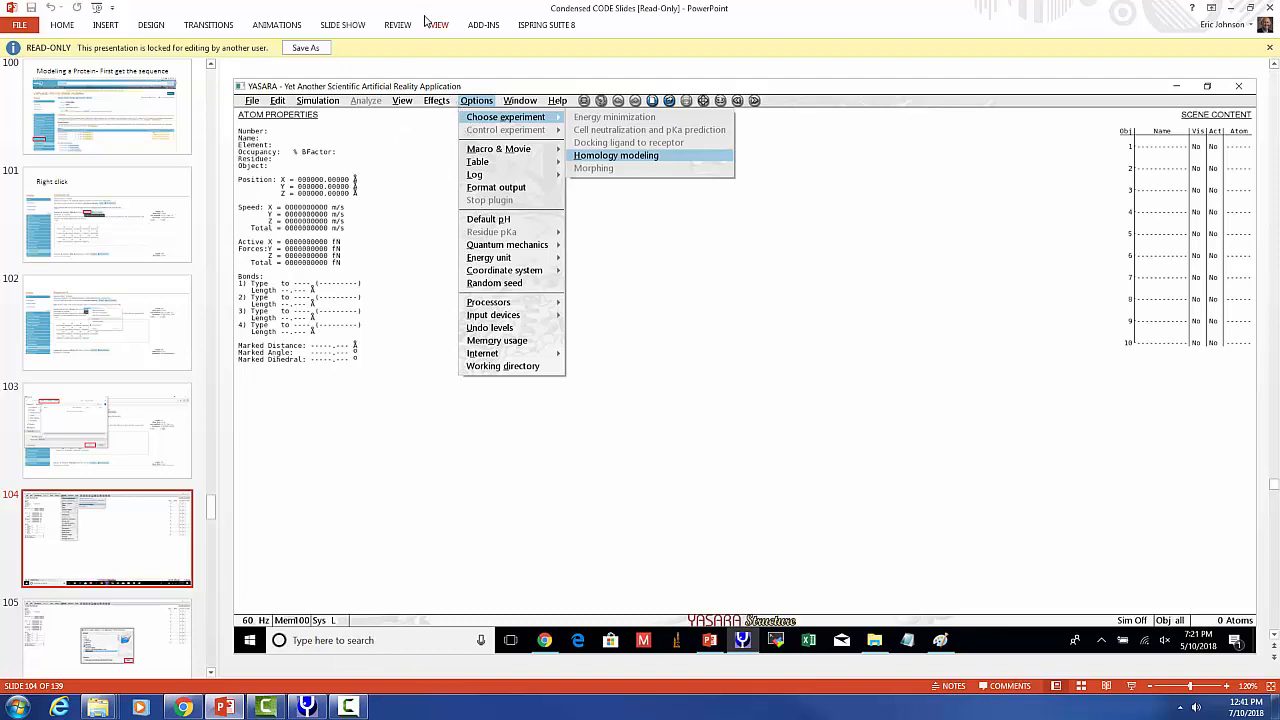
Start a Homology modeling experiment and choose P36897.fasta on the Desktop as the target sequence.
left_click(304, 22)
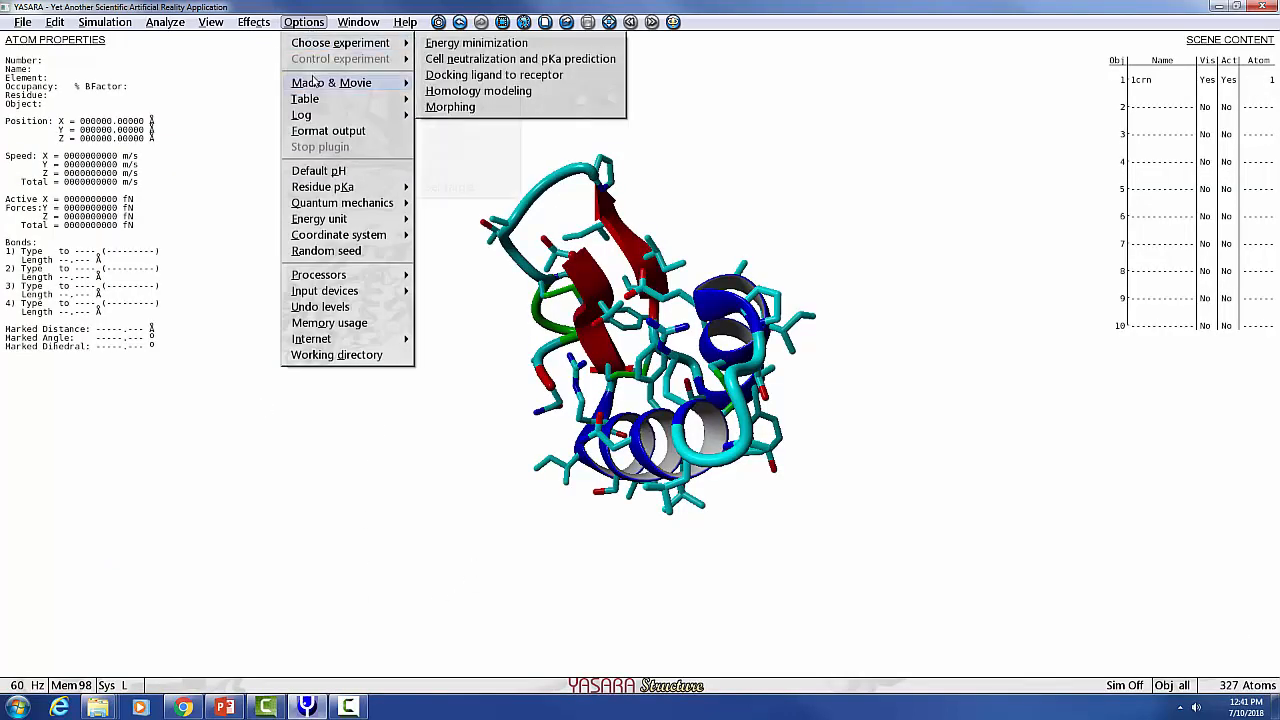
mouse_move(327, 45)
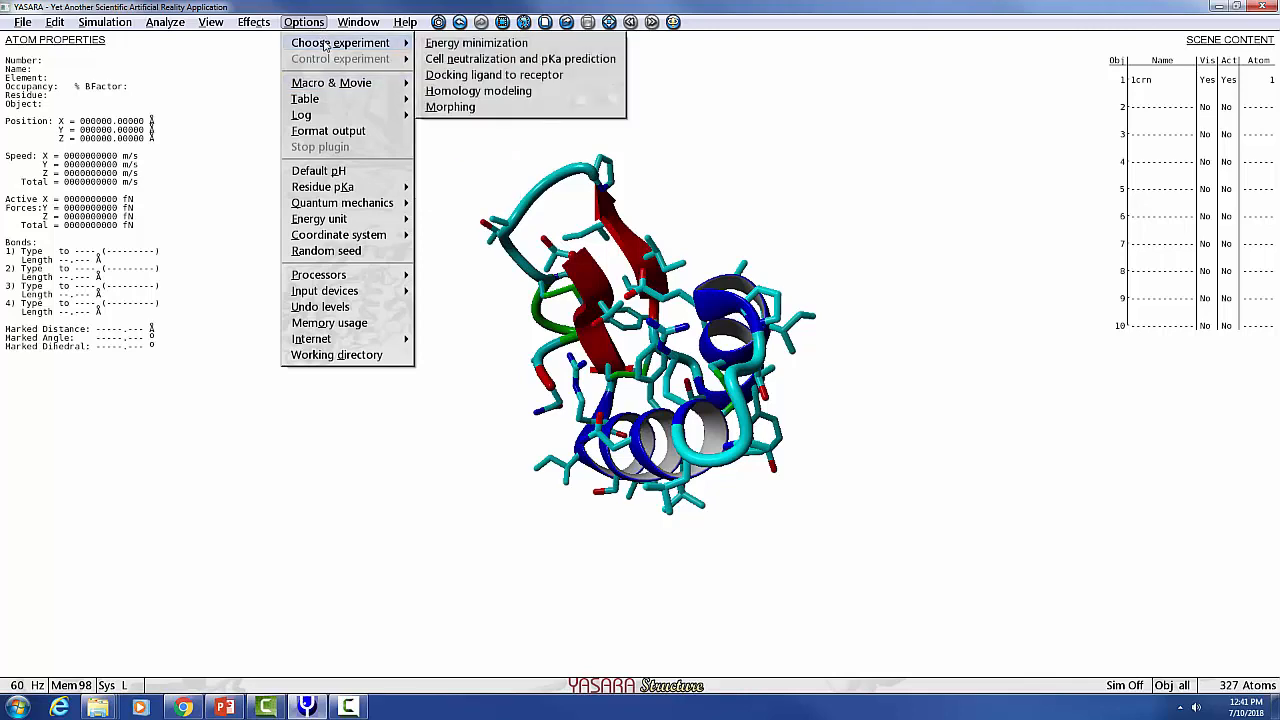
left_click(510, 93)
left_click(726, 393)
mouse_move(726, 393)
left_mouse_down()
mouse_move(726, 380)
mouse_move(727, 405)
left_mouse_up()
left_click(505, 350)
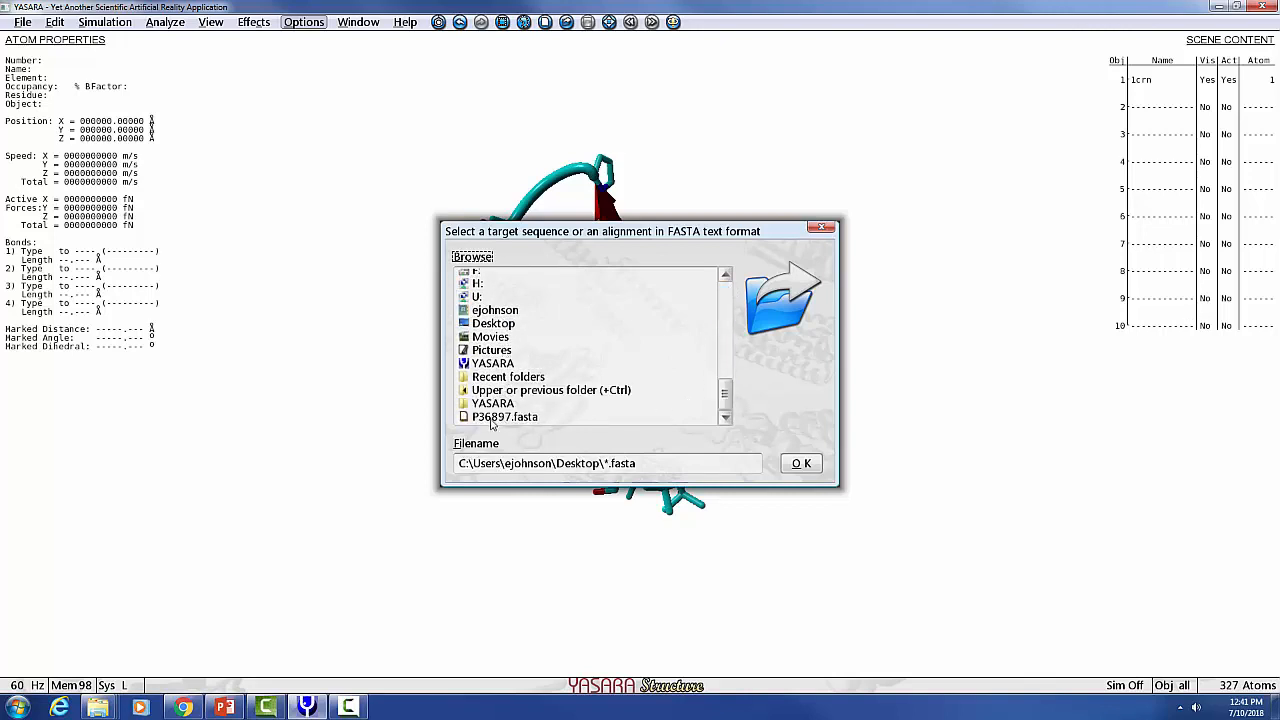
left_click(491, 419)
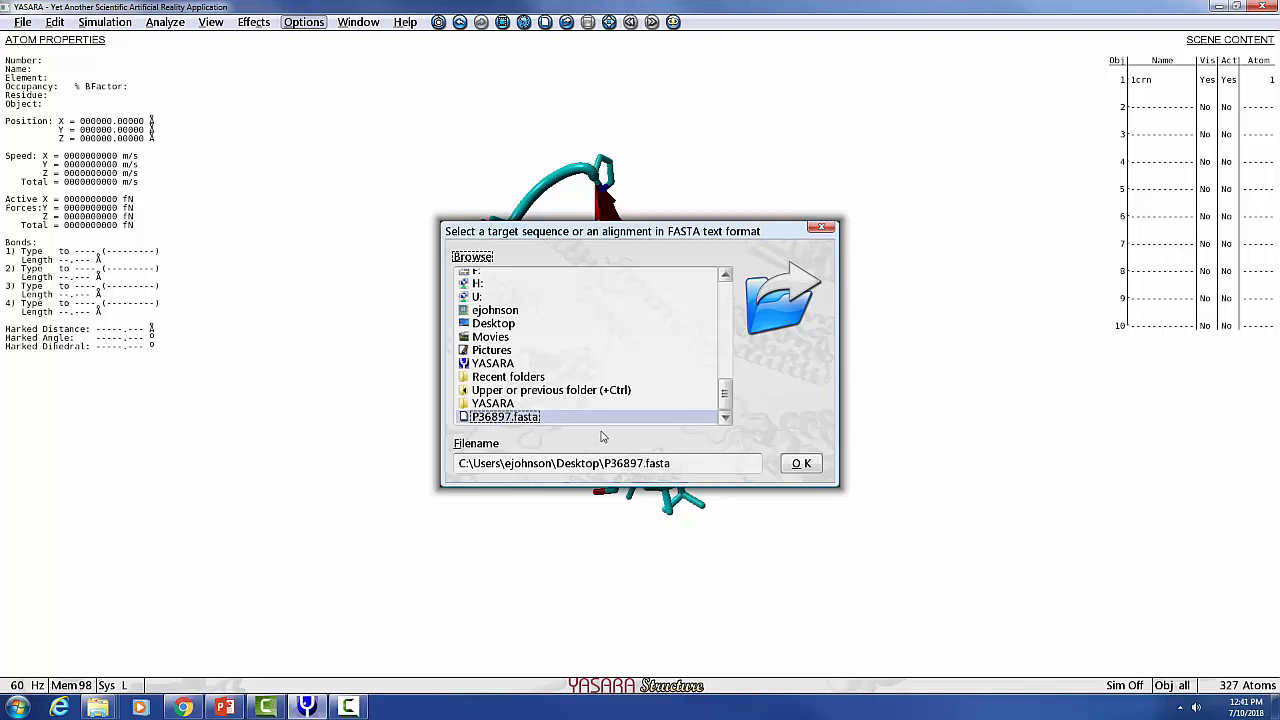
left_click(801, 465)
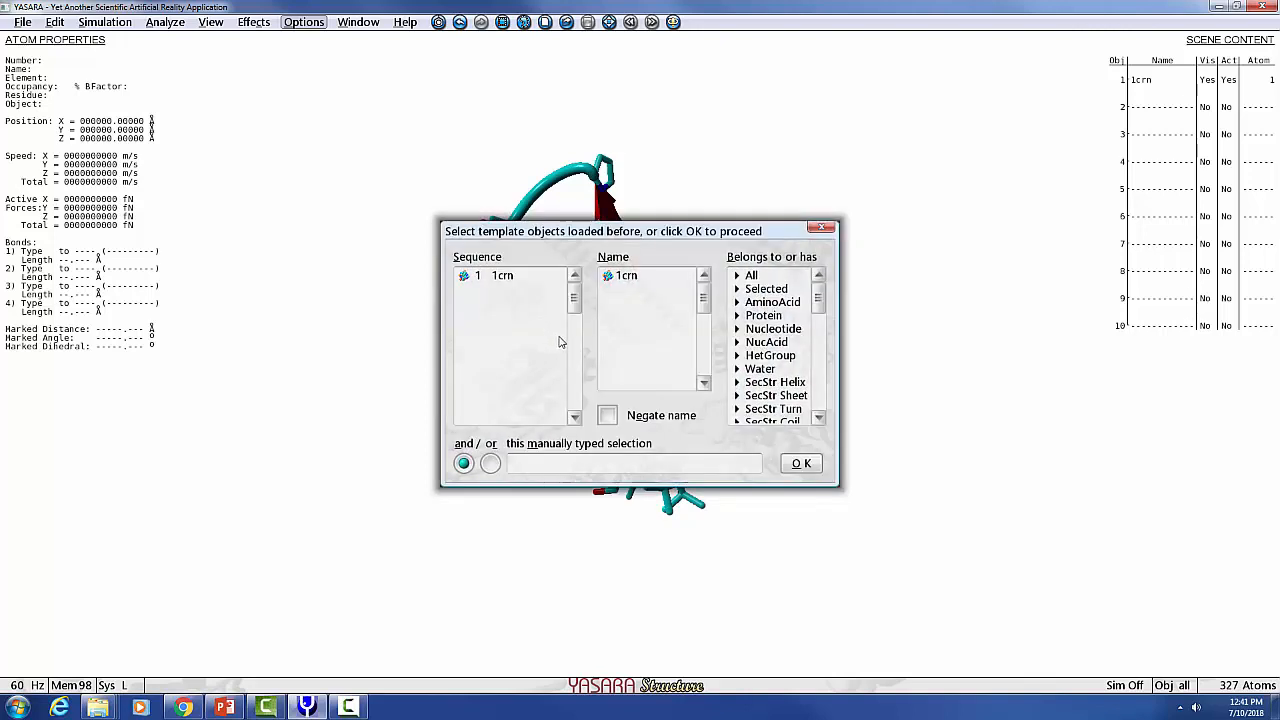
Select the loaded 1crn object as the template and keep YourModel as the result filename prefix.
left_click(516, 275)
left_click(645, 277)
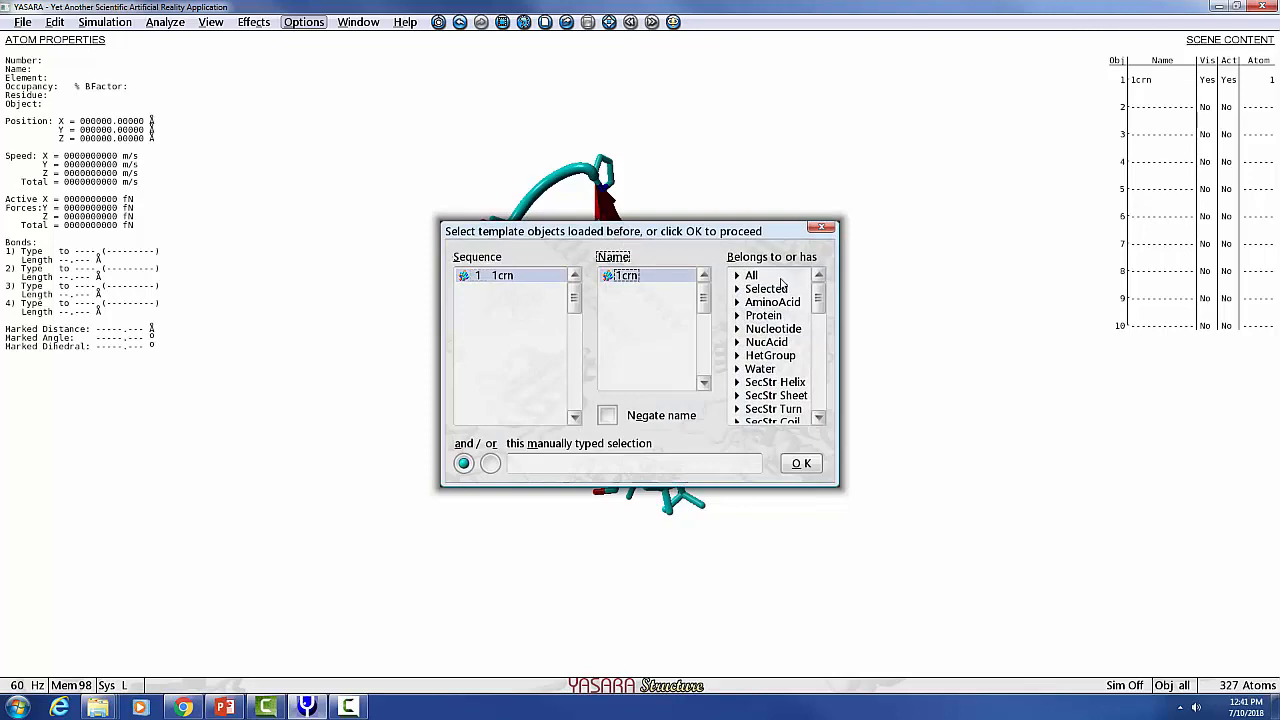
left_click(782, 278)
left_click(801, 465)
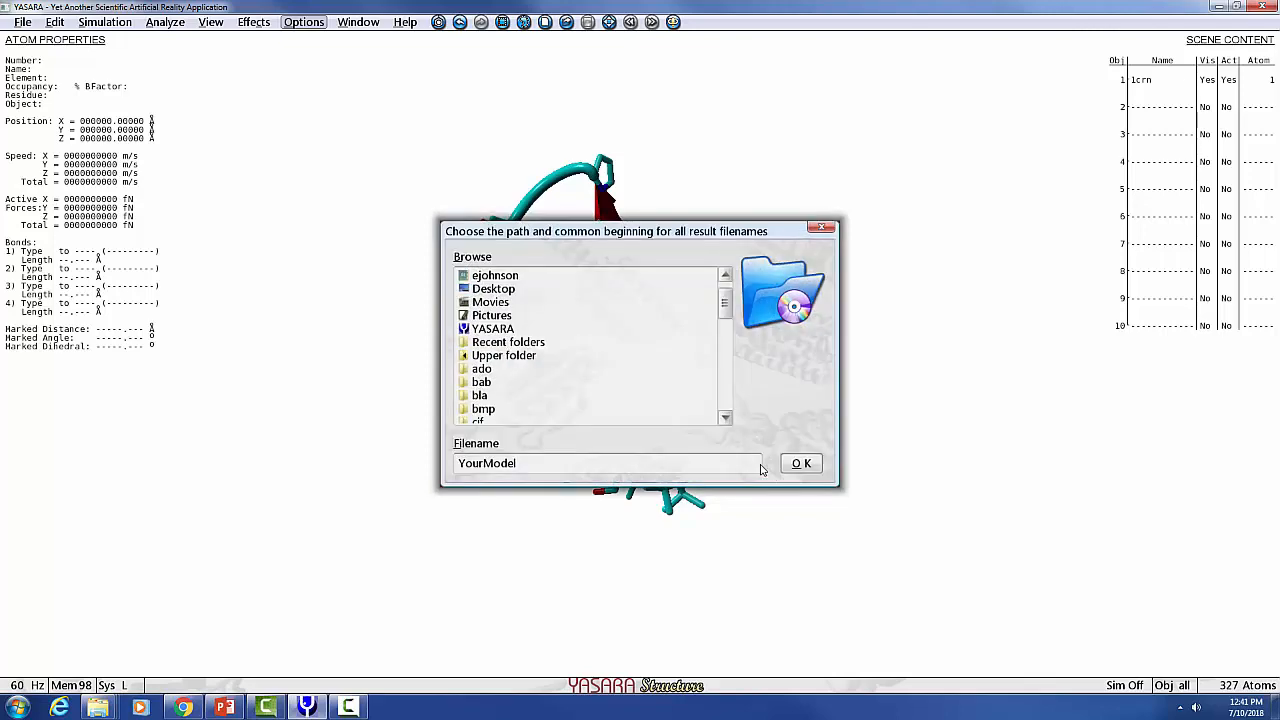
left_click(801, 464)
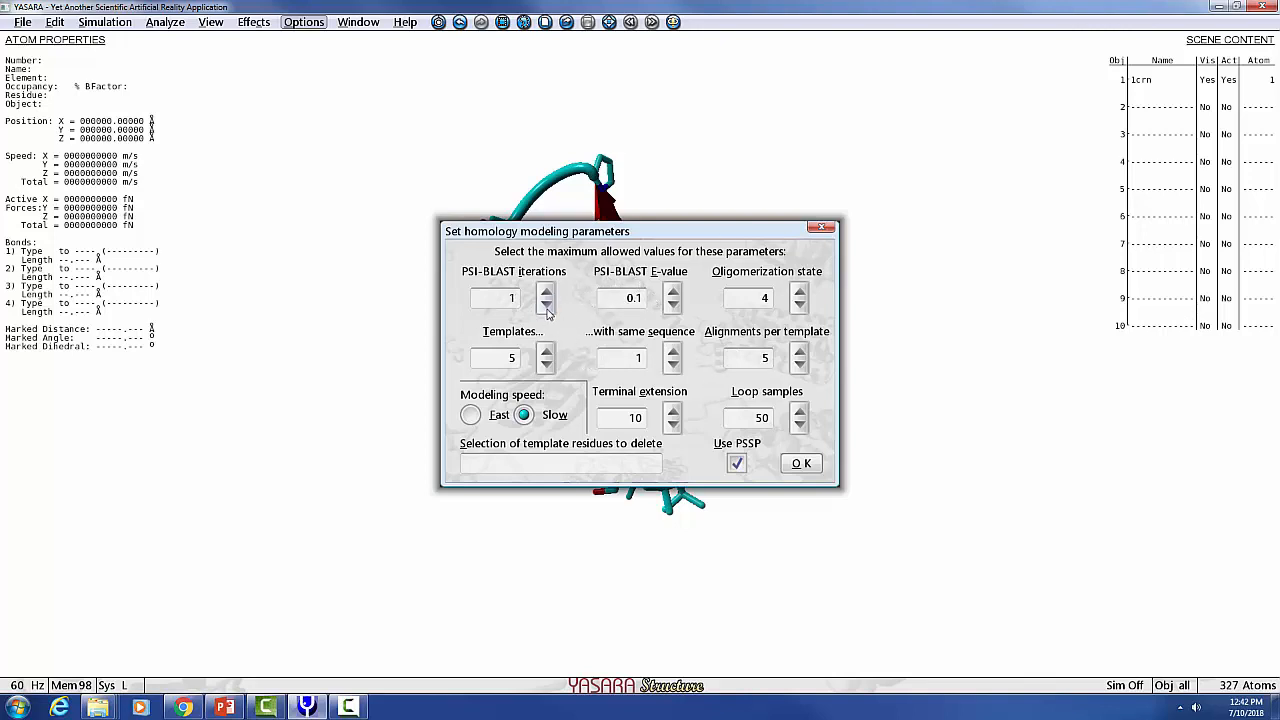
Lower the maximum number of templates, launch the homology modeling run, and abort it during PSI-BLAST.
left_click(547, 366)
left_click(801, 465)
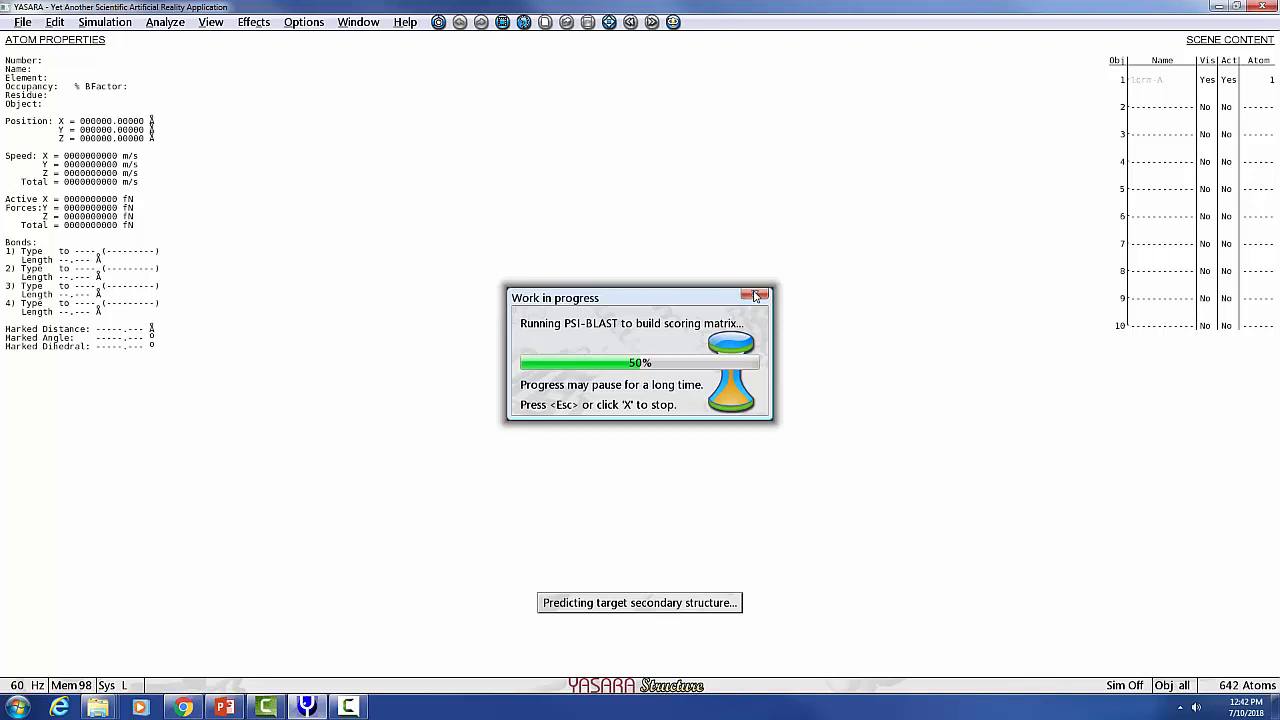
left_click(756, 296)
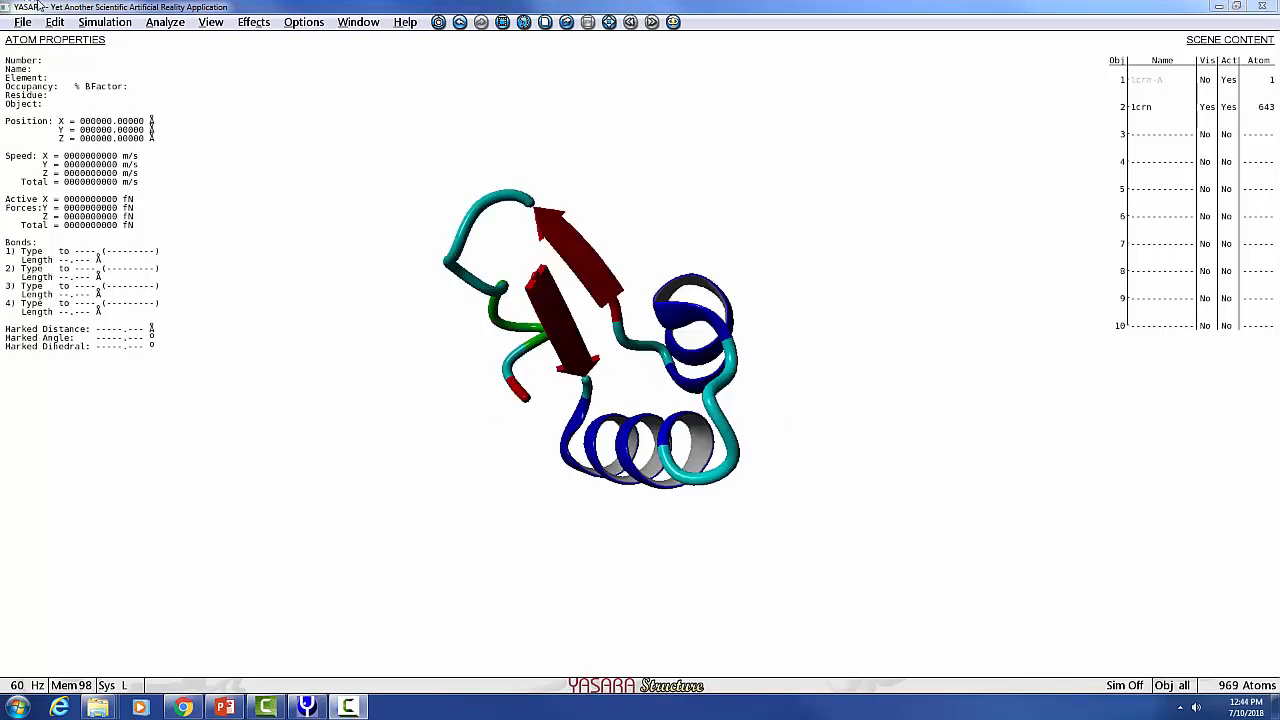
left_click(24, 22)
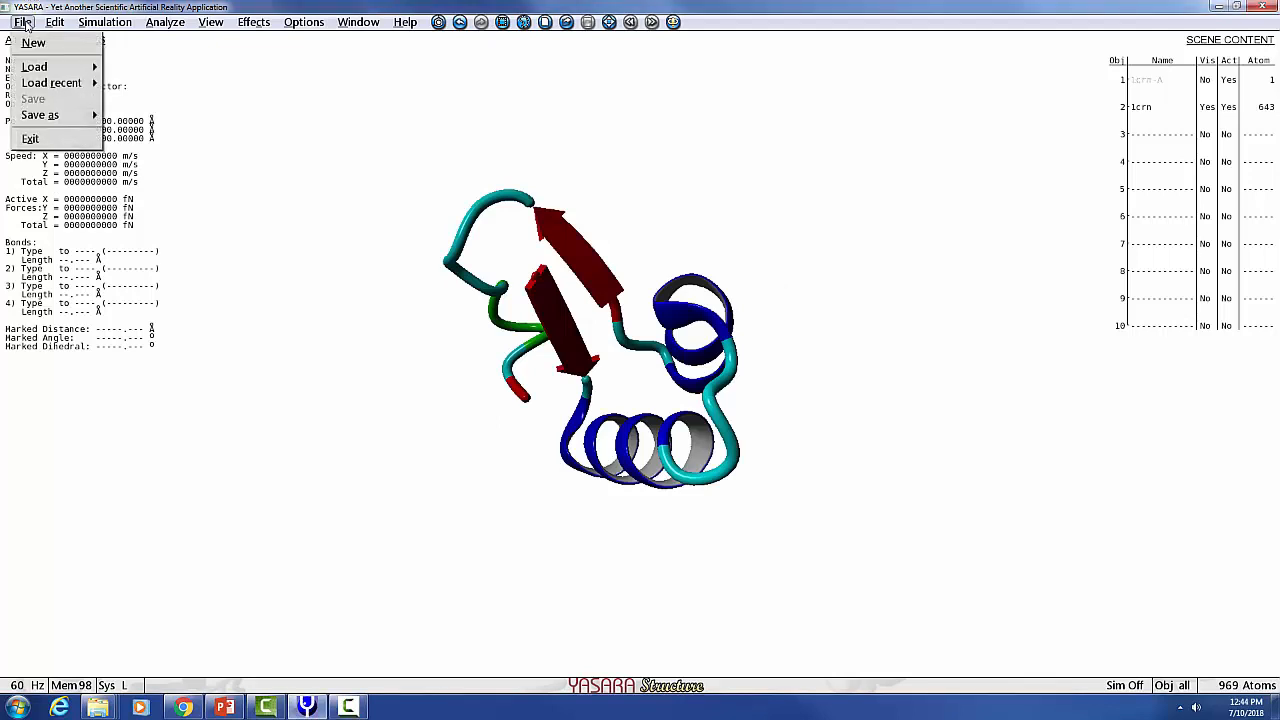
mouse_move(42, 114)
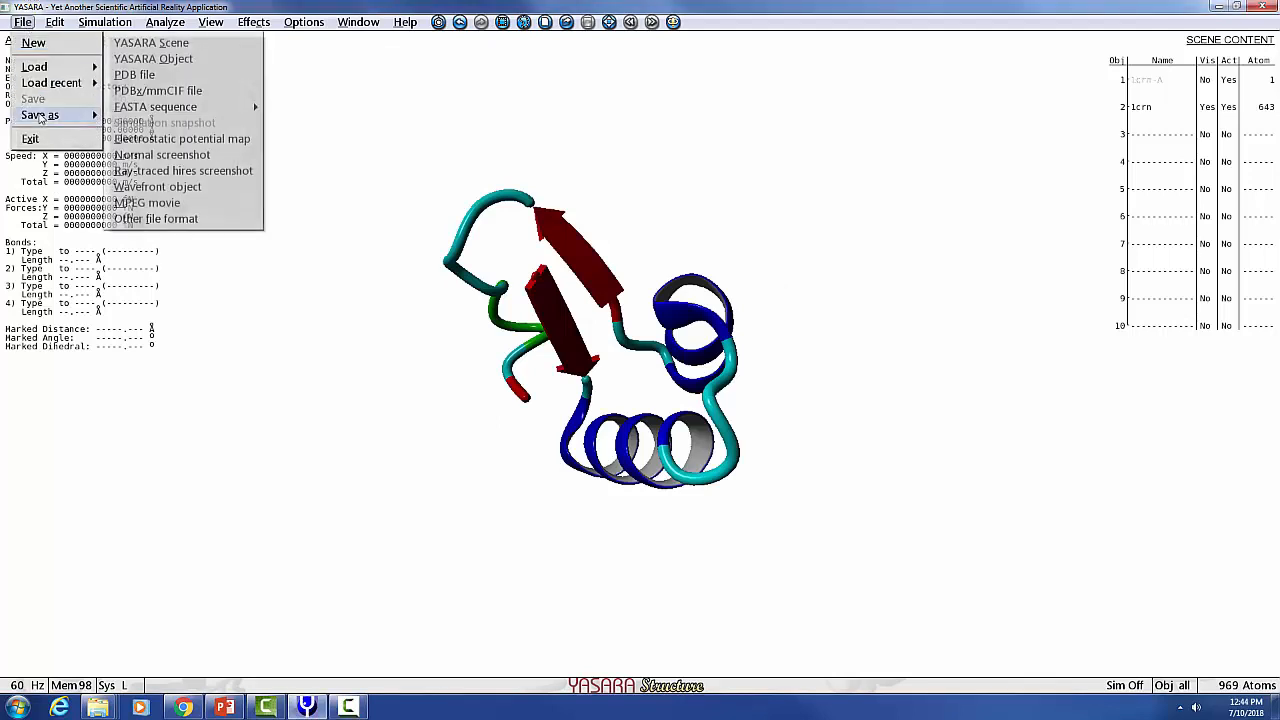
left_click(135, 75)
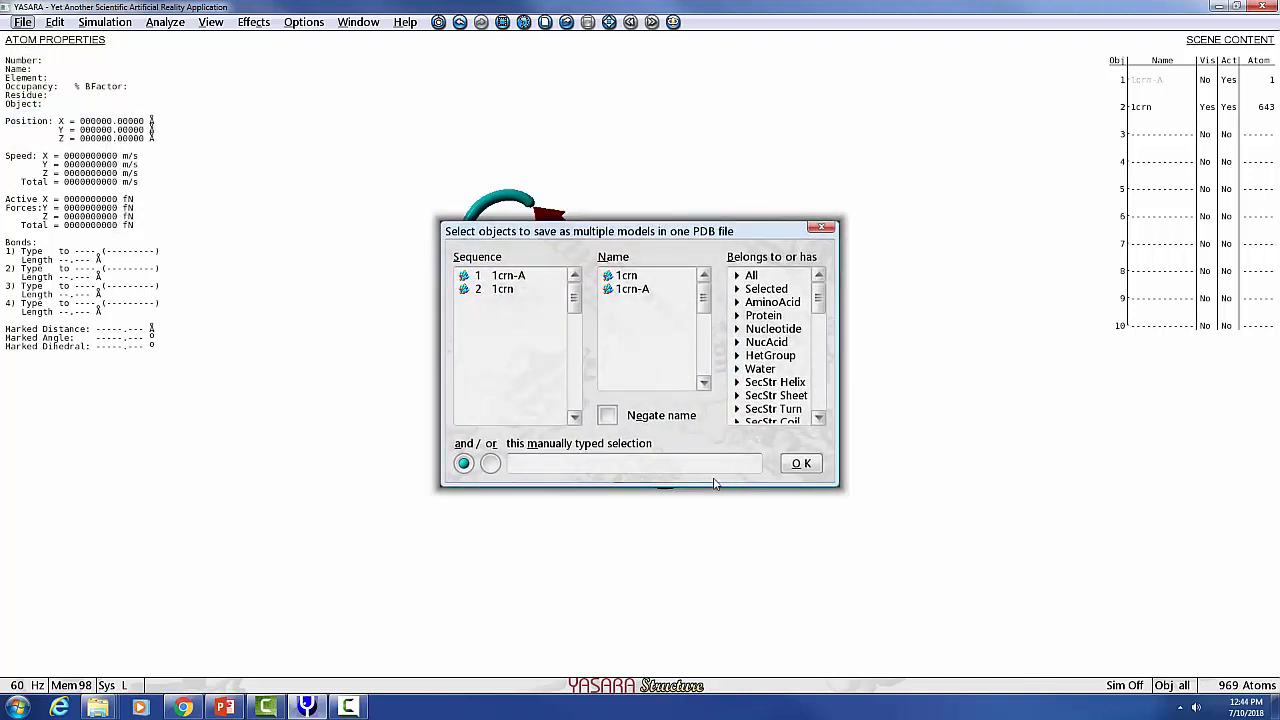
left_click(801, 464)
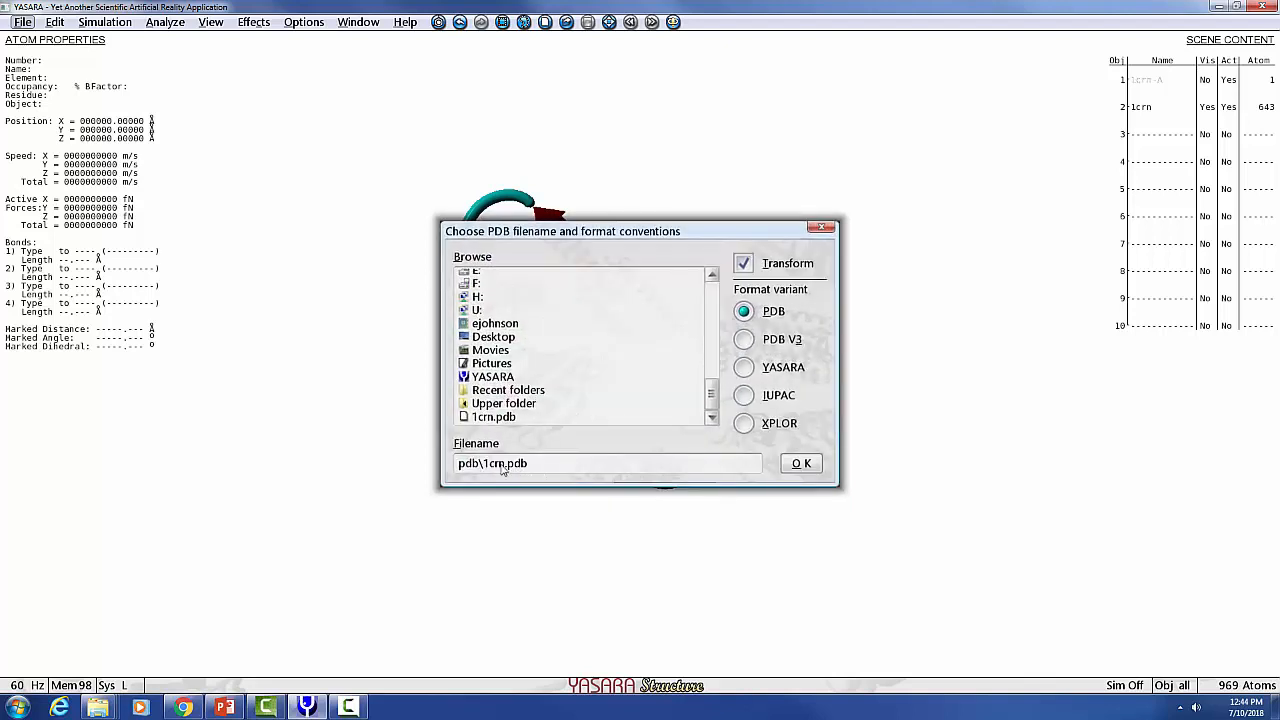
left_click(829, 229)
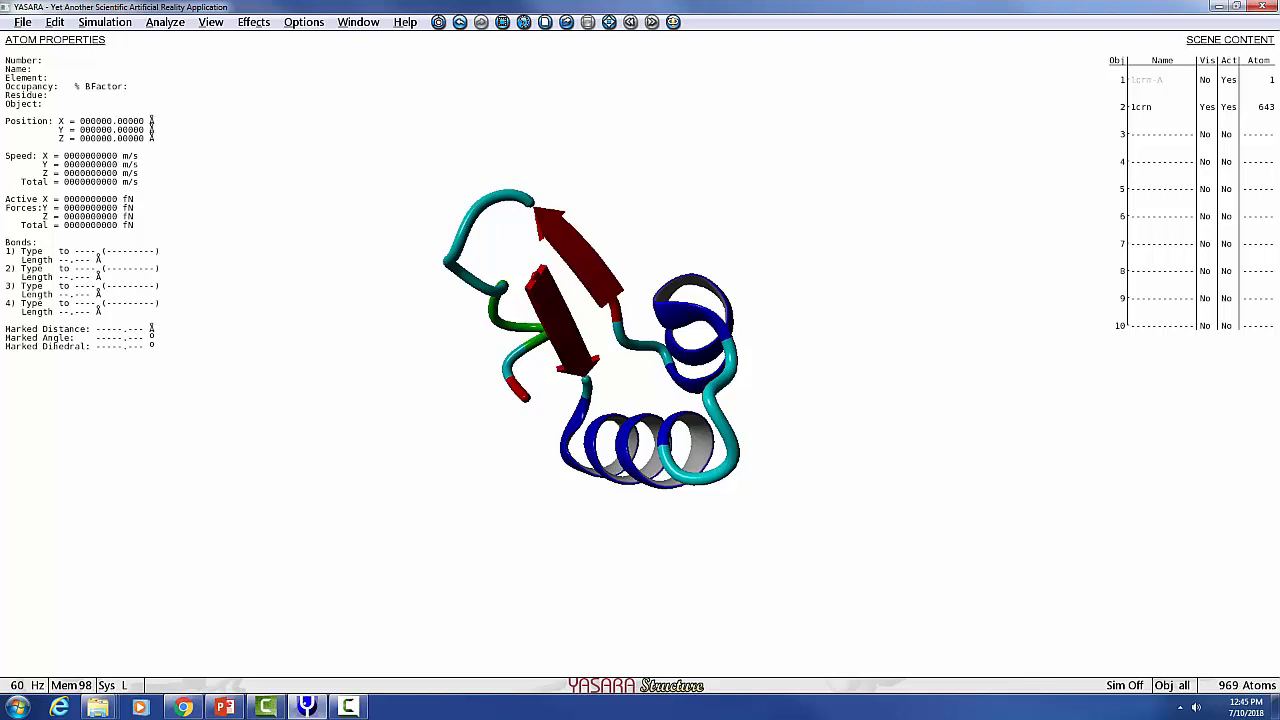
Switch to the PowerPoint presentation and browse the slides on the homology modeling report and submitting to I-TASSER.
left_click_drag(1279, 106, 631, 125)
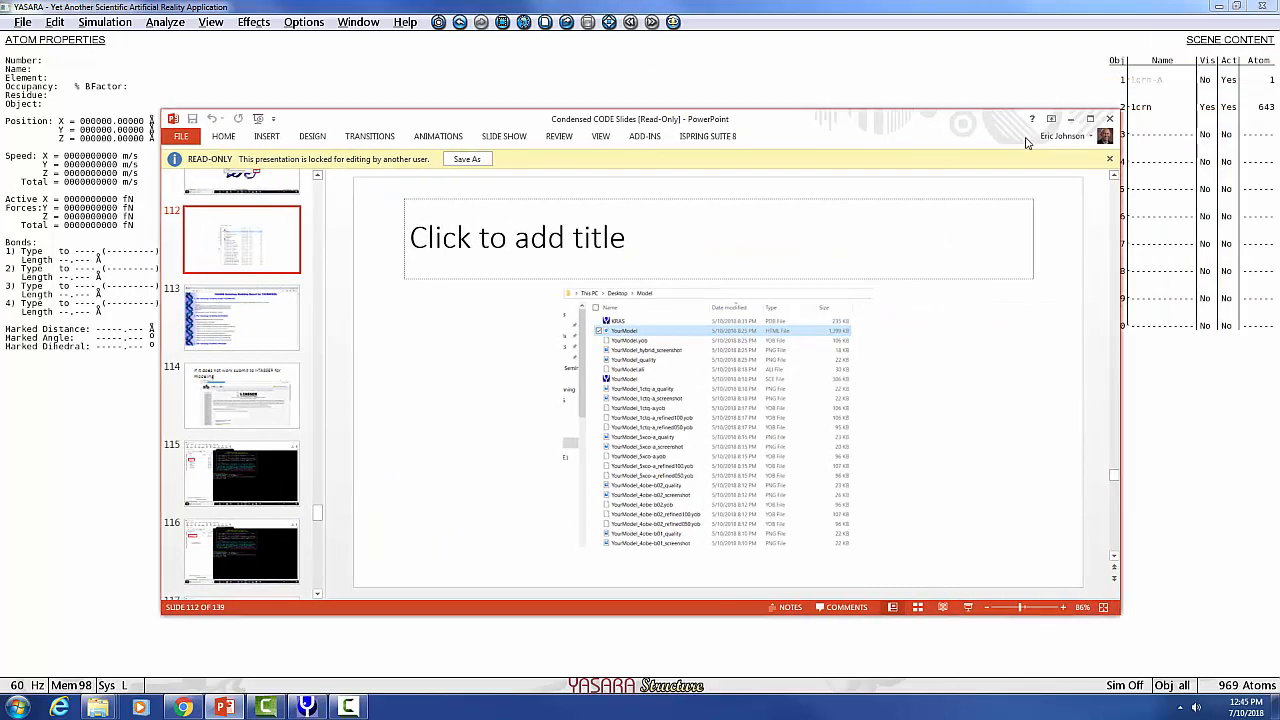
left_click(1089, 119)
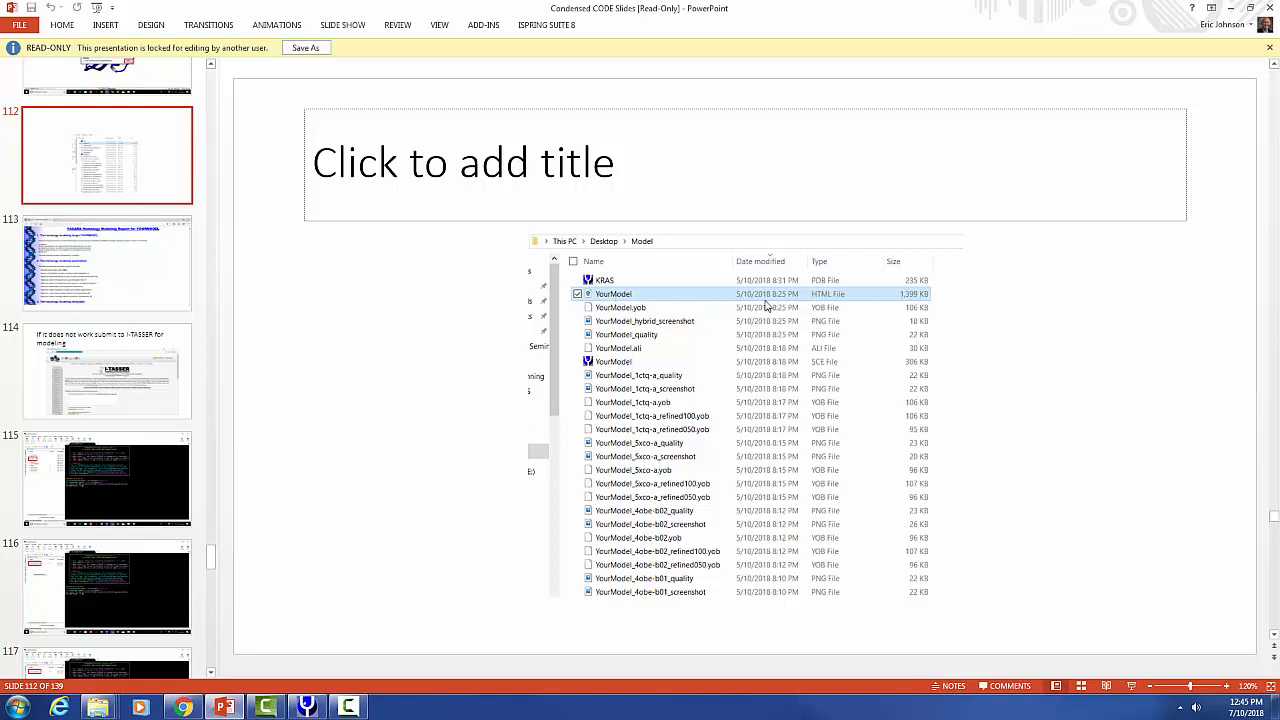
left_click(108, 274)
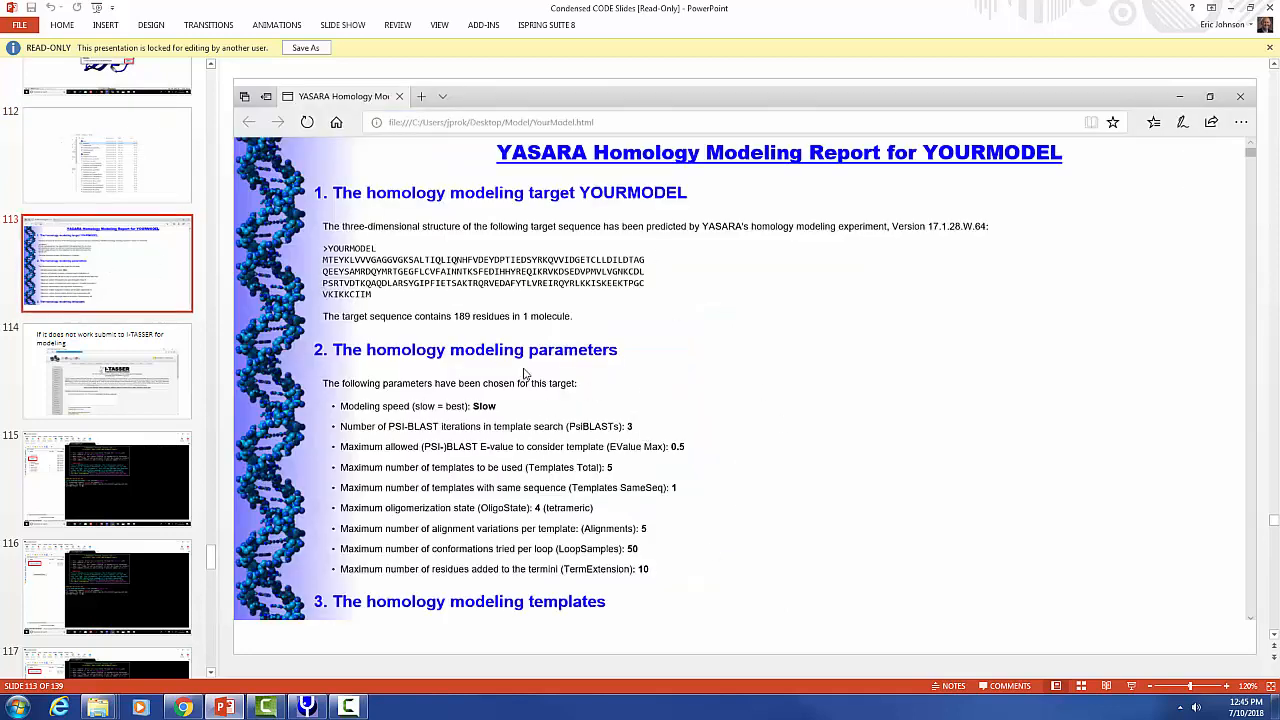
key("Down")
key("Up")
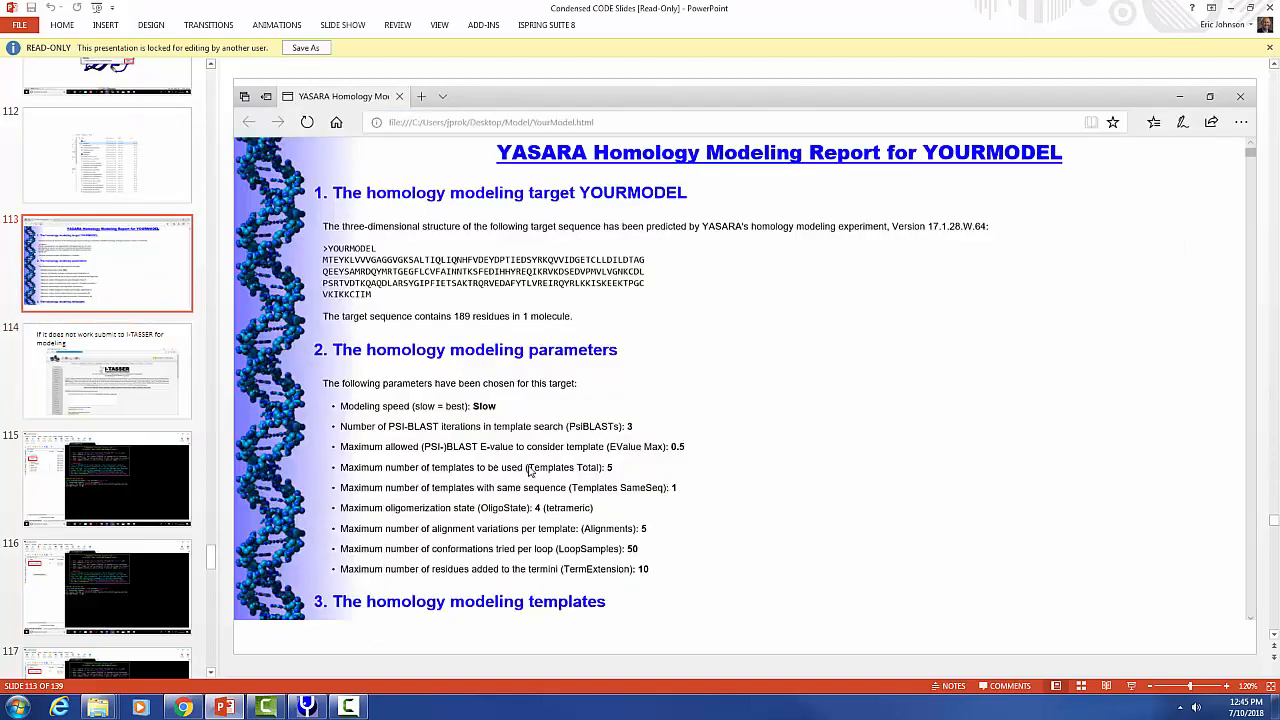
left_click(165, 397)
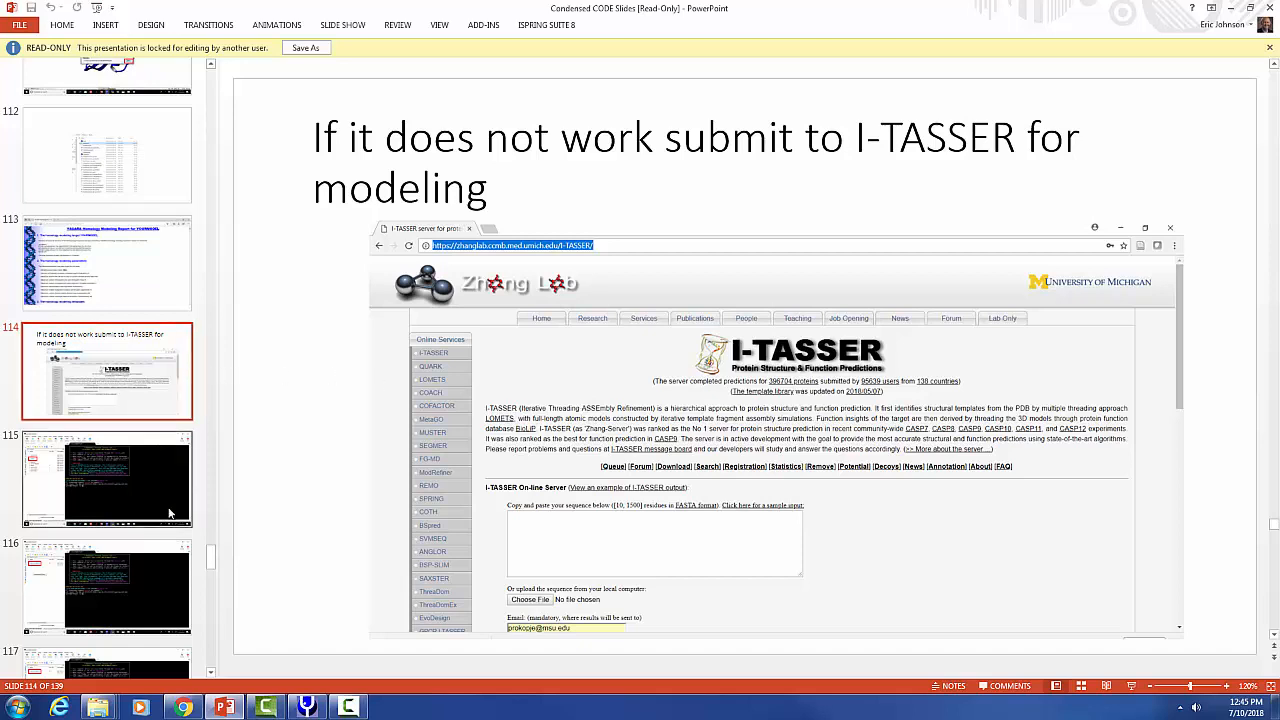
left_click_drag(211, 557, 211, 558)
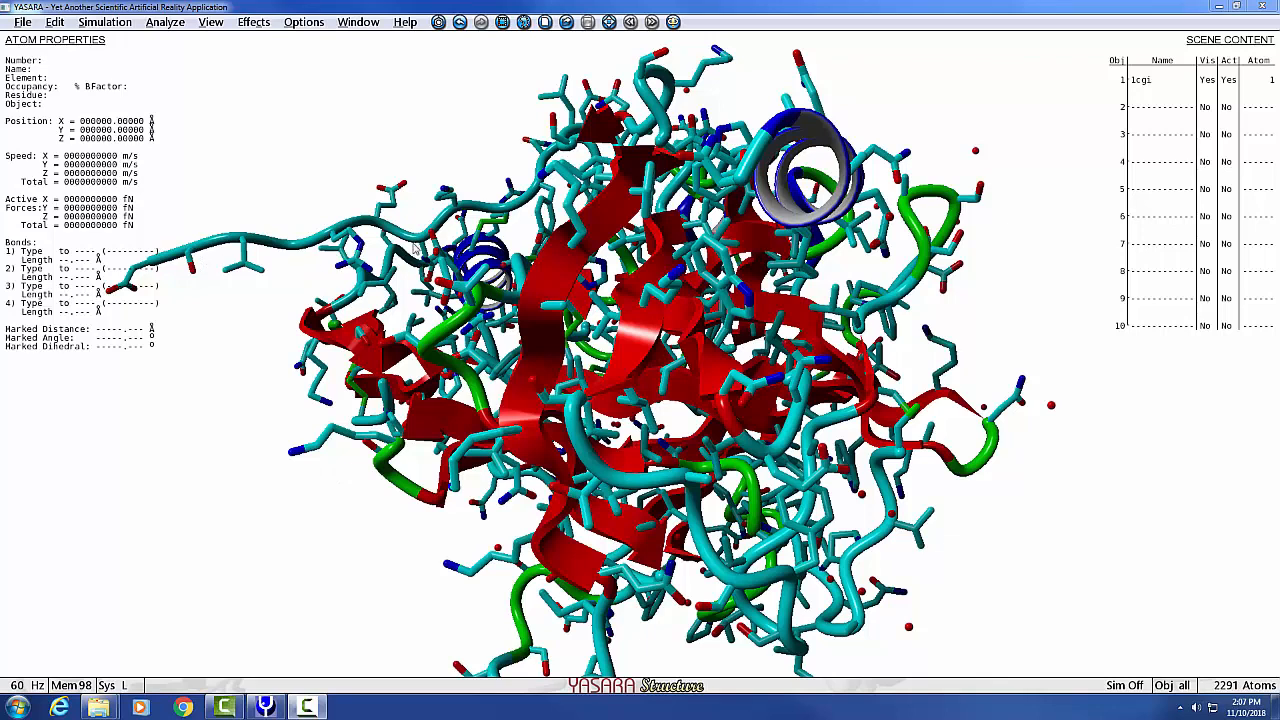
Set the molecular dynamics force field to YASARA with its default parameters.
left_click(104, 22)
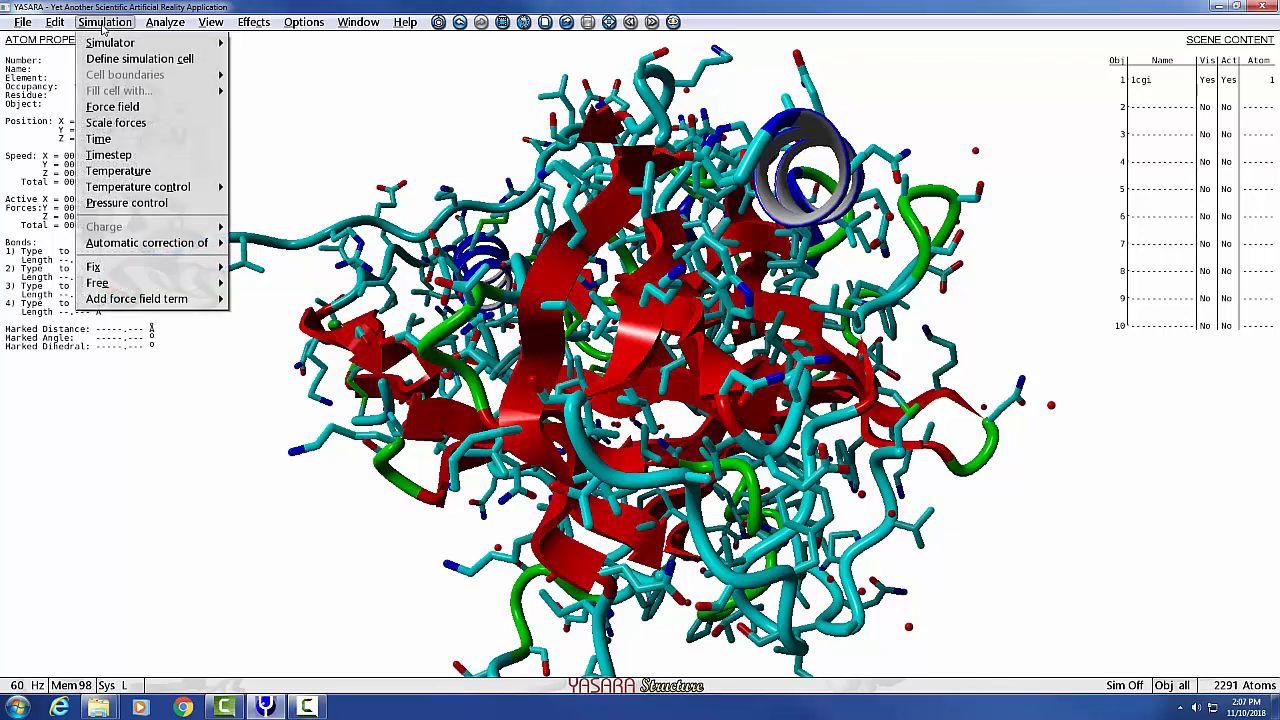
left_click(113, 107)
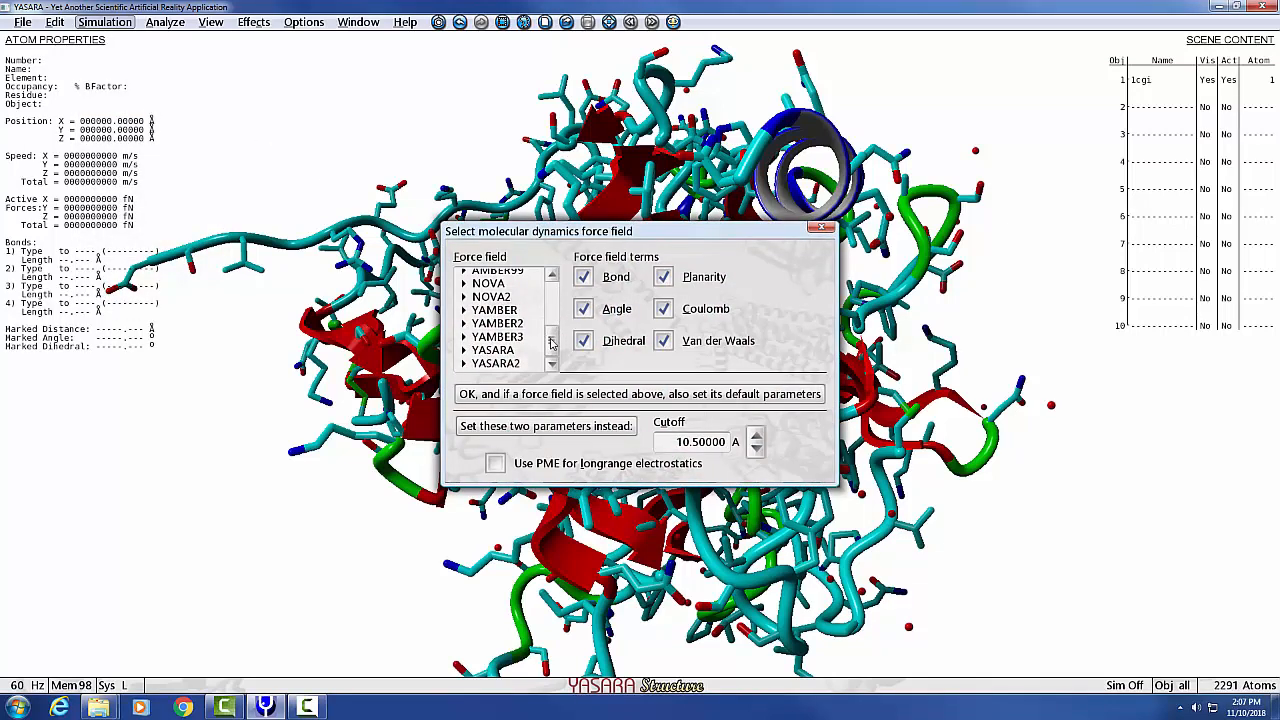
left_click(517, 354)
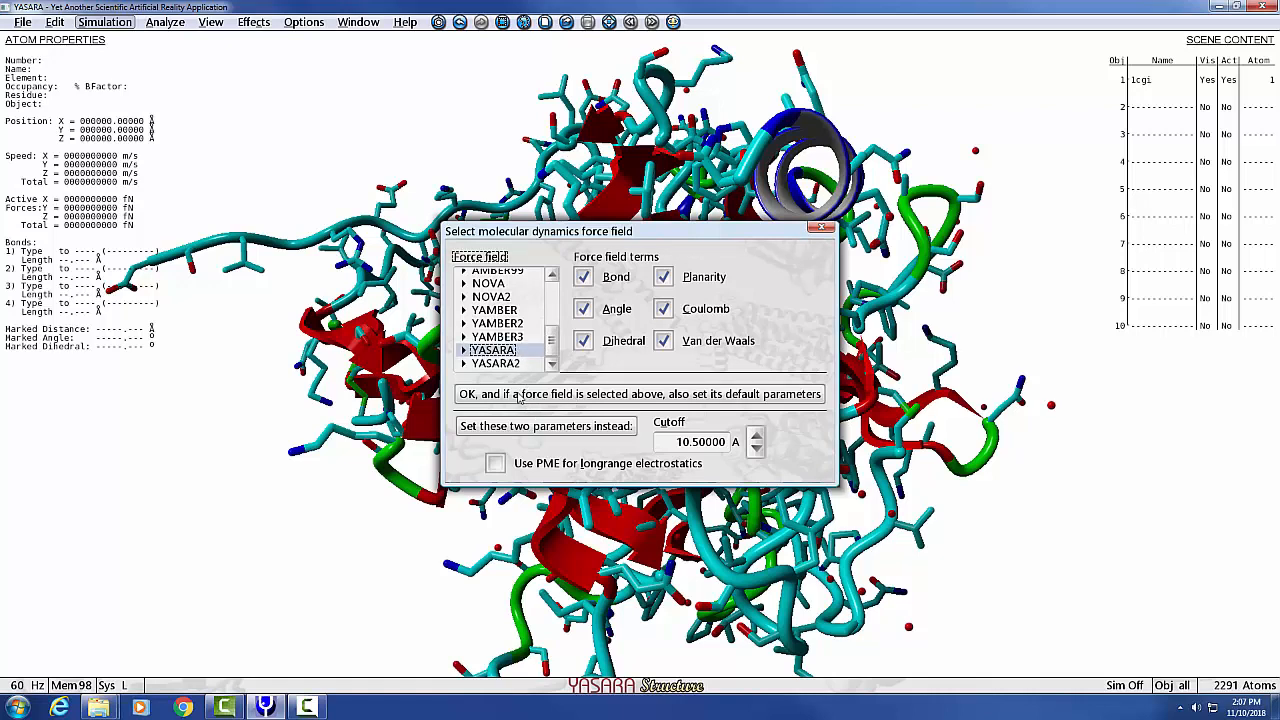
left_click(636, 400)
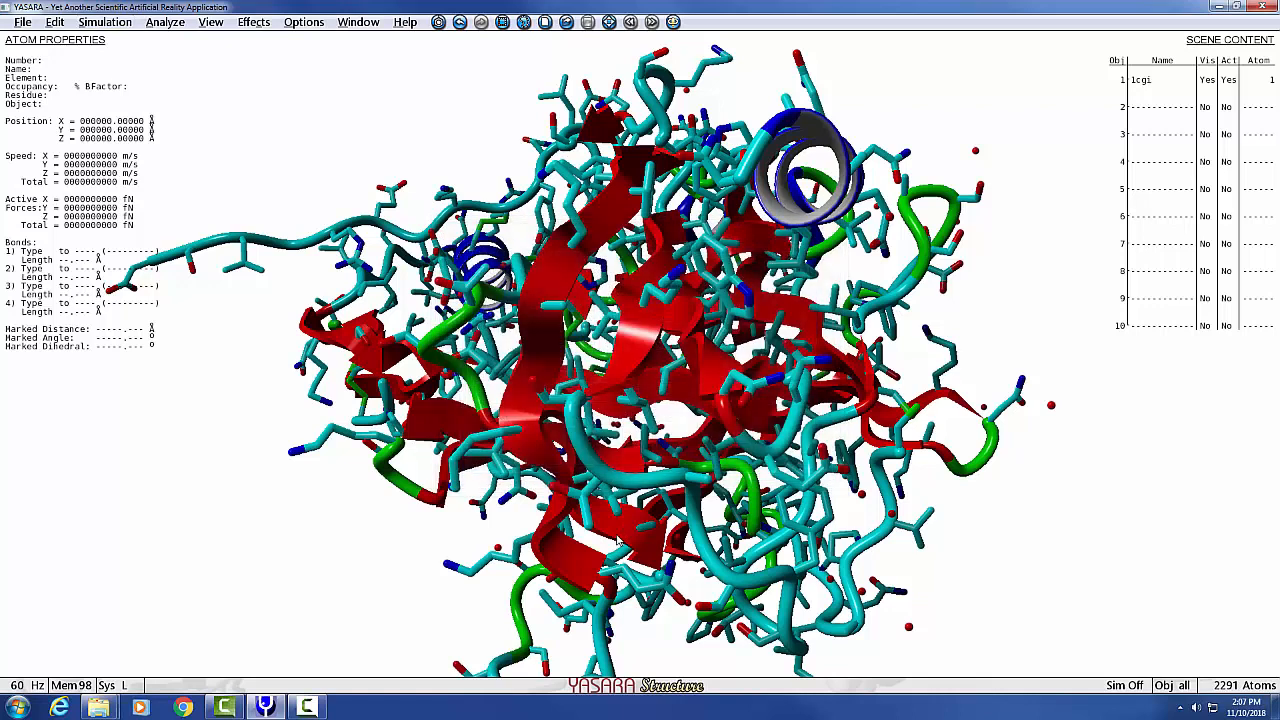
Play the em_runclean.mcr macro on the loaded 1cgi structure.
left_click(302, 22)
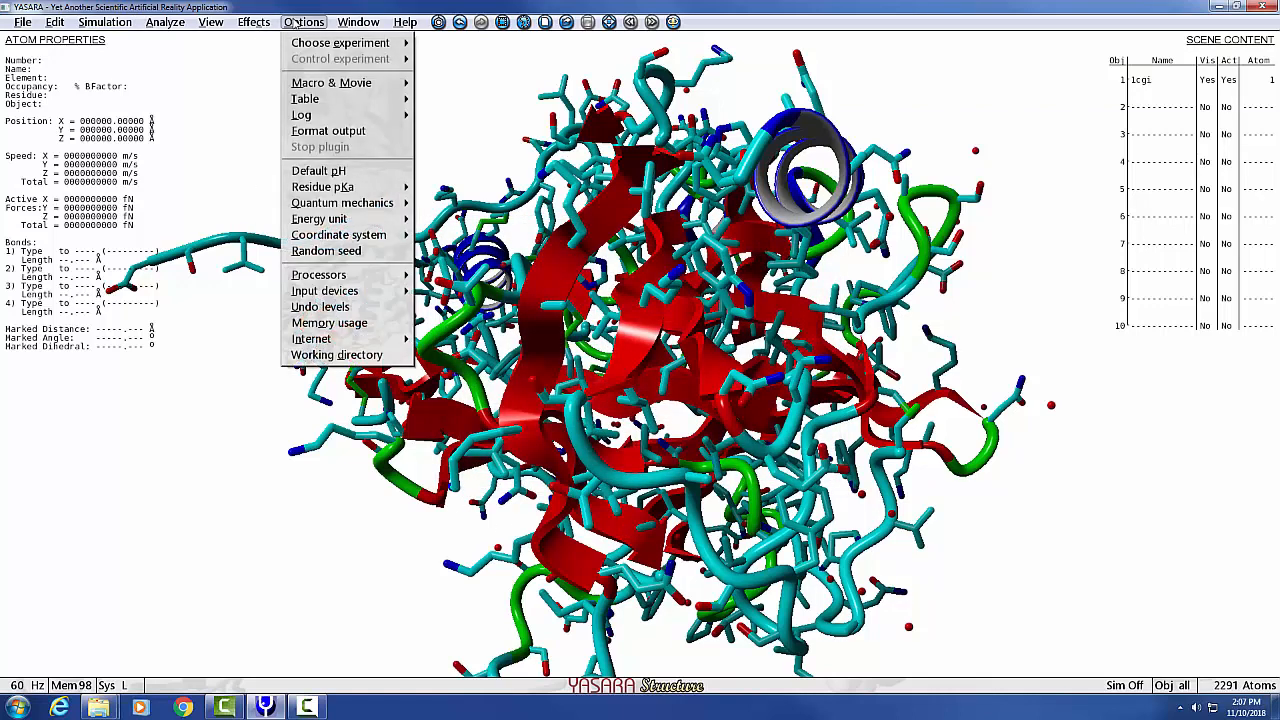
mouse_move(313, 86)
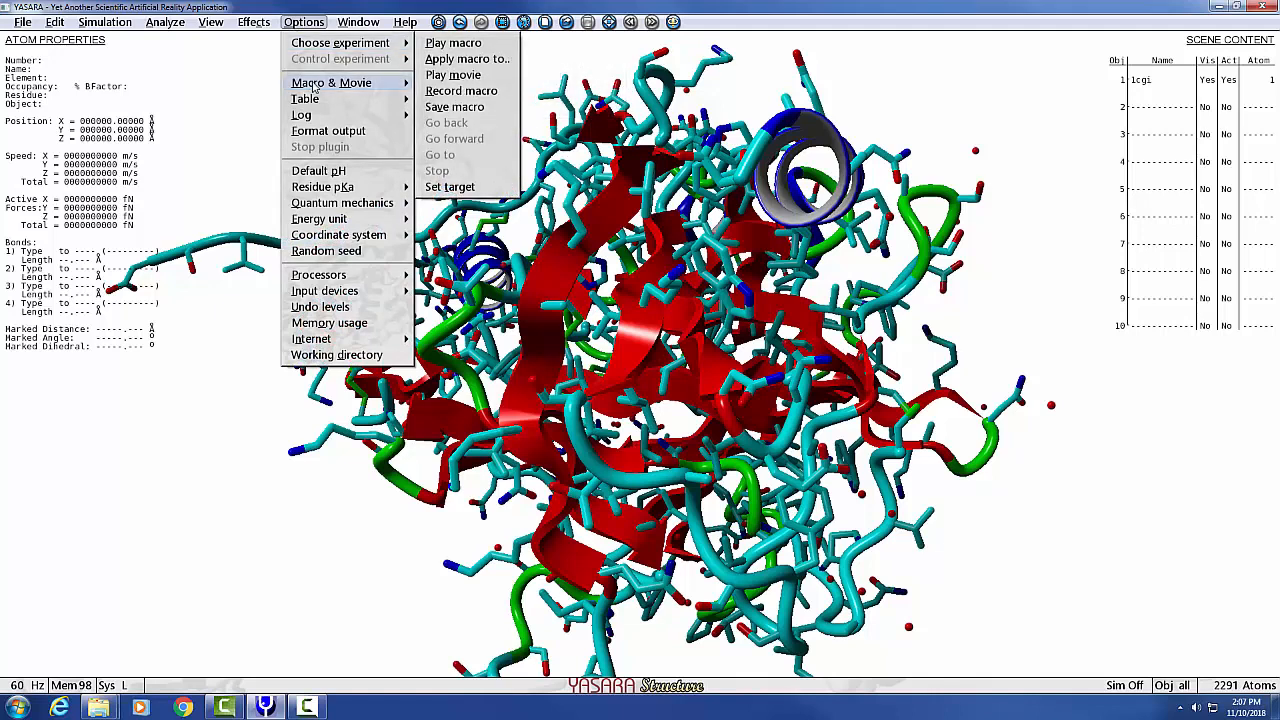
left_click(484, 43)
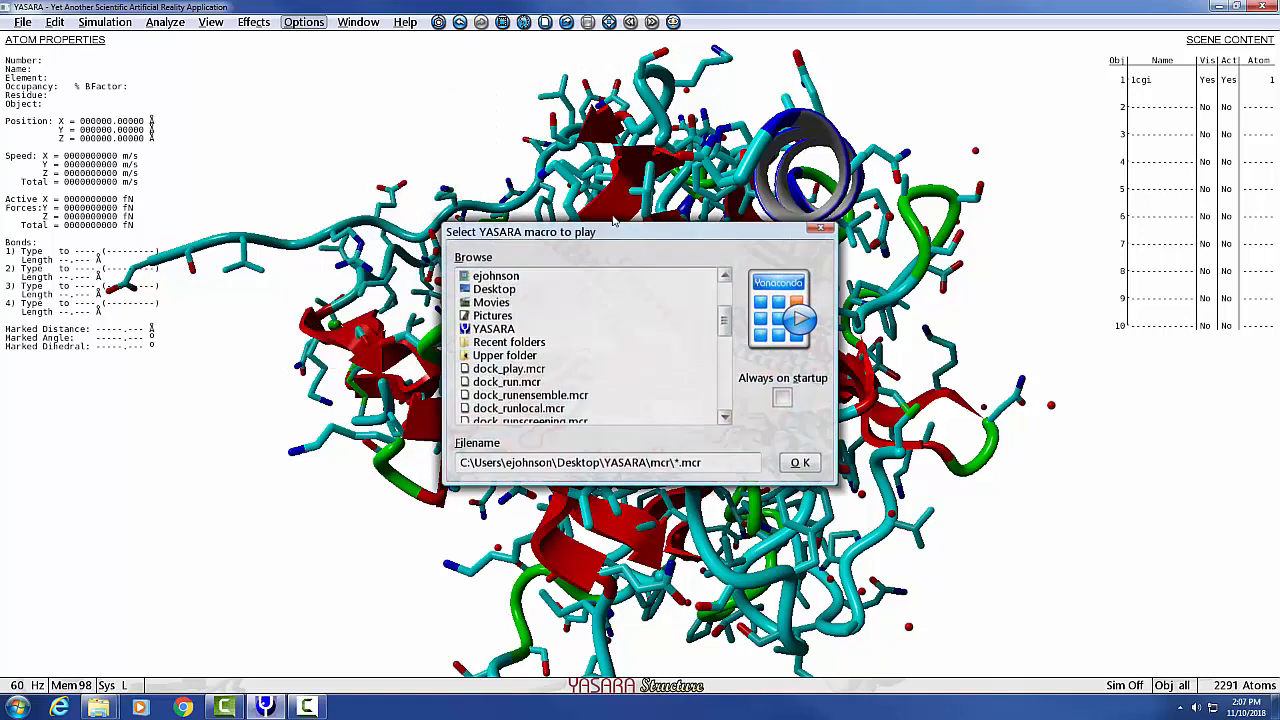
scroll(550, 350, "down", 1)
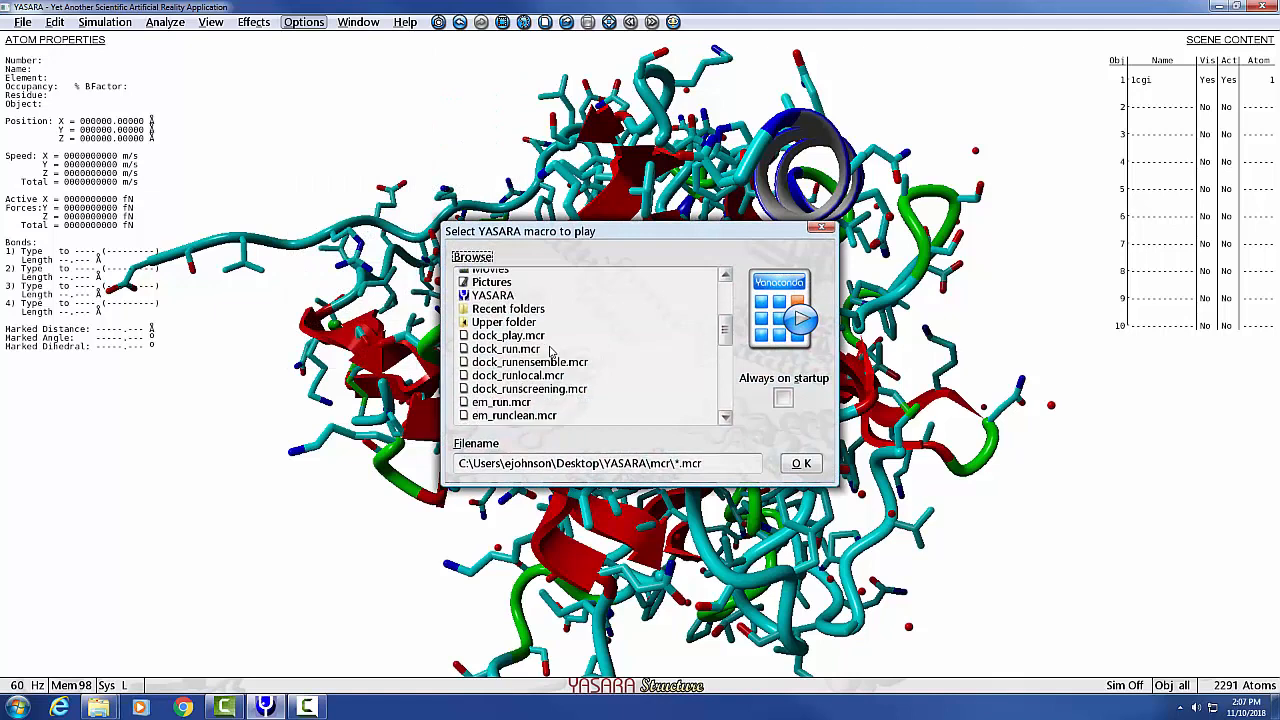
scroll(550, 350, "down", 1)
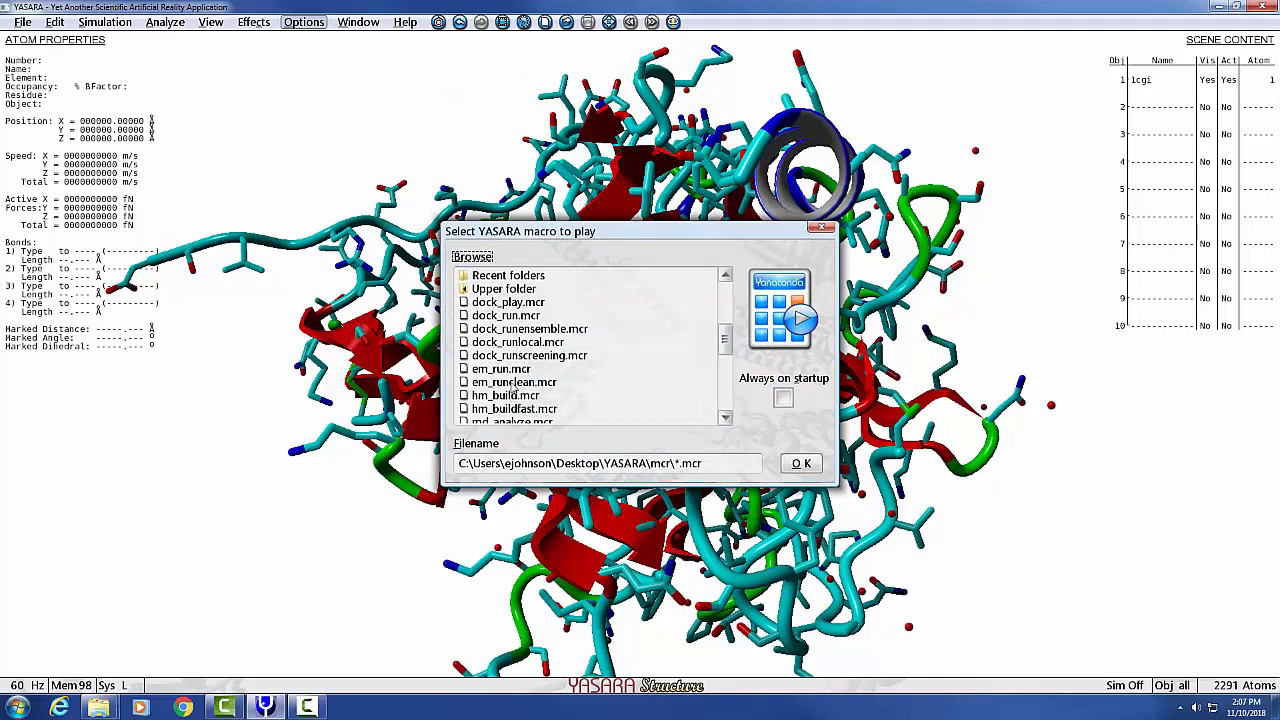
left_click(512, 385)
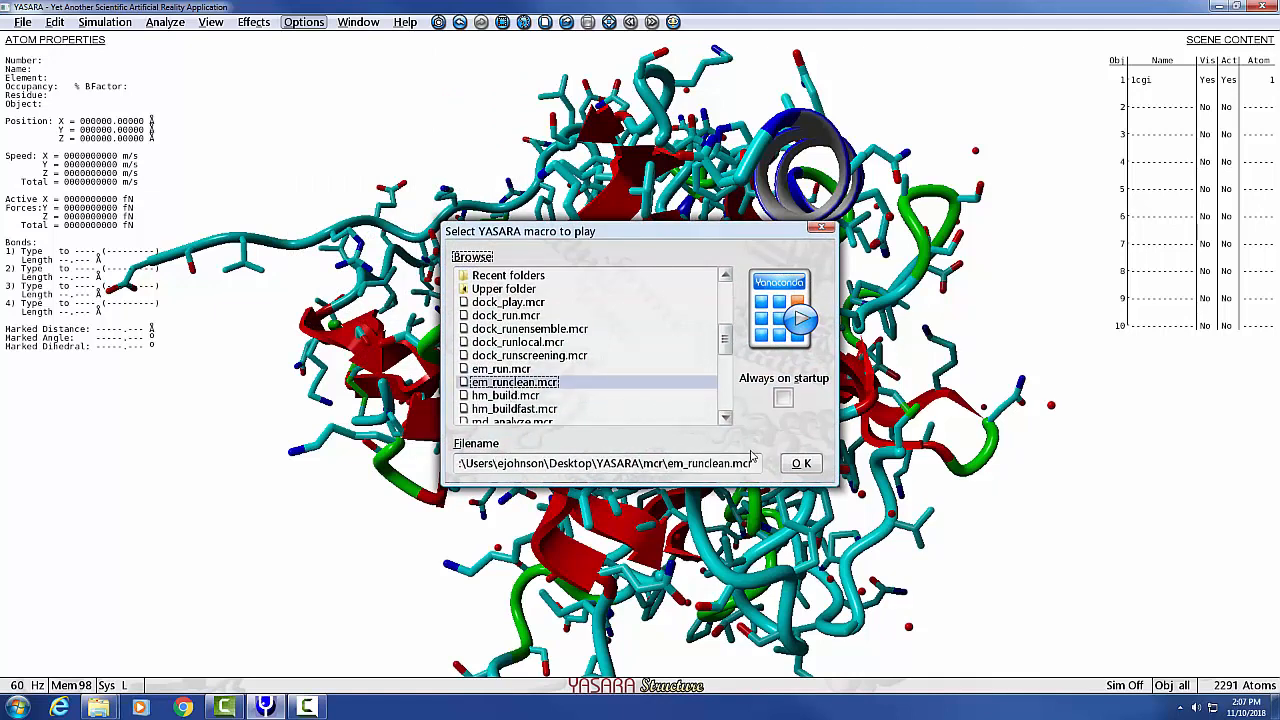
left_click(802, 464)
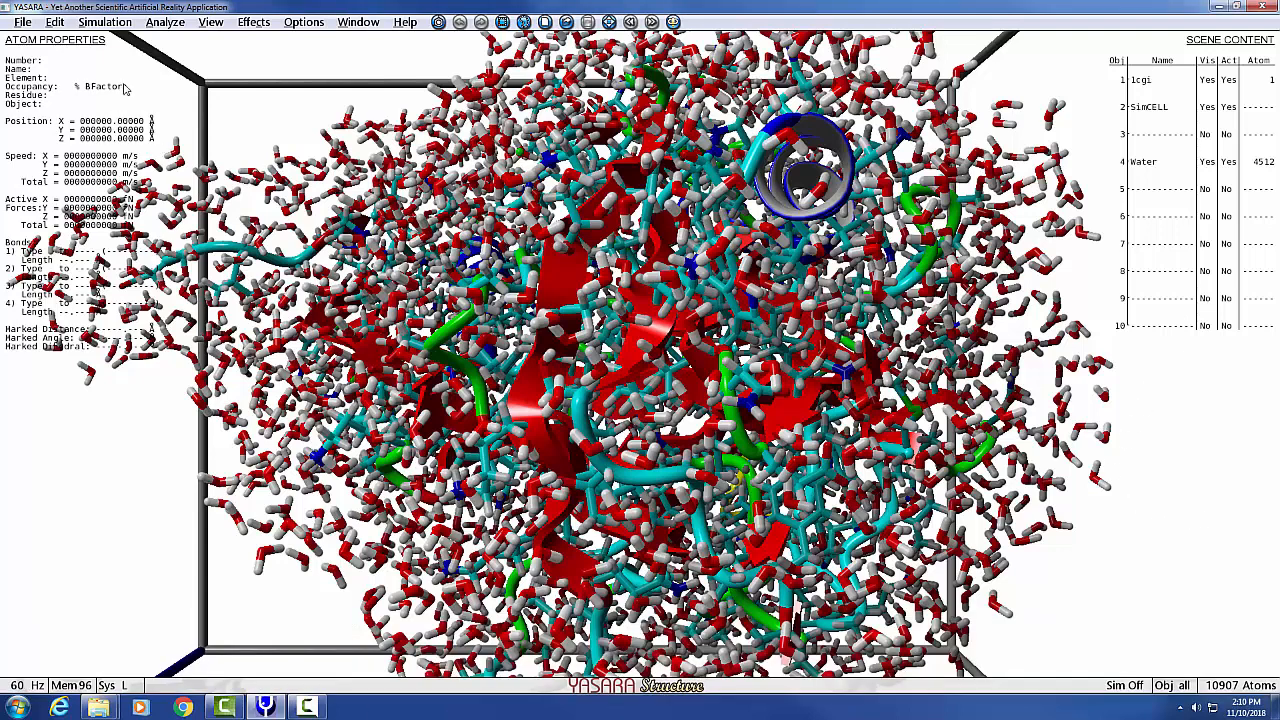
Start saving the 1cgi object, without water, as a PDB file.
left_click(22, 22)
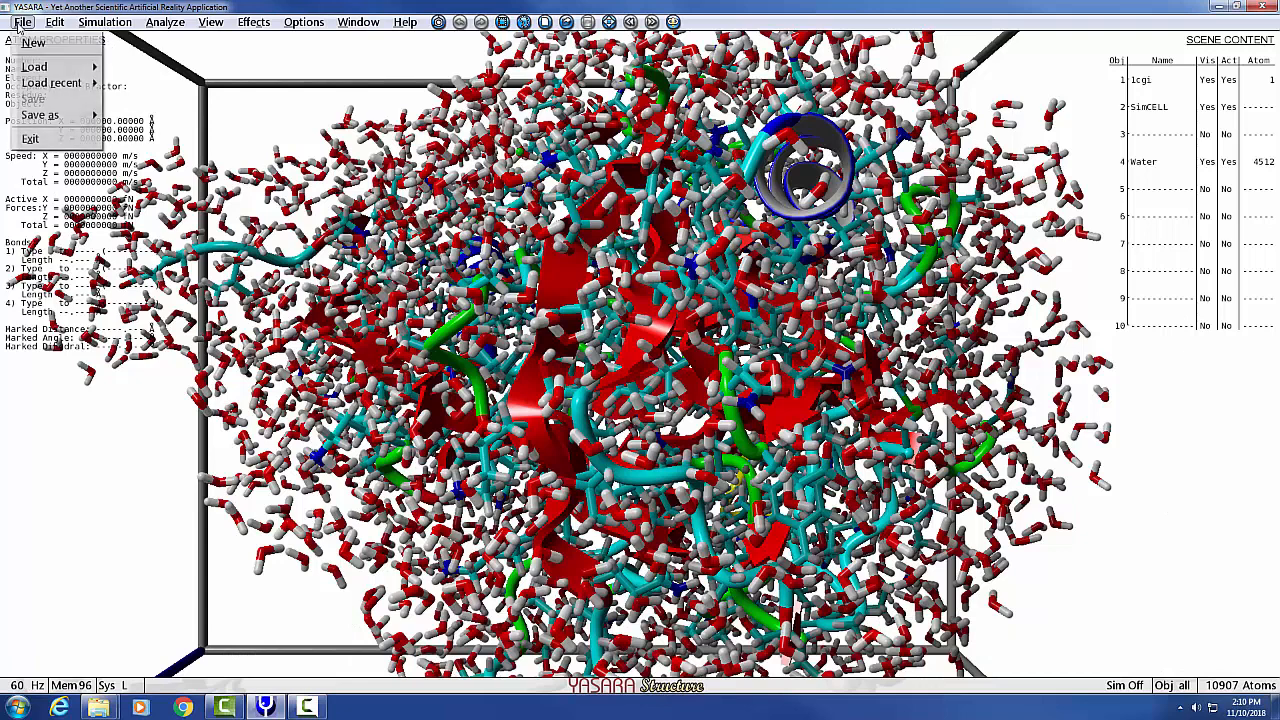
mouse_move(34, 67)
mouse_move(60, 115)
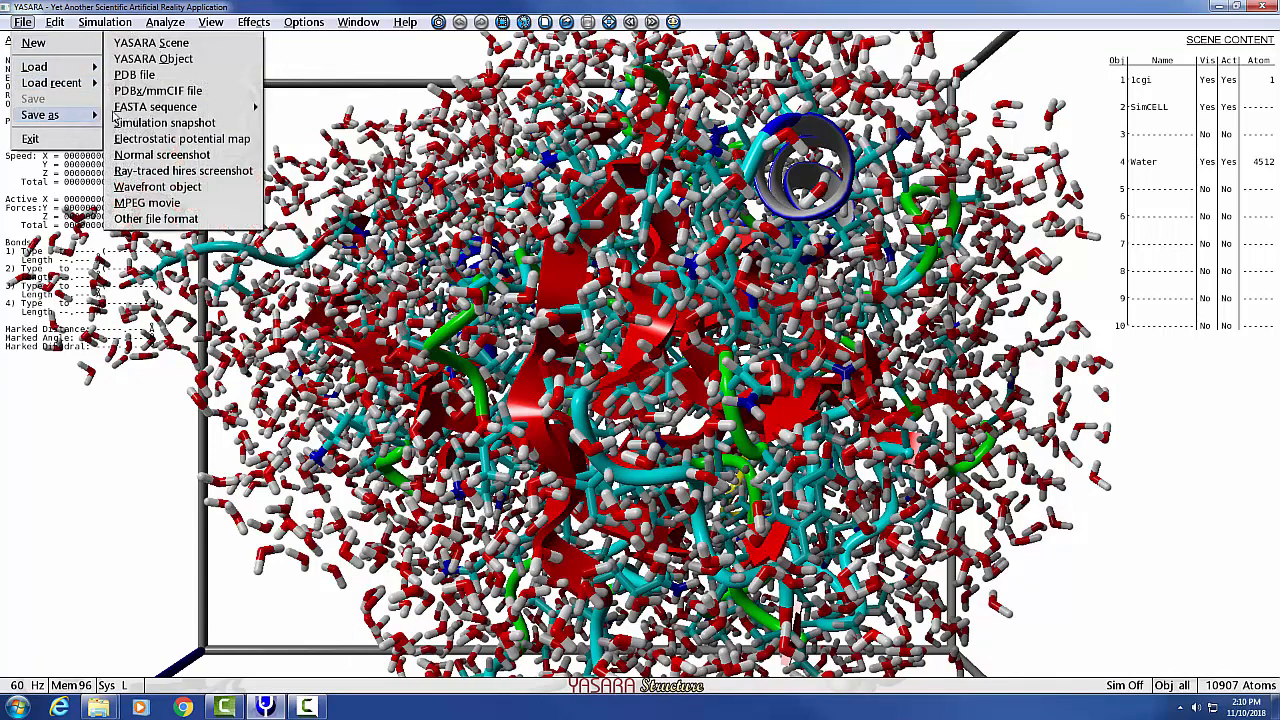
left_click(140, 75)
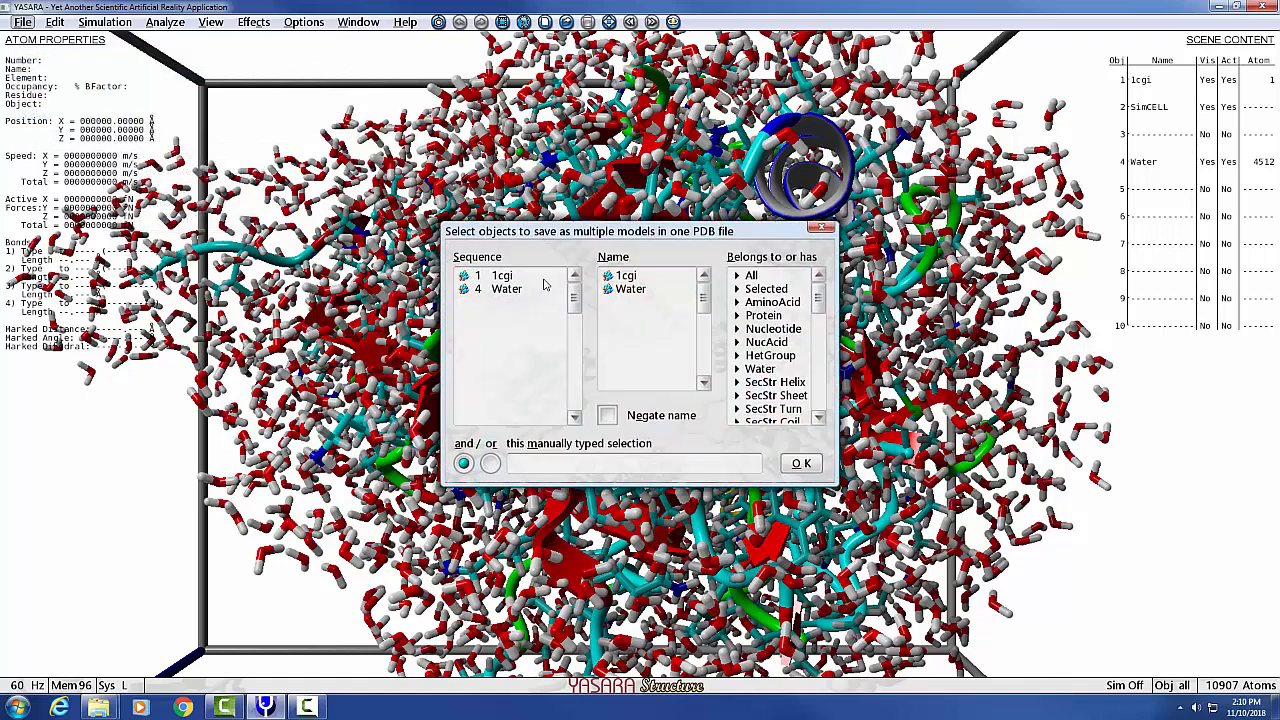
left_click(496, 277)
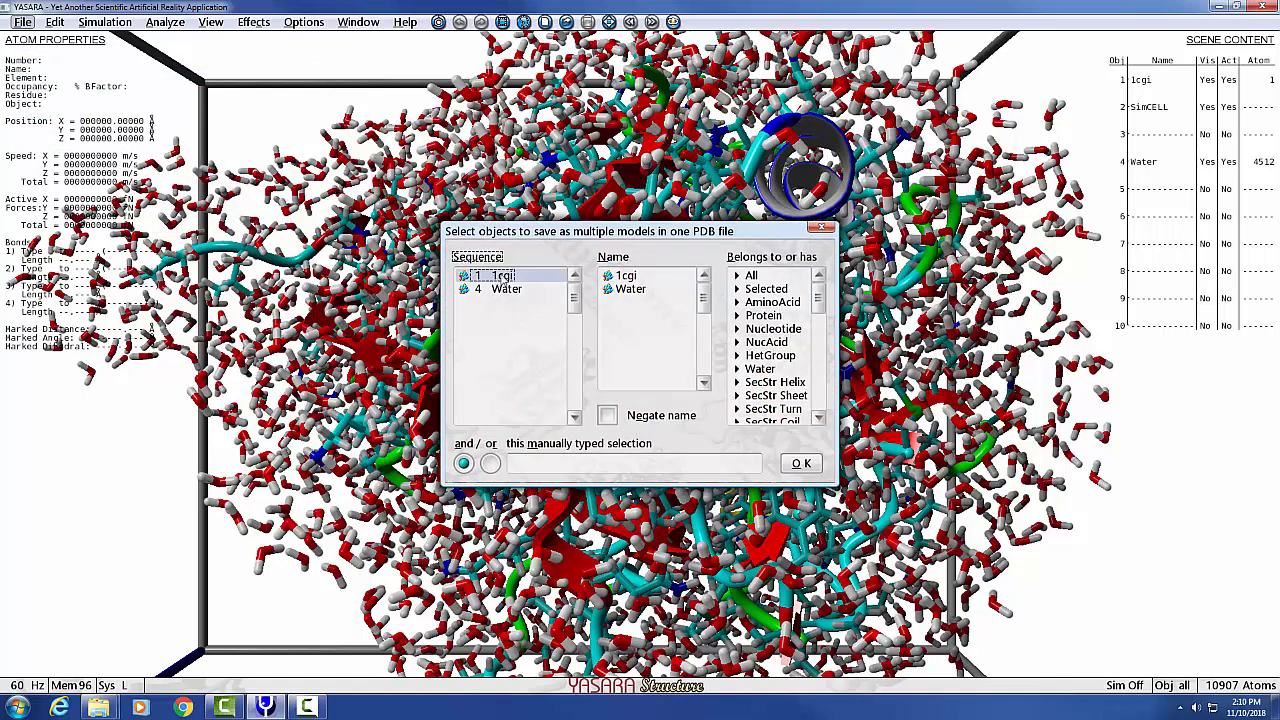
left_click(624, 276)
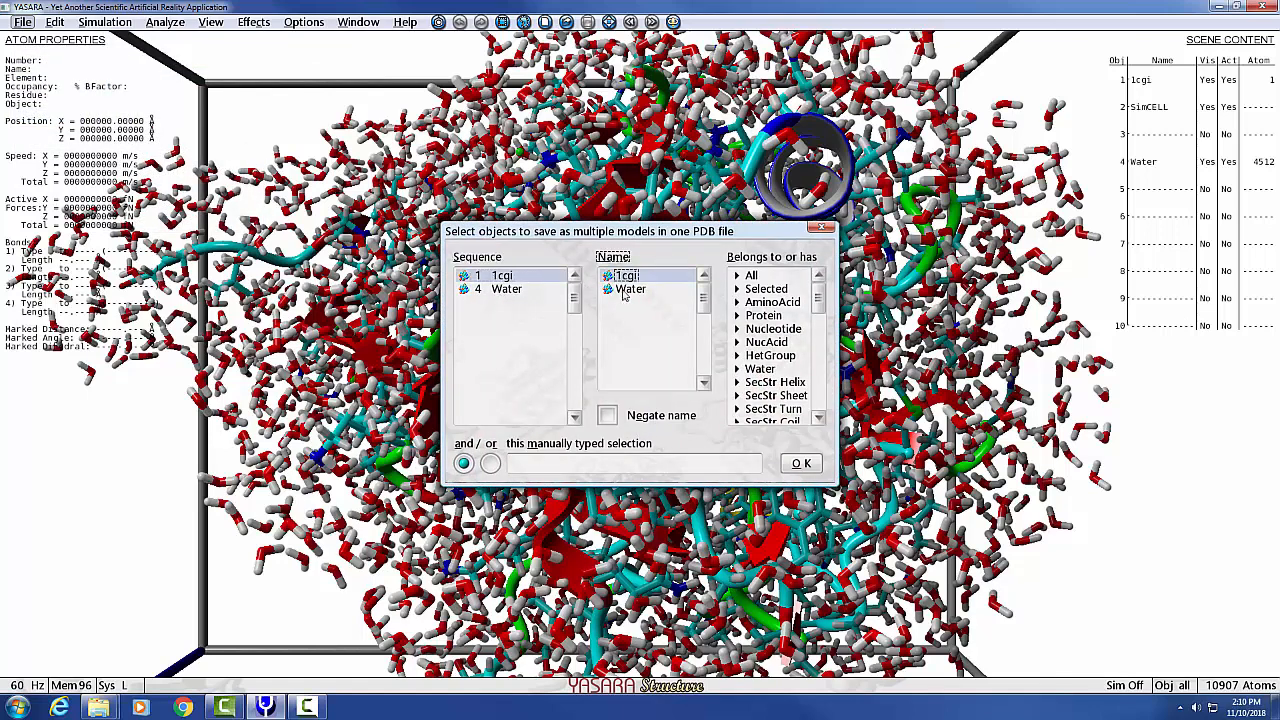
left_click(808, 464)
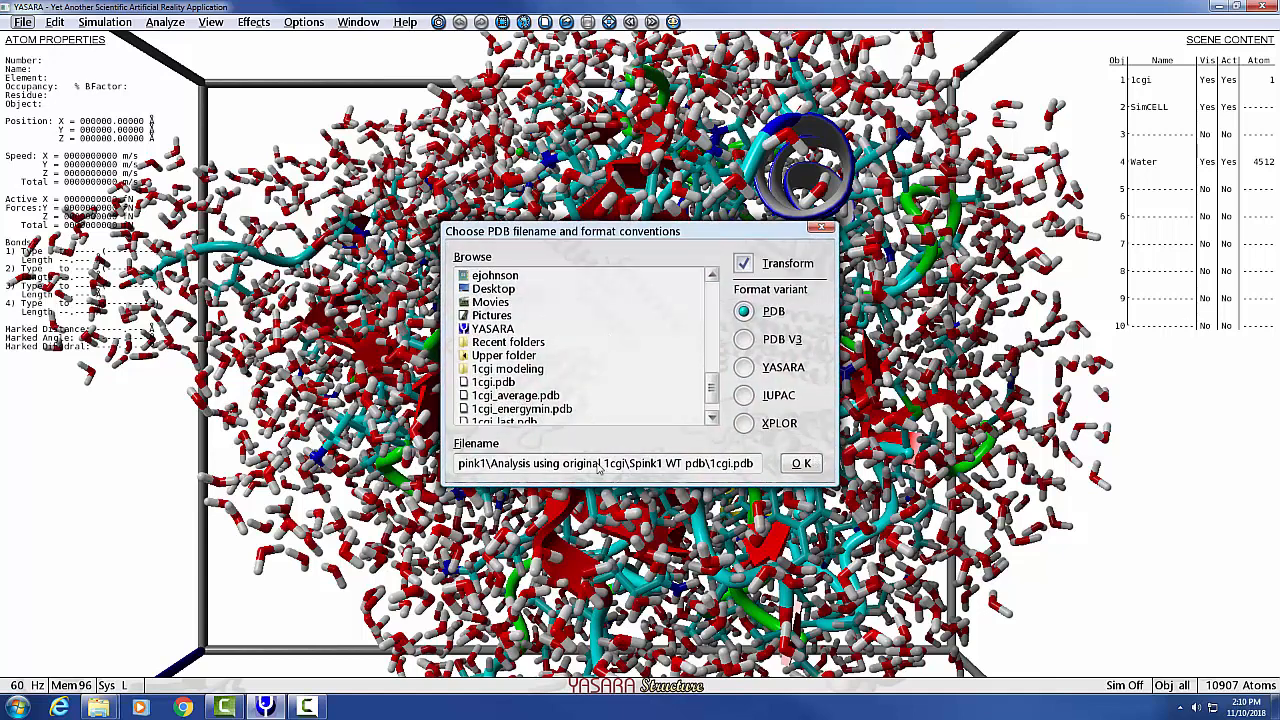
Set the PDB output filename to test file.
left_click(734, 468)
key("BackSpace")
key("BackSpace")
key("BackSpace")
key("BackSpace")
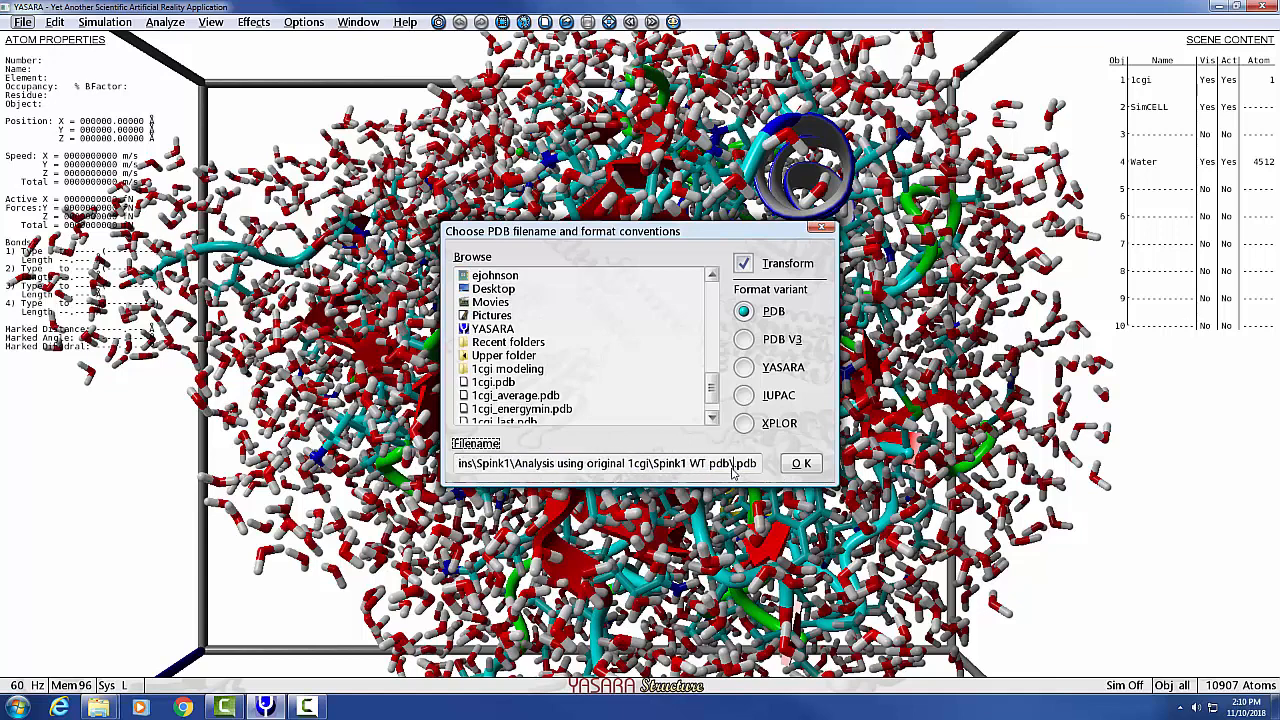
type("test ")
type("fl")
type("le")
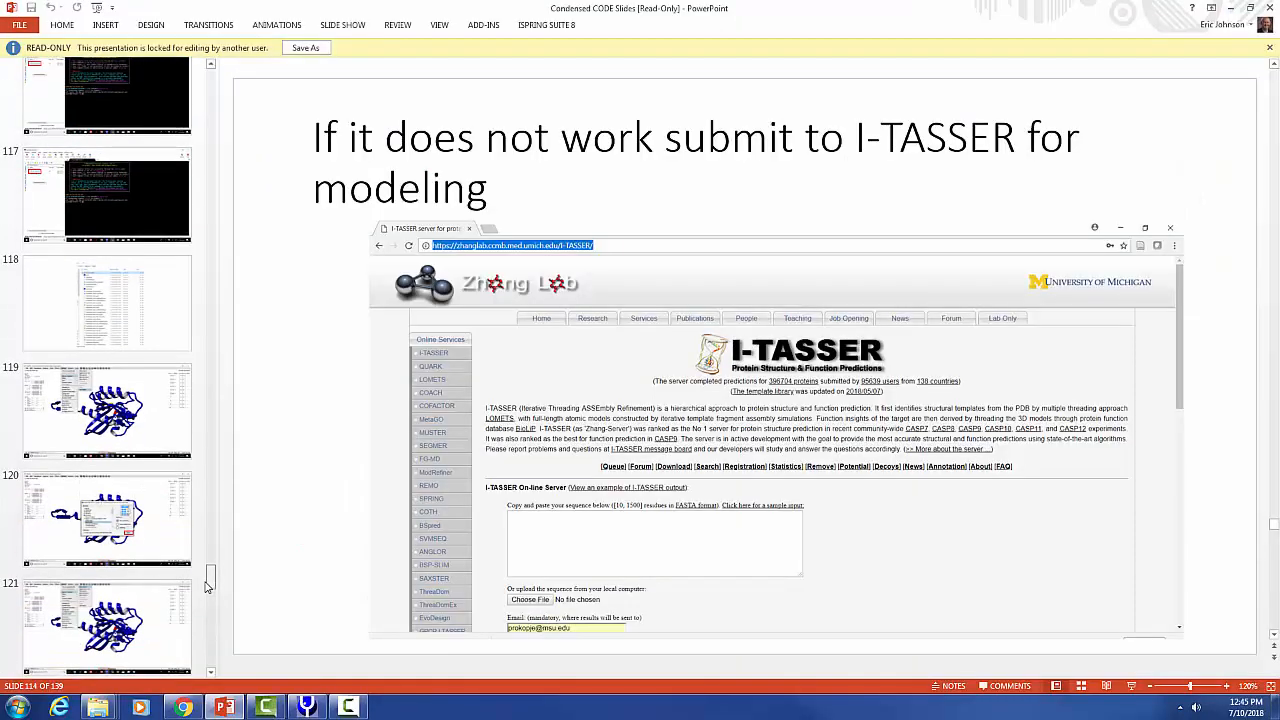
left_click(190, 313)
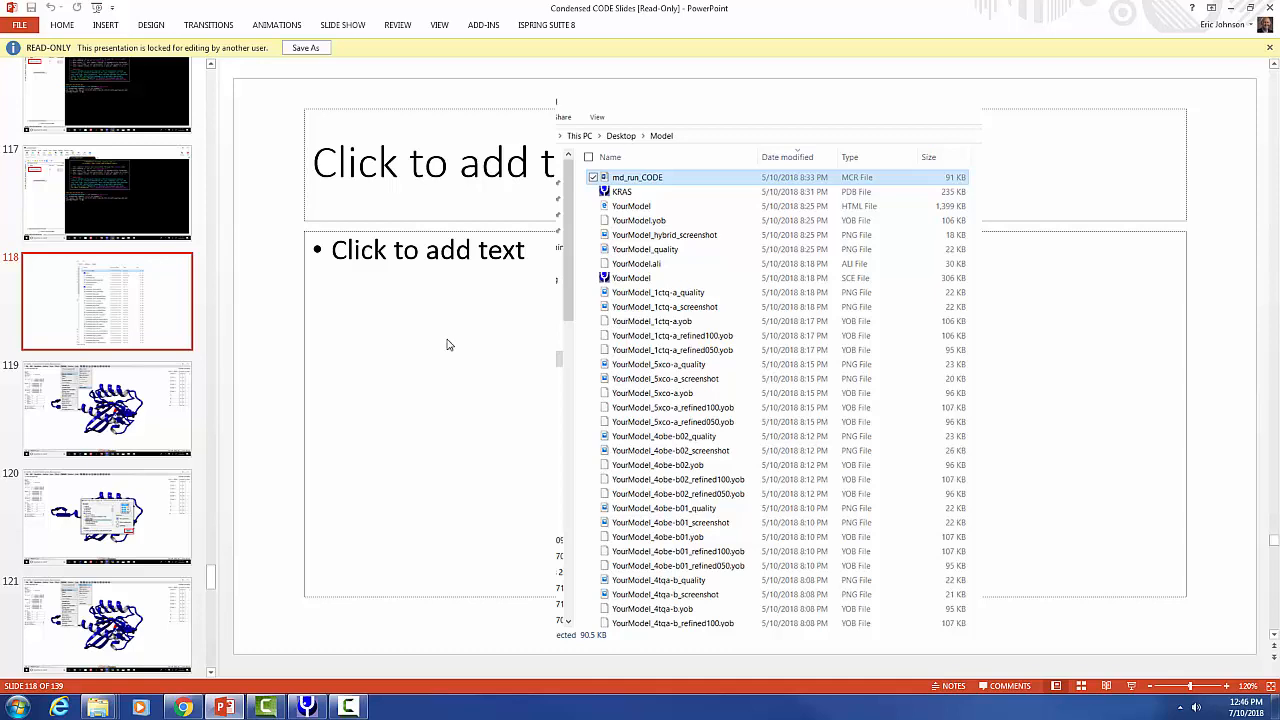
Following the slide, set the macro target to 1crn.pdb with the file extension removed.
left_click(128, 428)
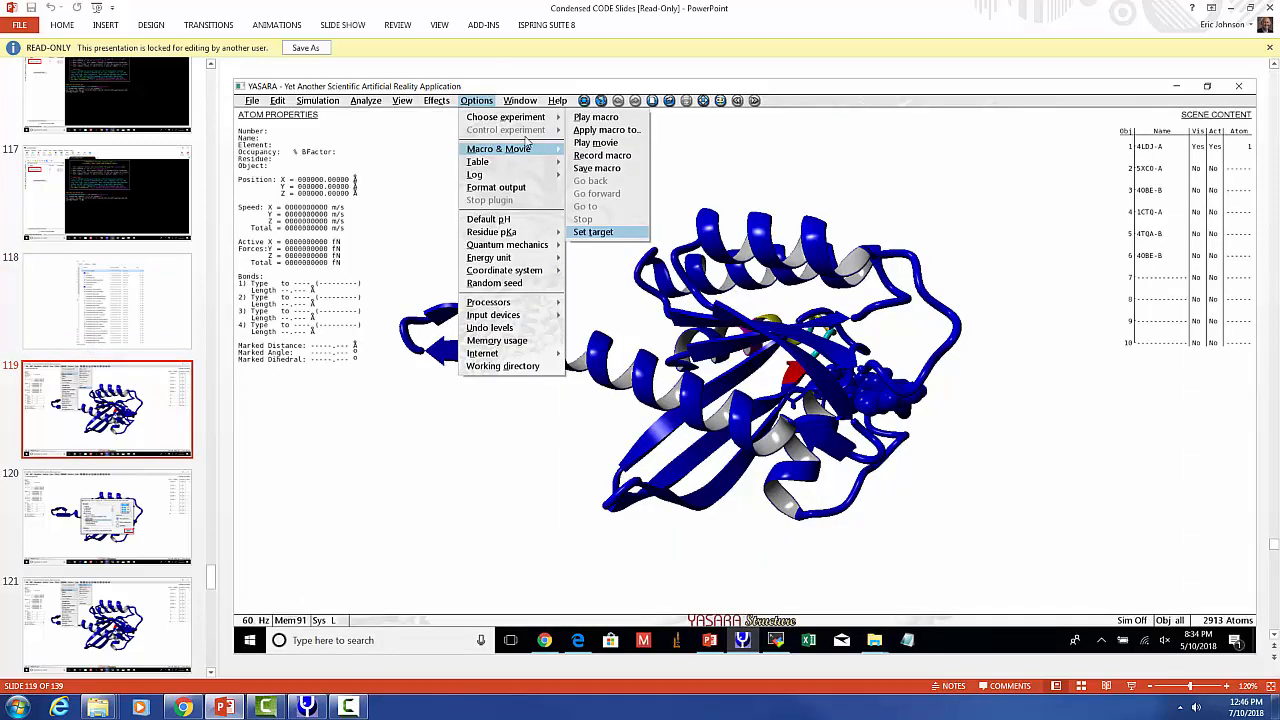
left_click_drag(516, 10, 1279, 160)
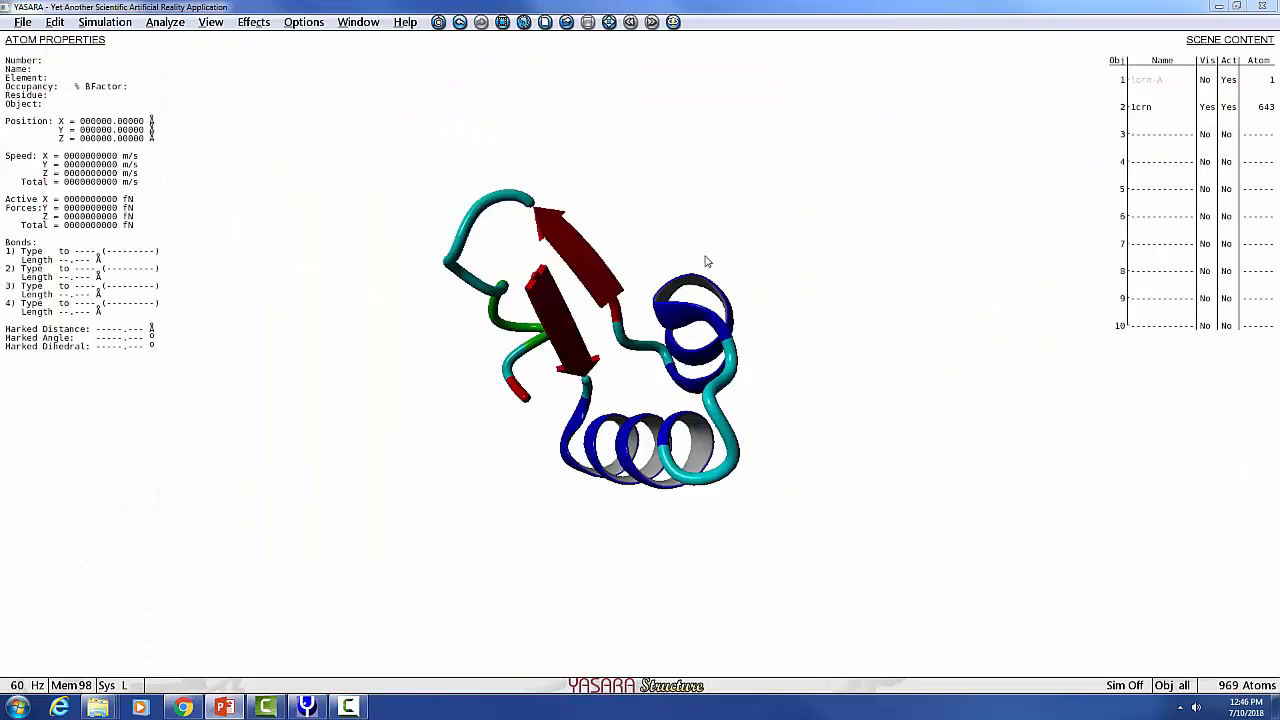
left_click(300, 22)
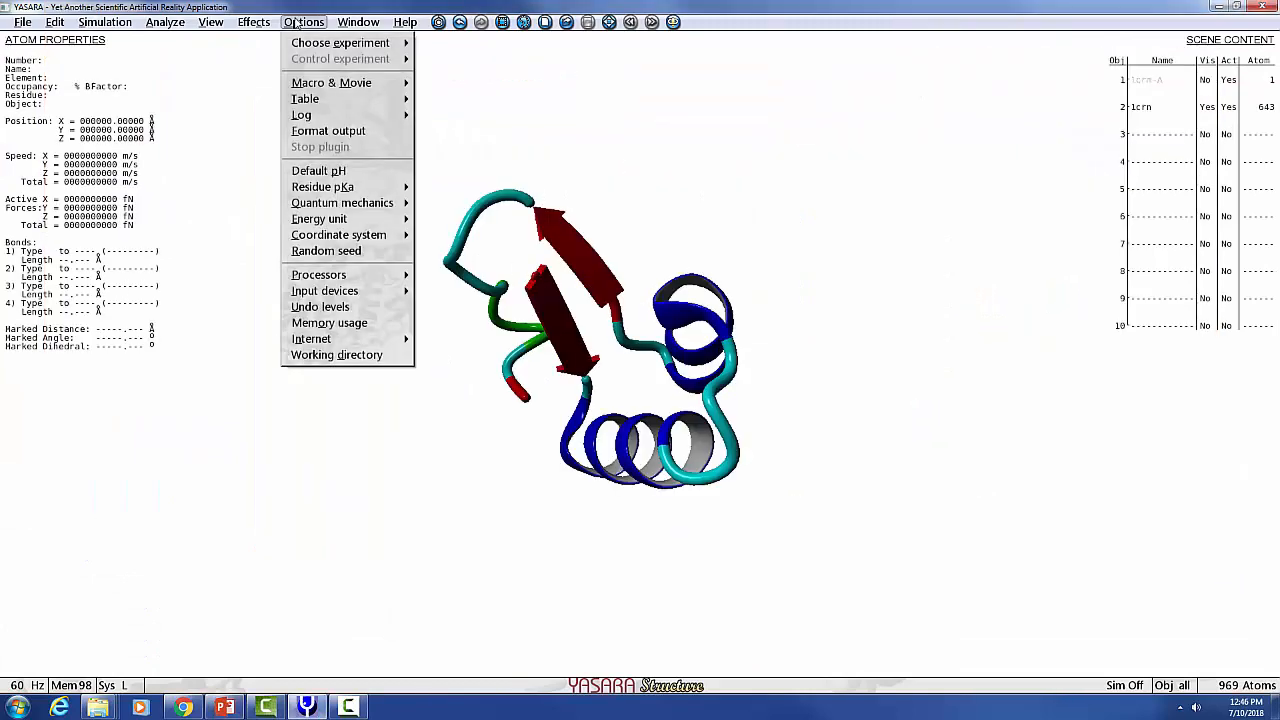
mouse_move(330, 83)
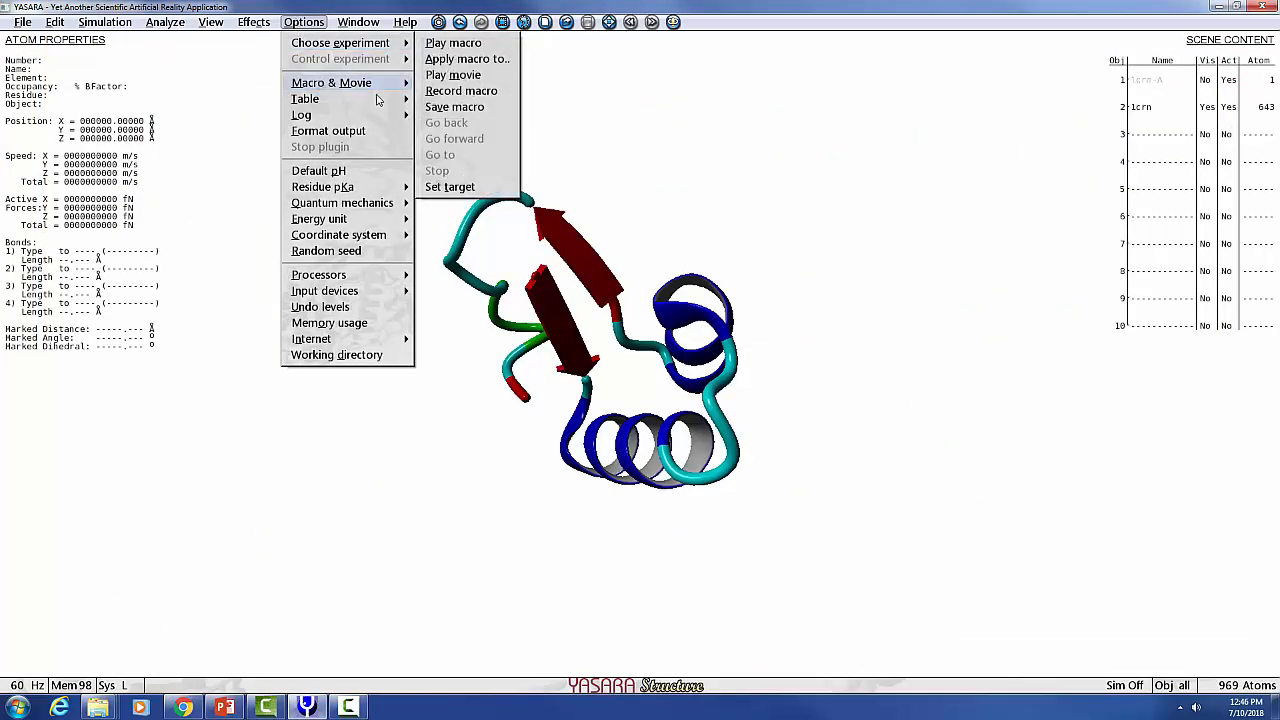
left_click(449, 187)
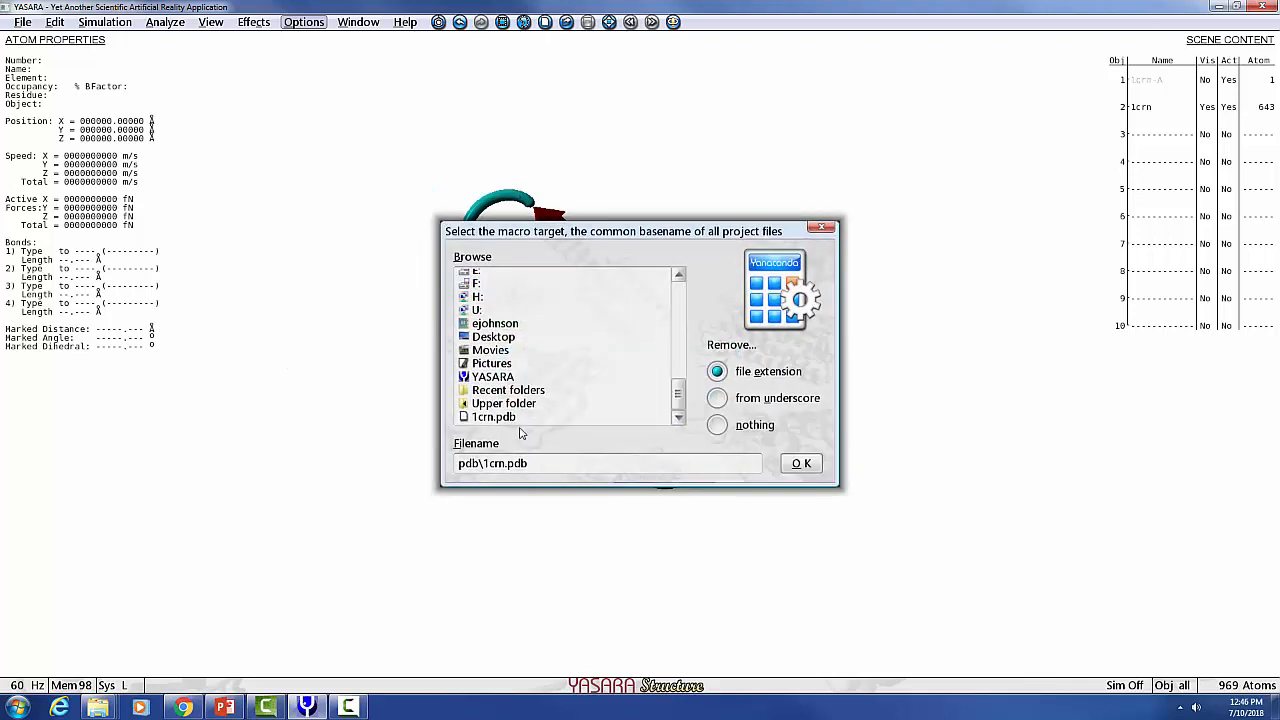
left_click(494, 417)
left_click(806, 467)
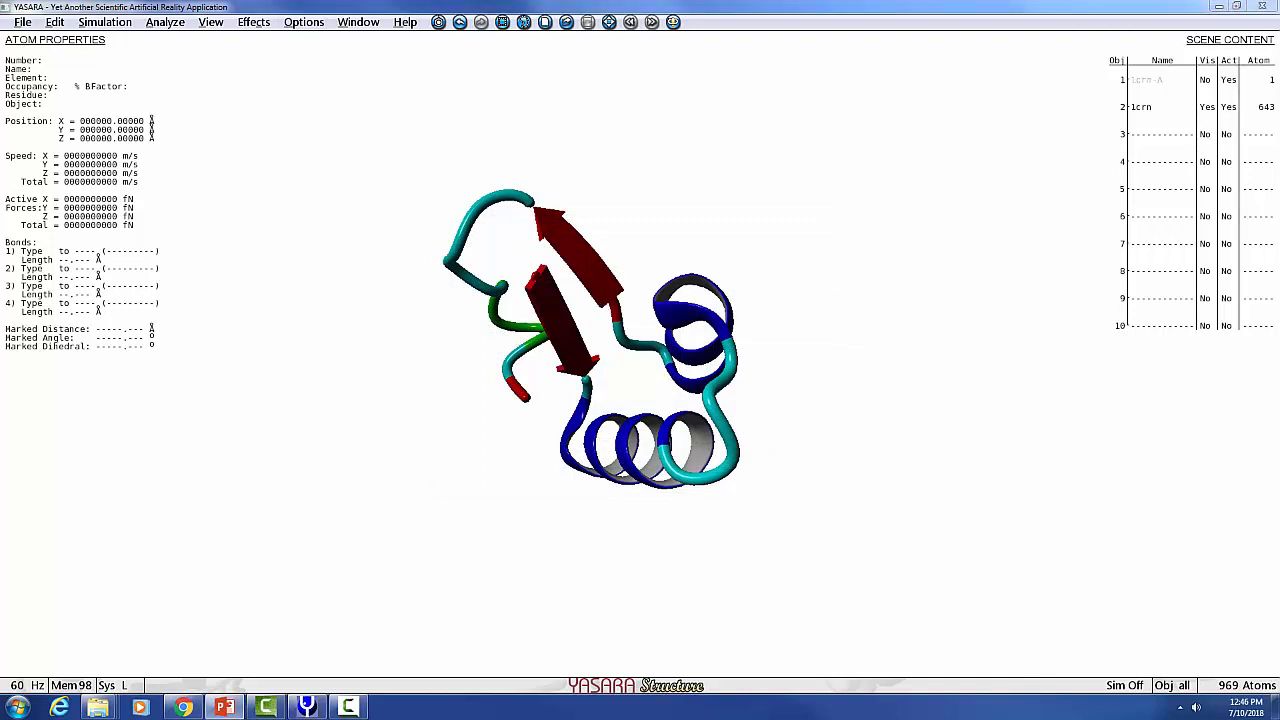
Play the md_run_CODE.mcr macro to run the molecular dynamics simulation on 1crn.
left_click(292, 24)
mouse_move(320, 86)
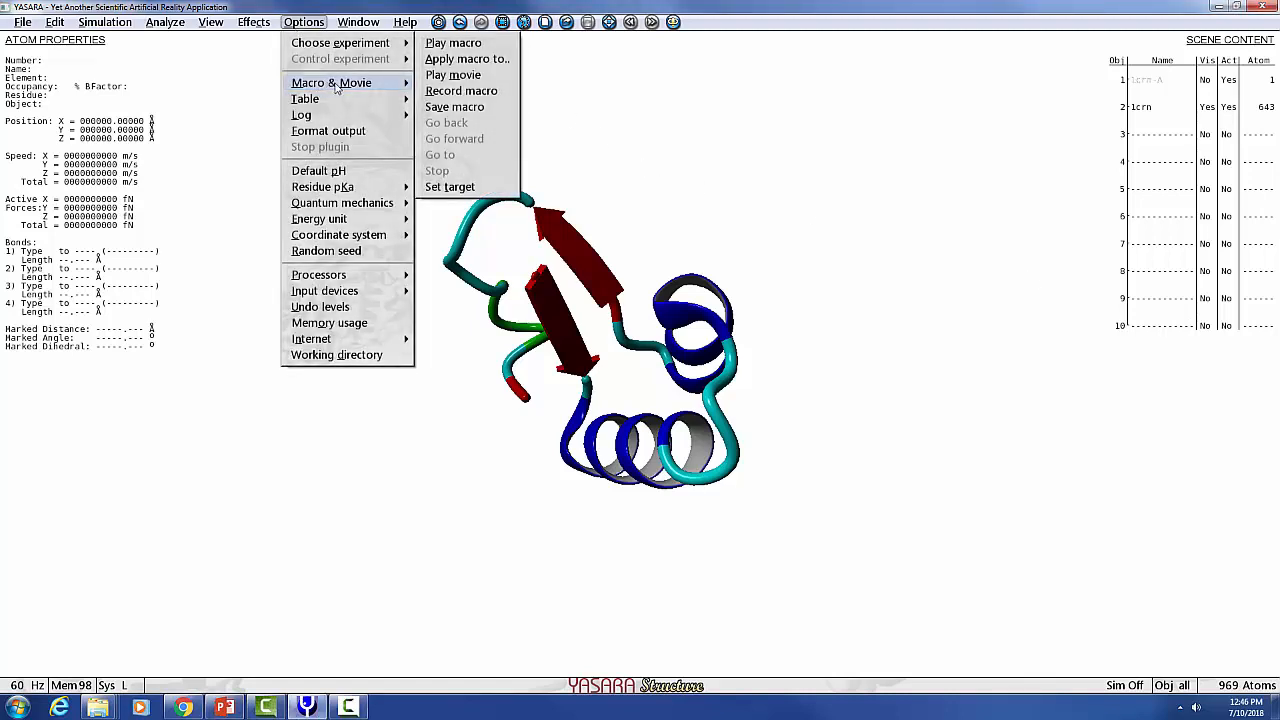
left_click(460, 44)
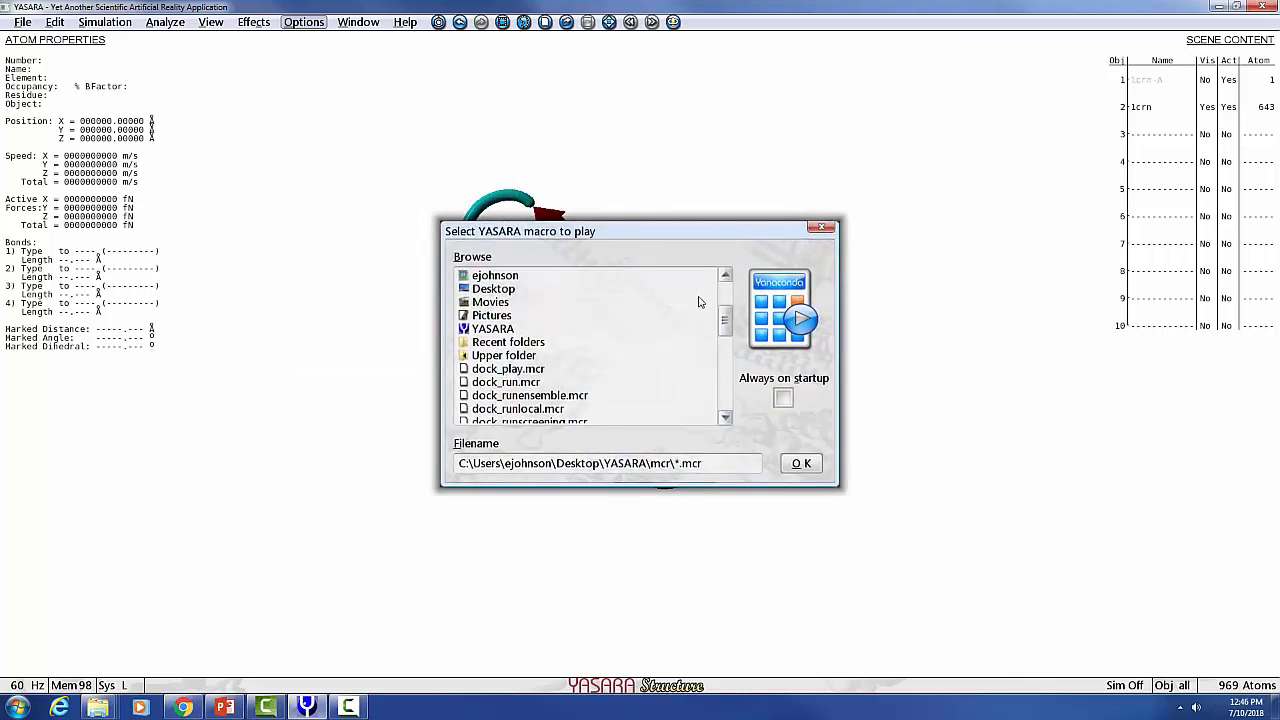
left_click_drag(725, 326, 725, 392)
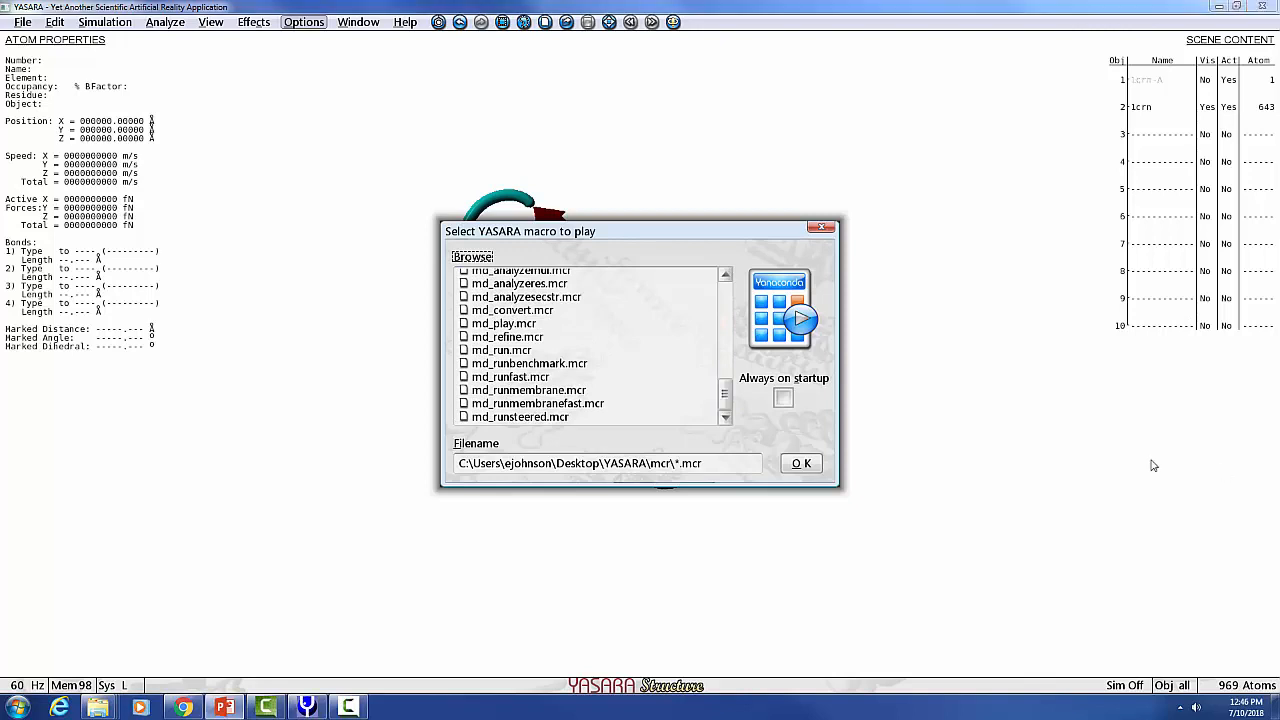
scroll(600, 345, "up", 10)
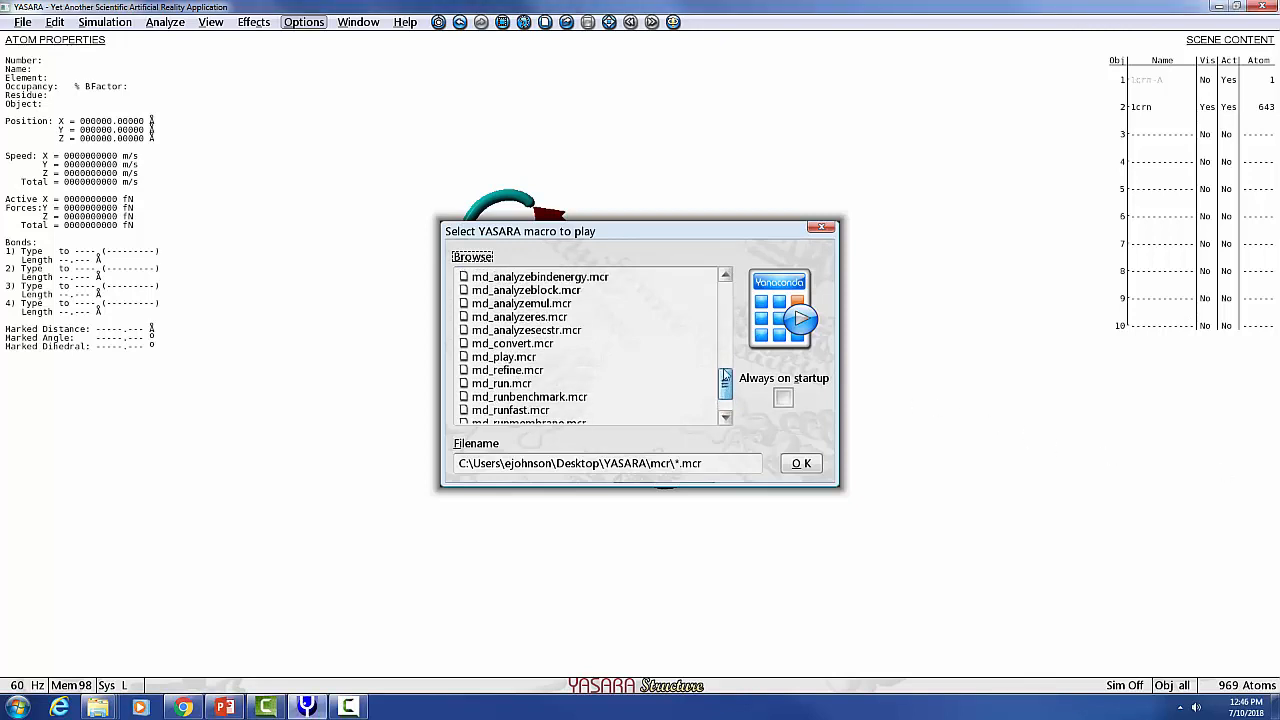
left_click(506, 418)
left_click(512, 417)
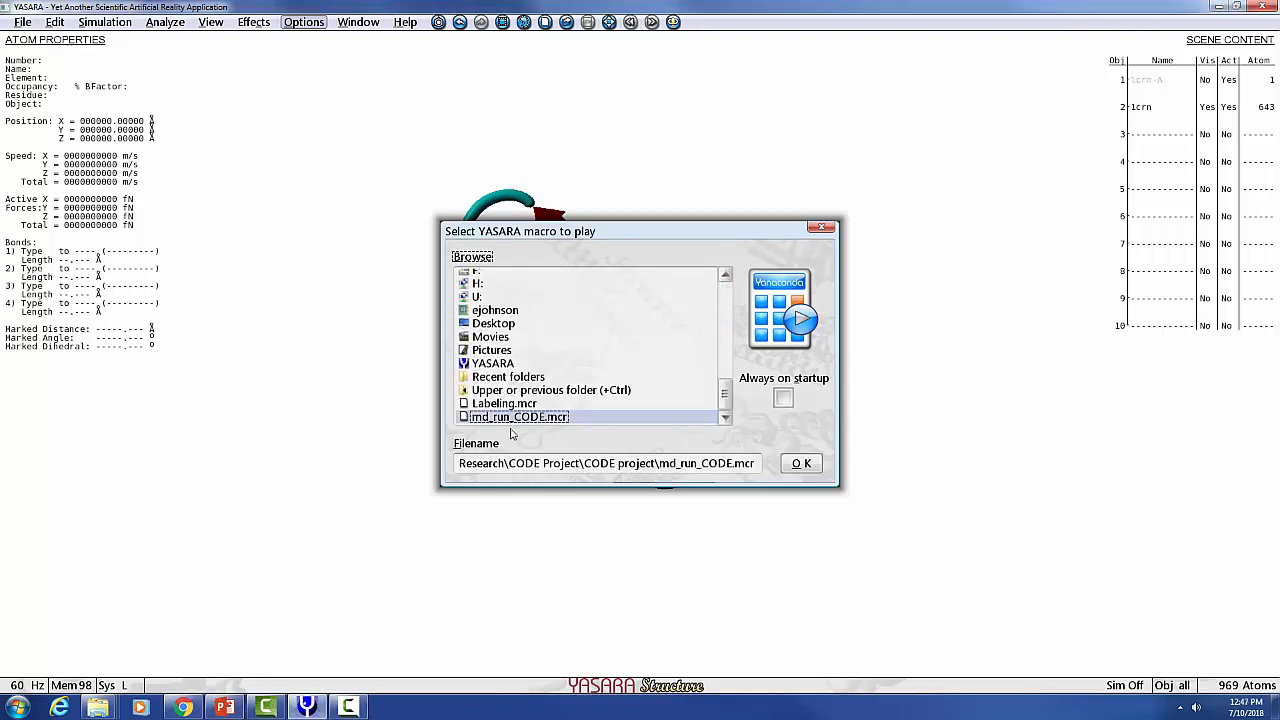
left_click(800, 463)
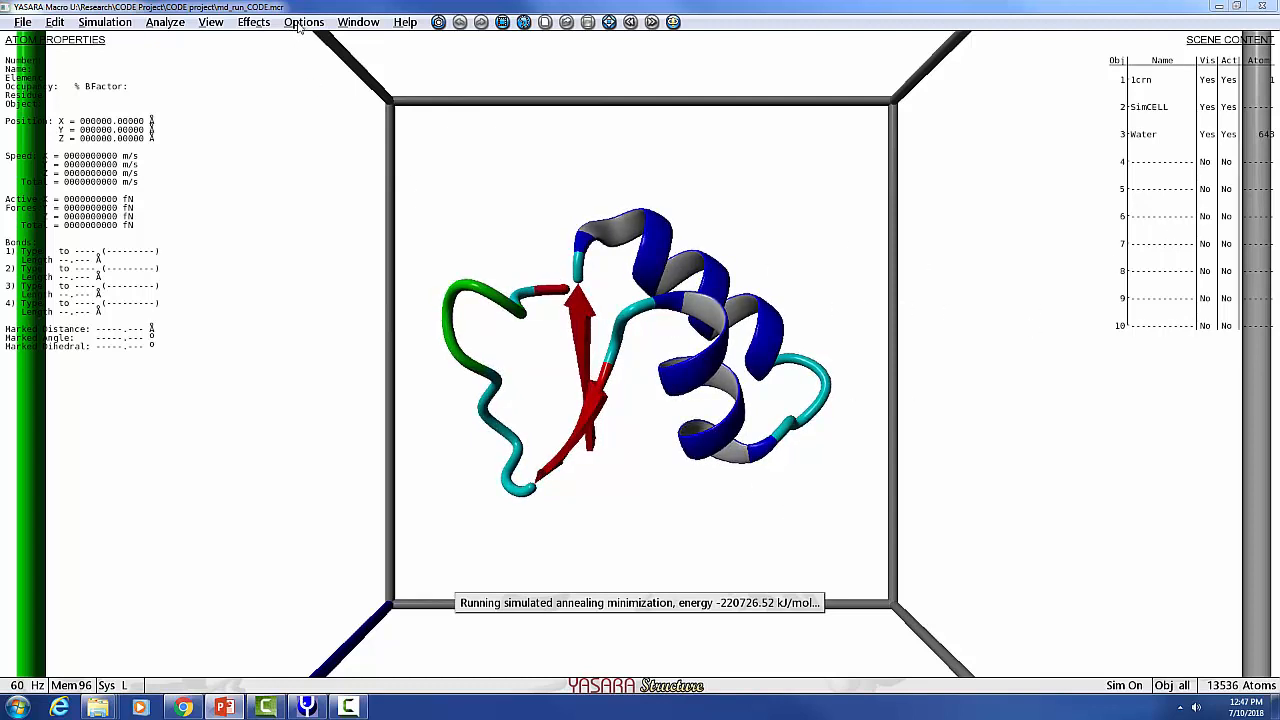
Exit YASARA while the simulation is running.
left_click(210, 22)
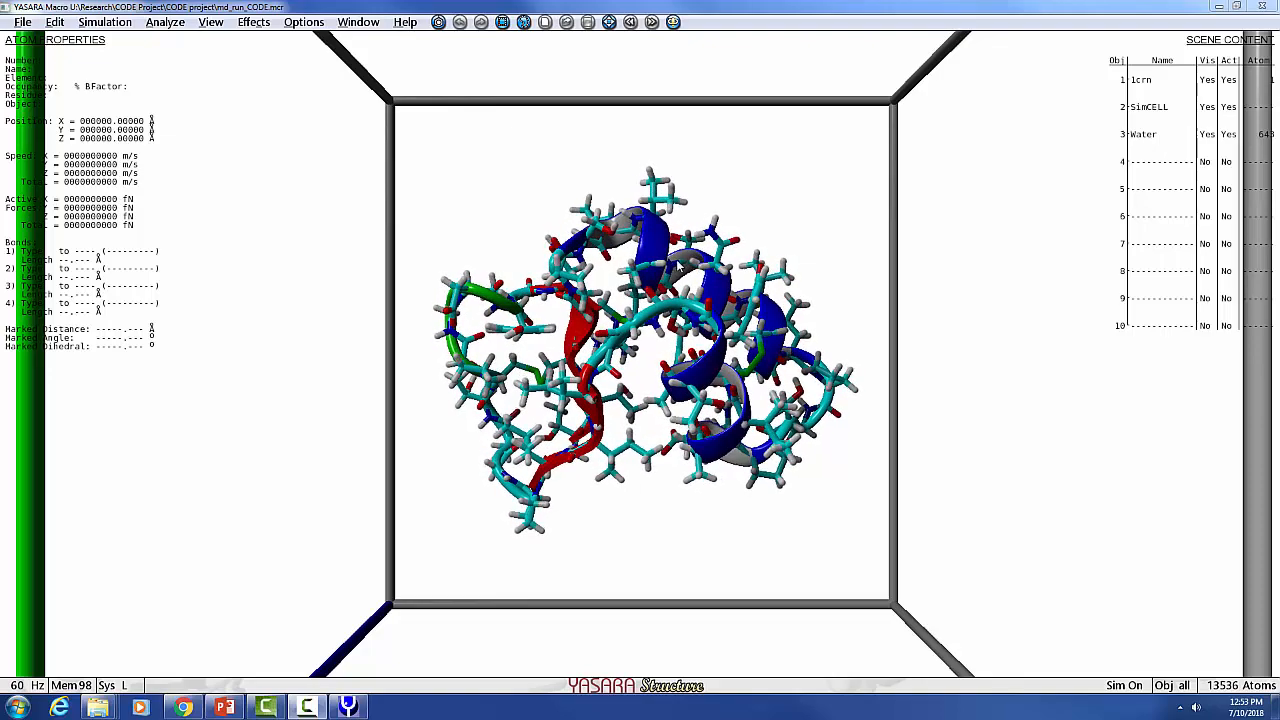
left_click(1261, 7)
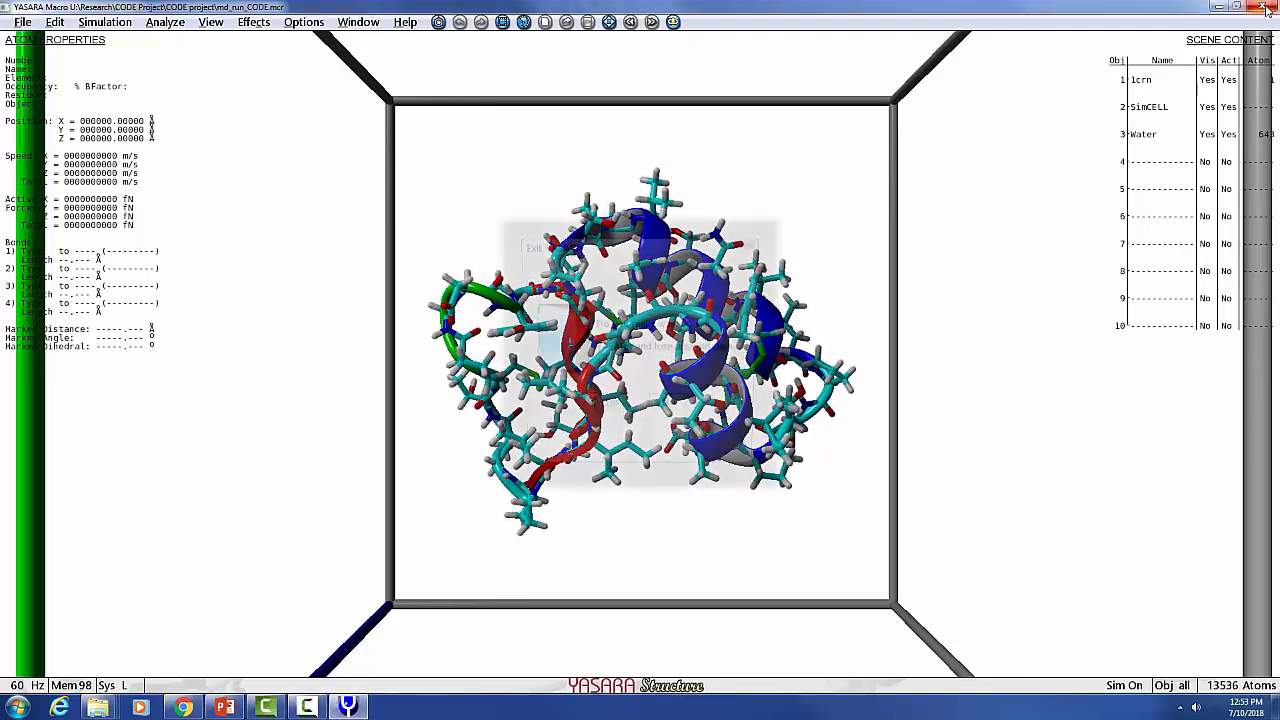
left_click(607, 412)
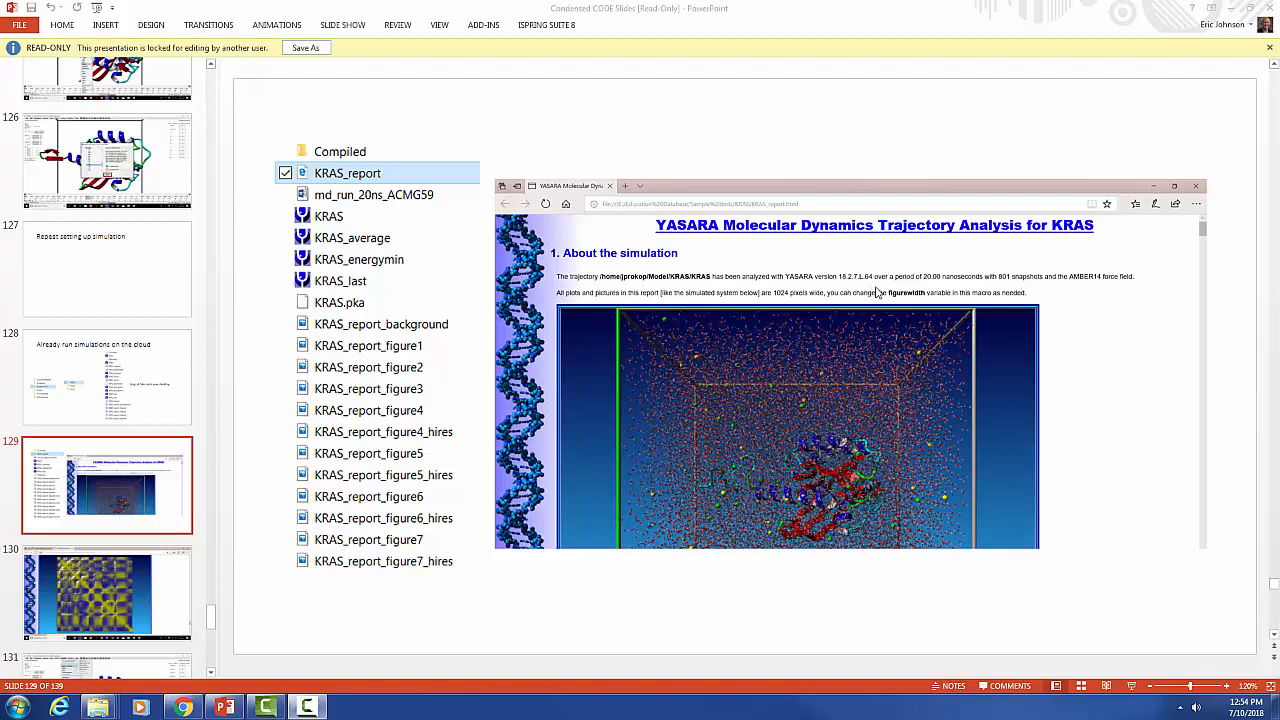
Switch to the presentation and move to the slide showing the KRAS trajectory analysis report.
left_click(163, 595)
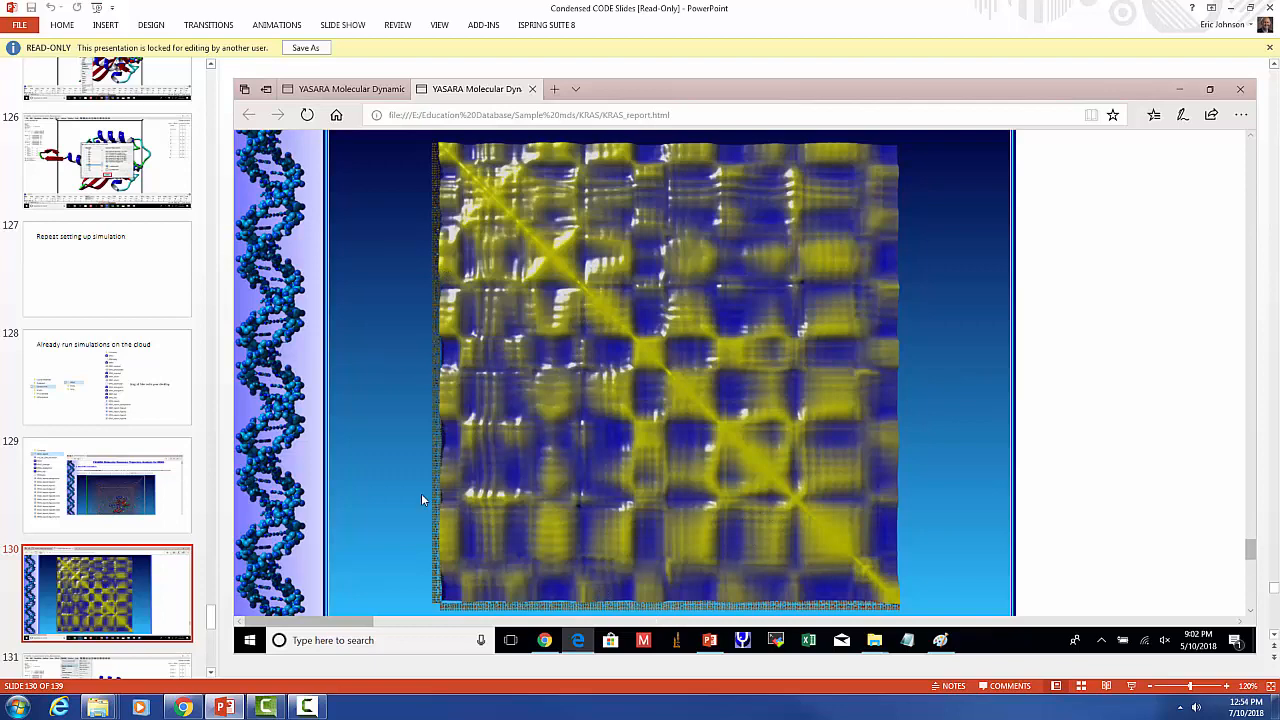
left_click_drag(209, 617, 209, 621)
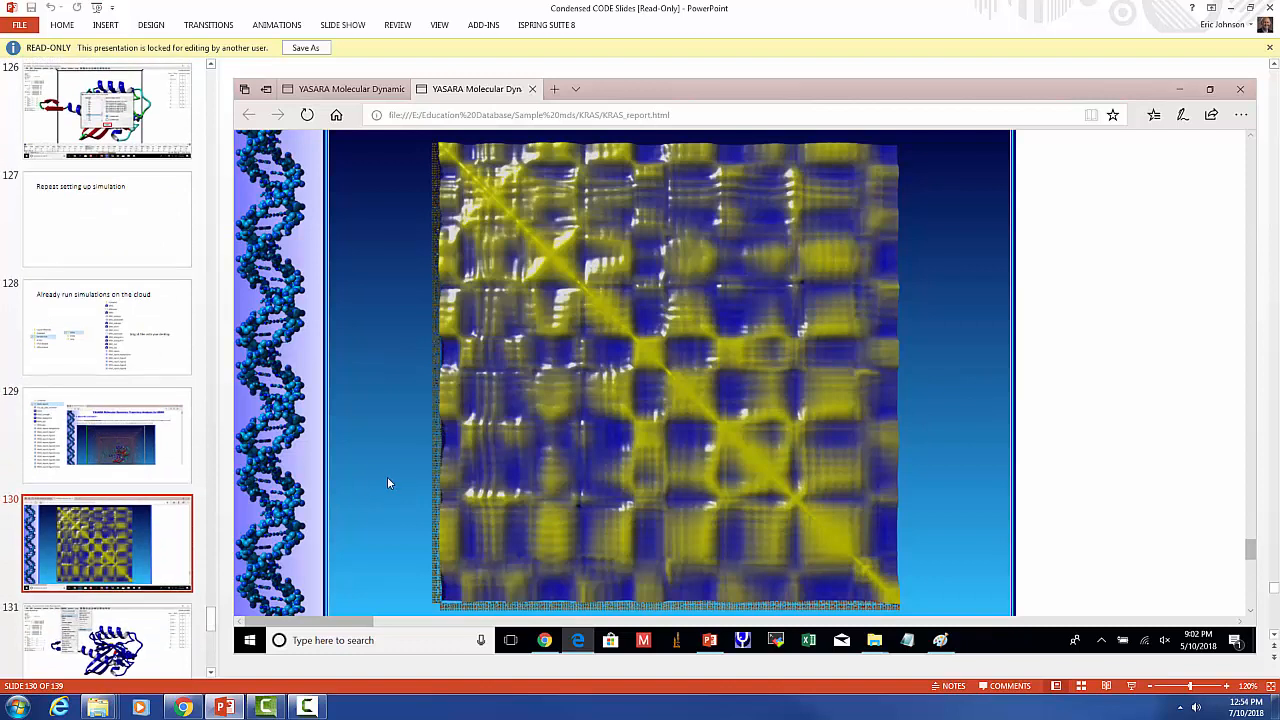